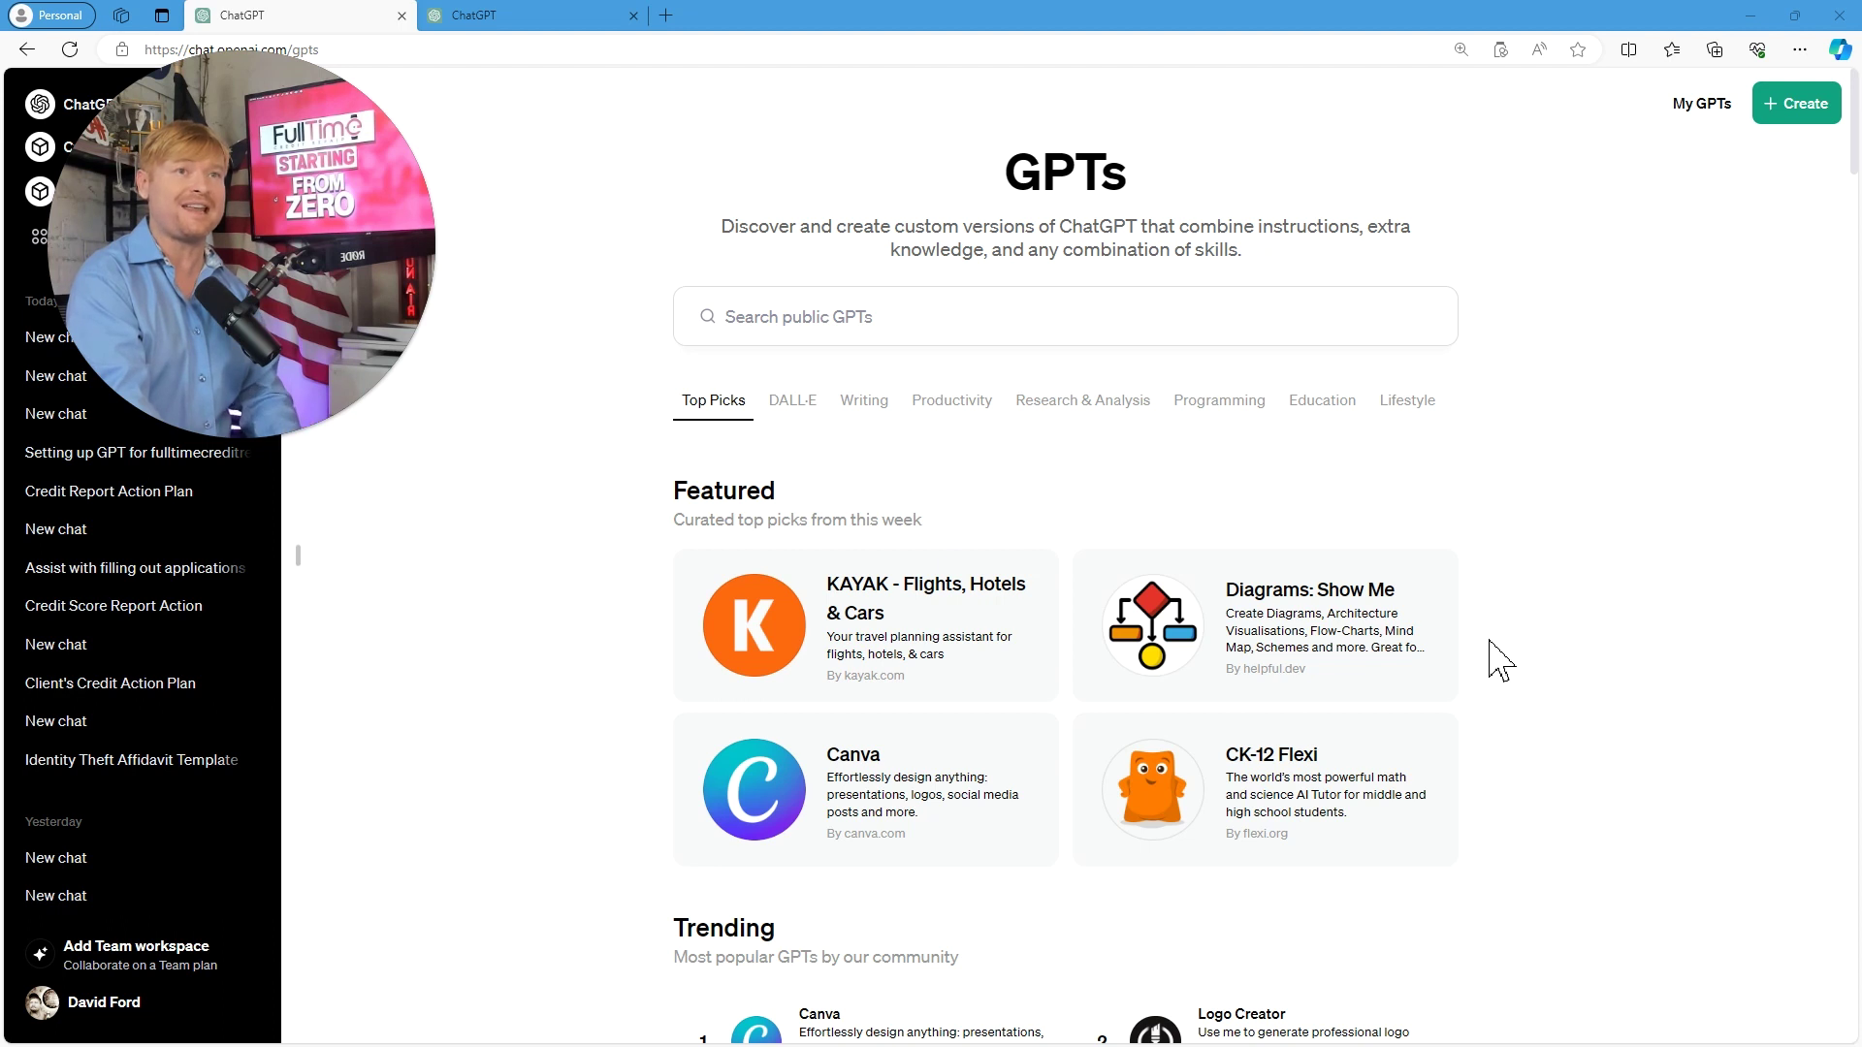
click(543, 18)
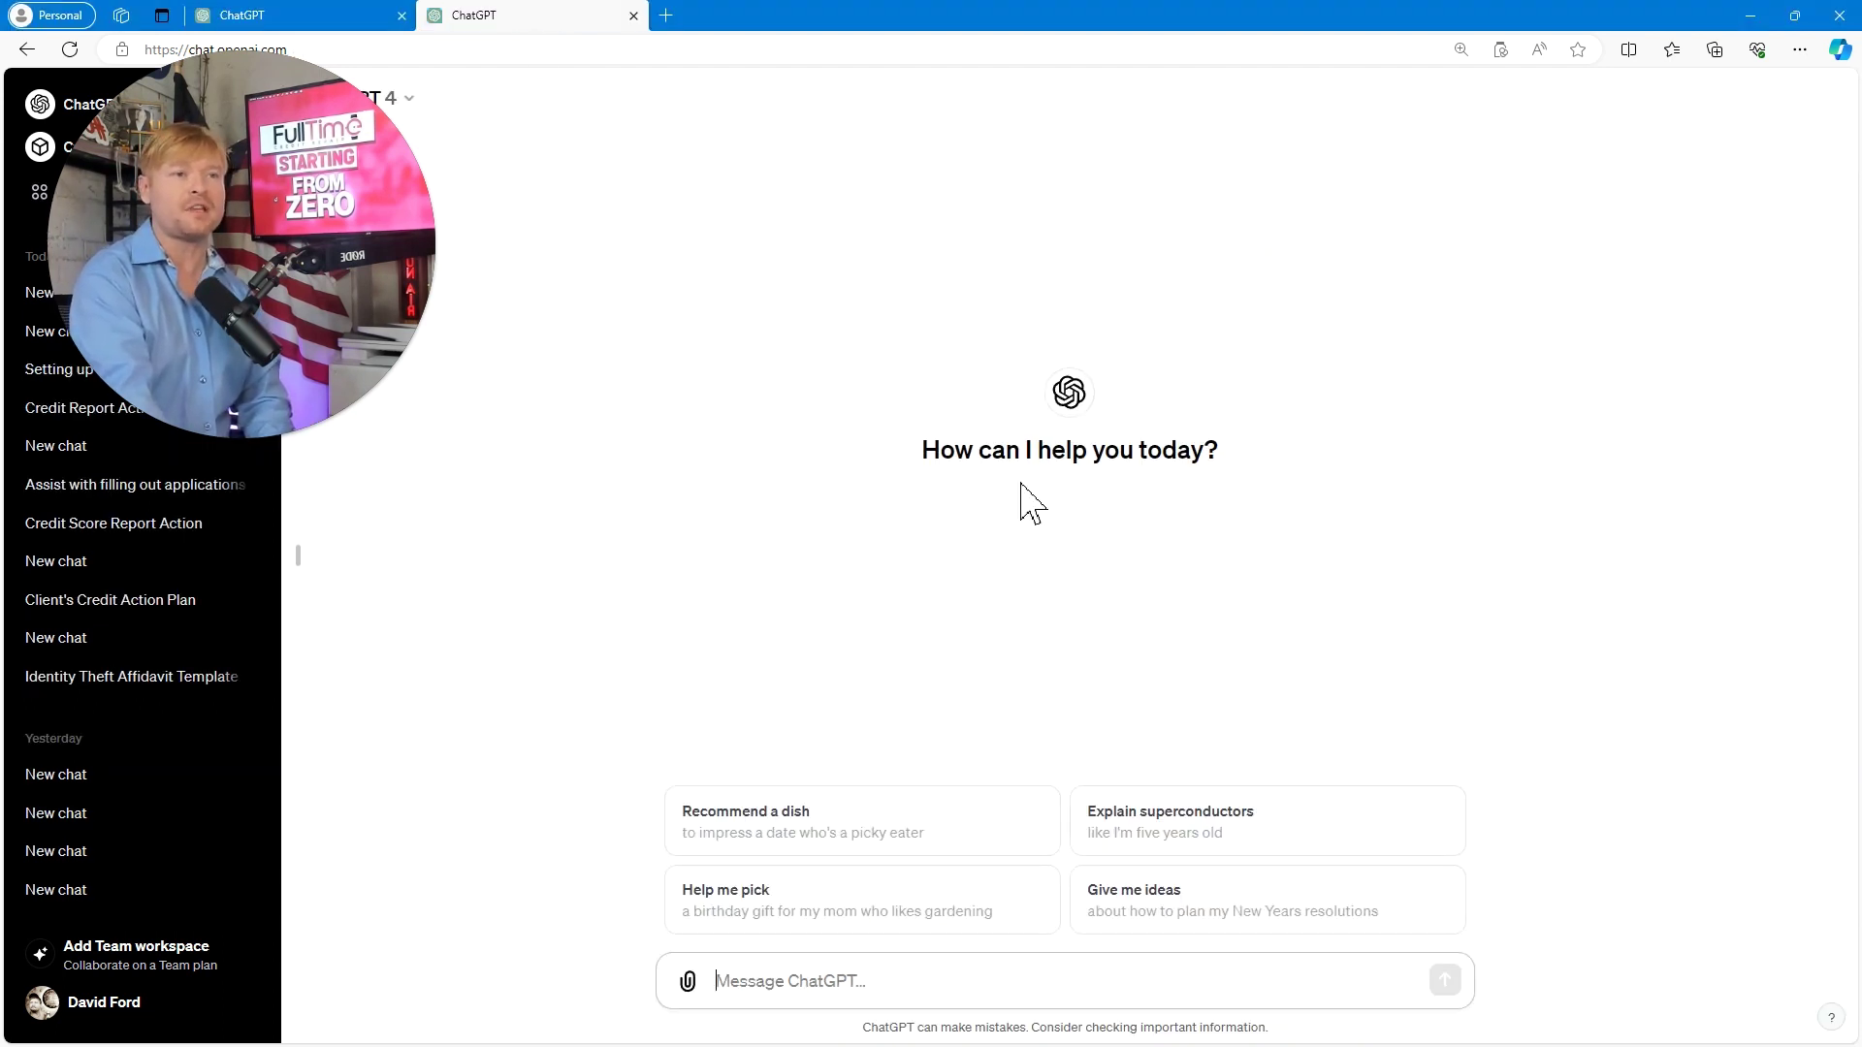
drag(427, 281, 569, 299)
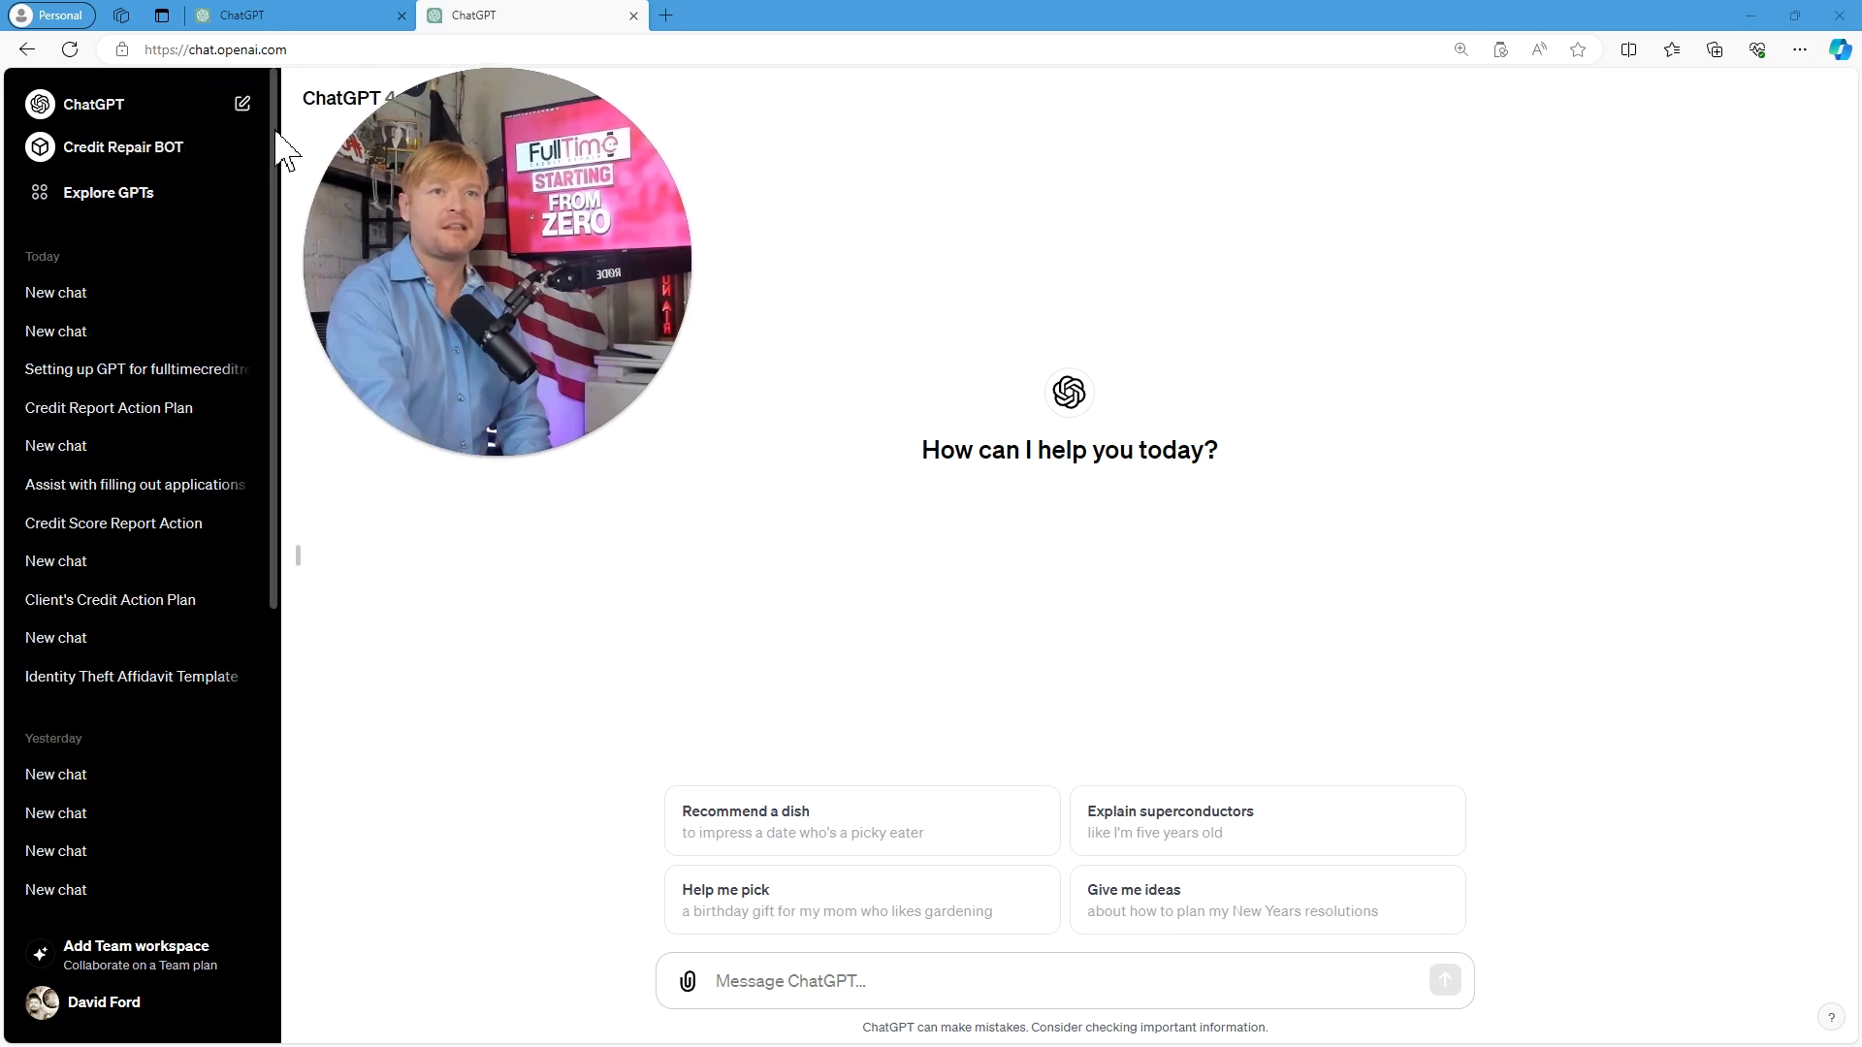
click(142, 104)
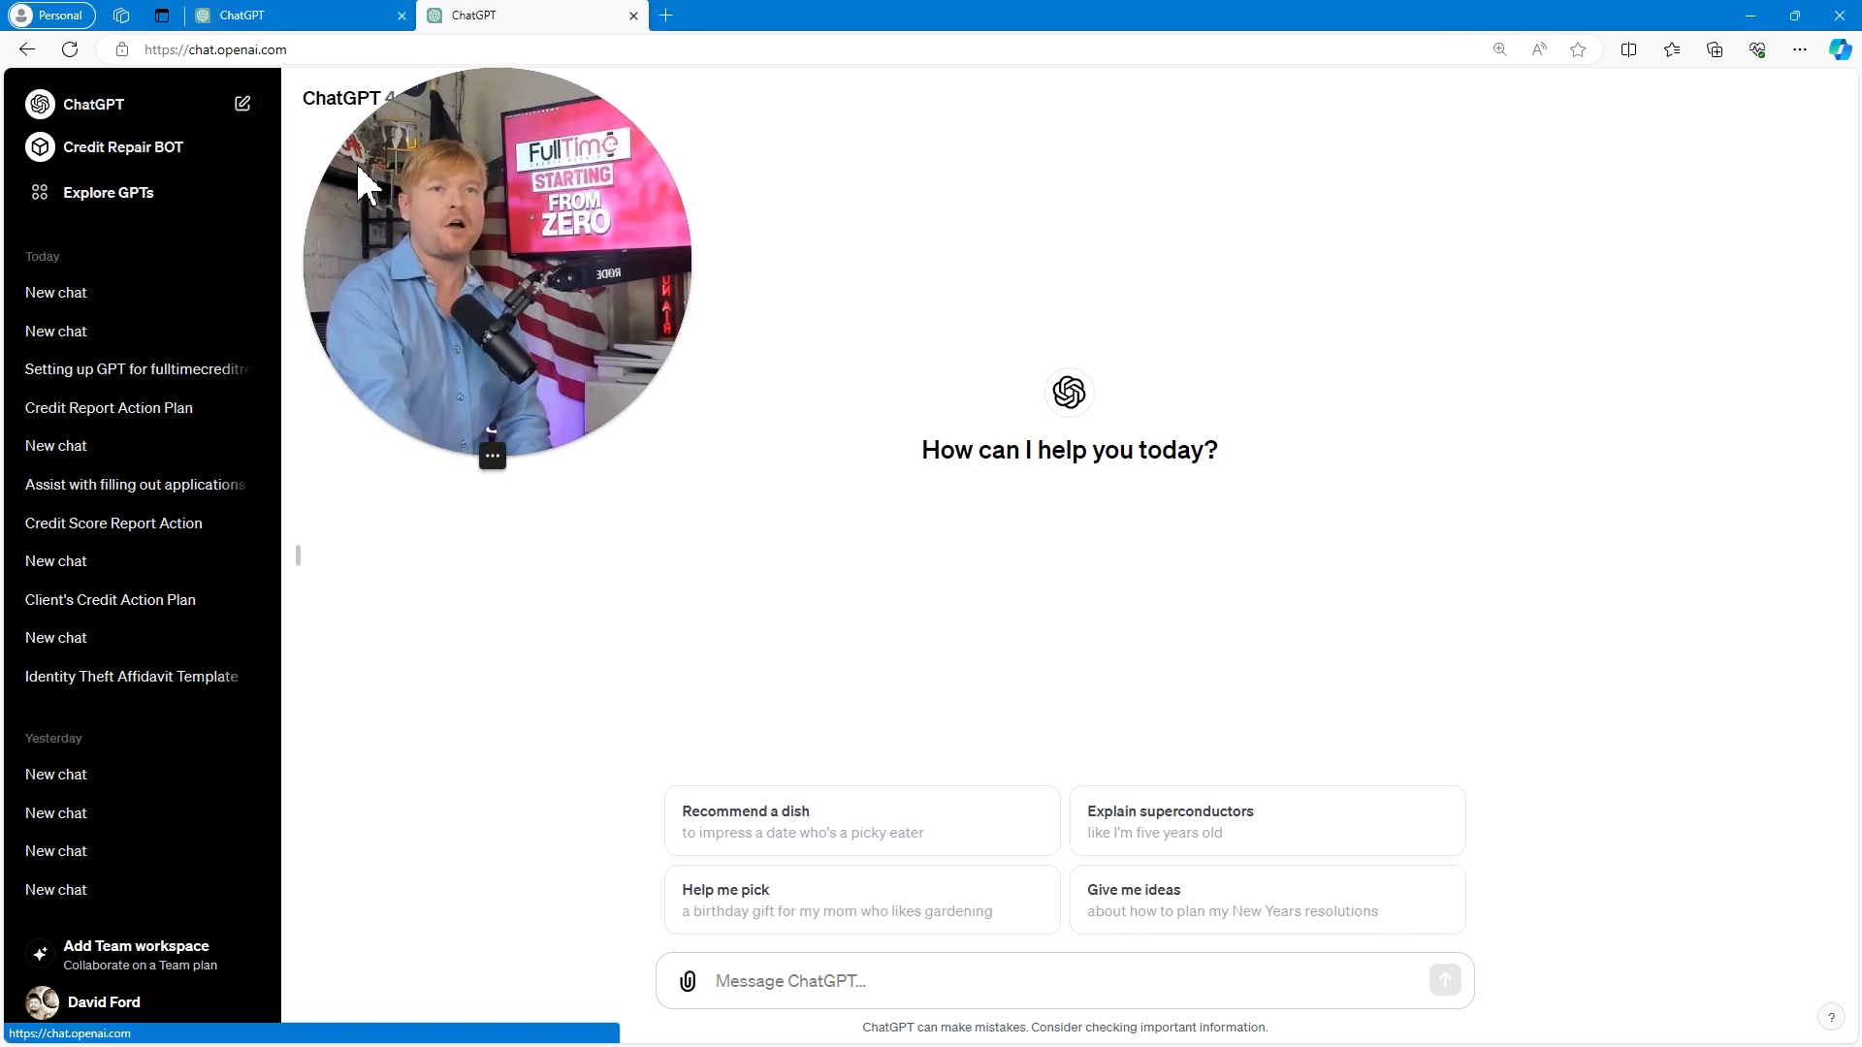
drag(357, 165, 78, 156)
click(194, 17)
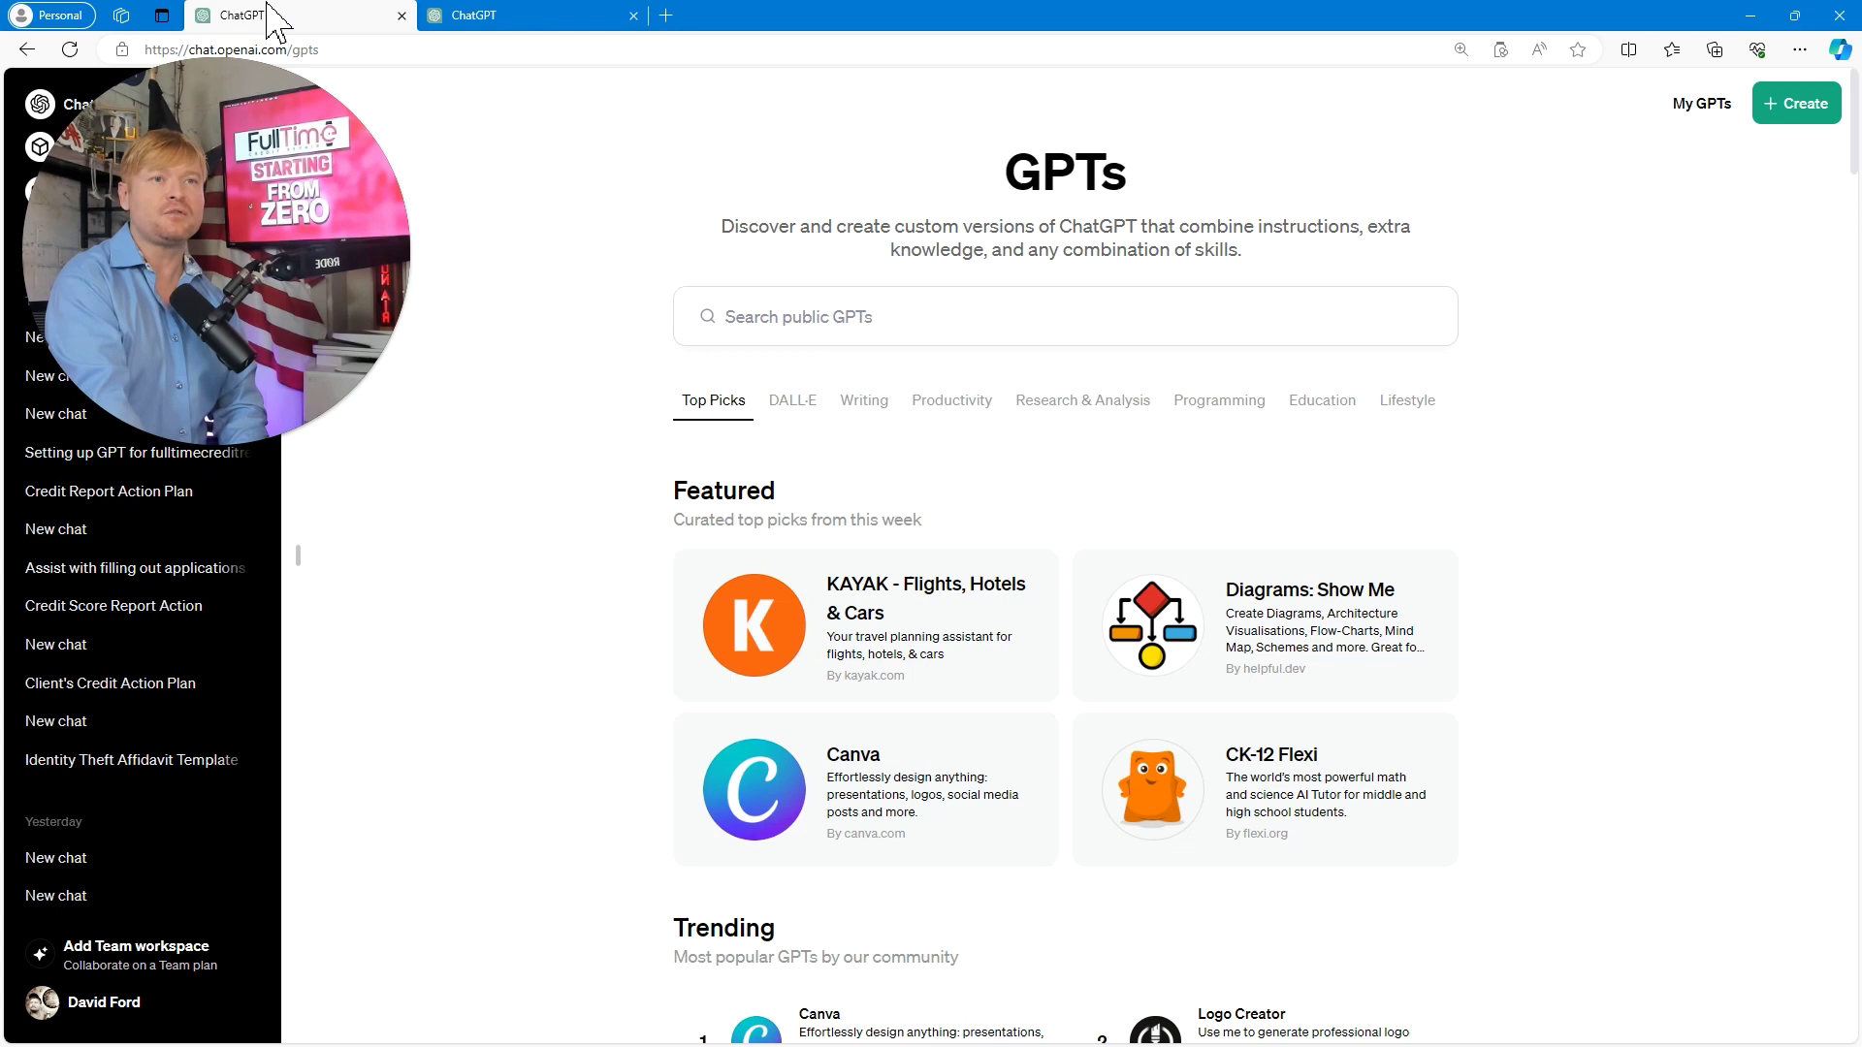
click(427, 17)
click(287, 18)
drag(225, 228, 222, 487)
click(149, 254)
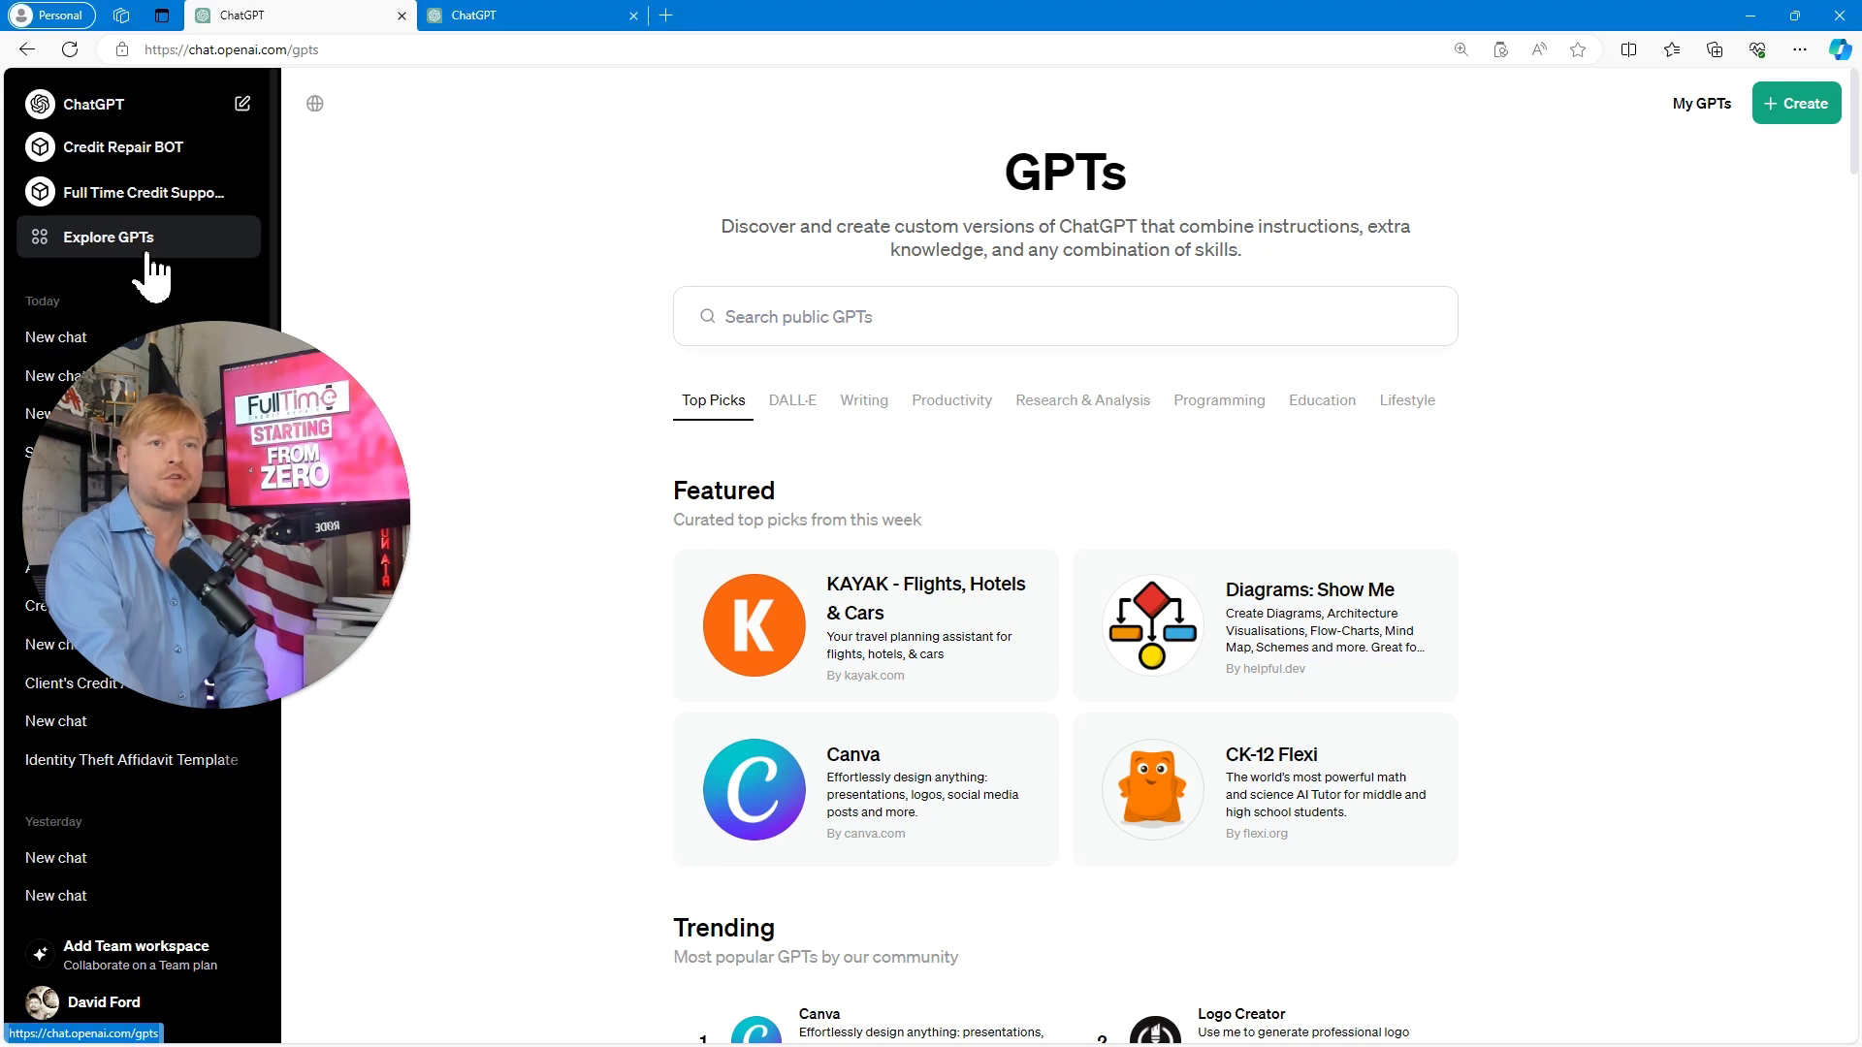
drag(159, 359, 110, 163)
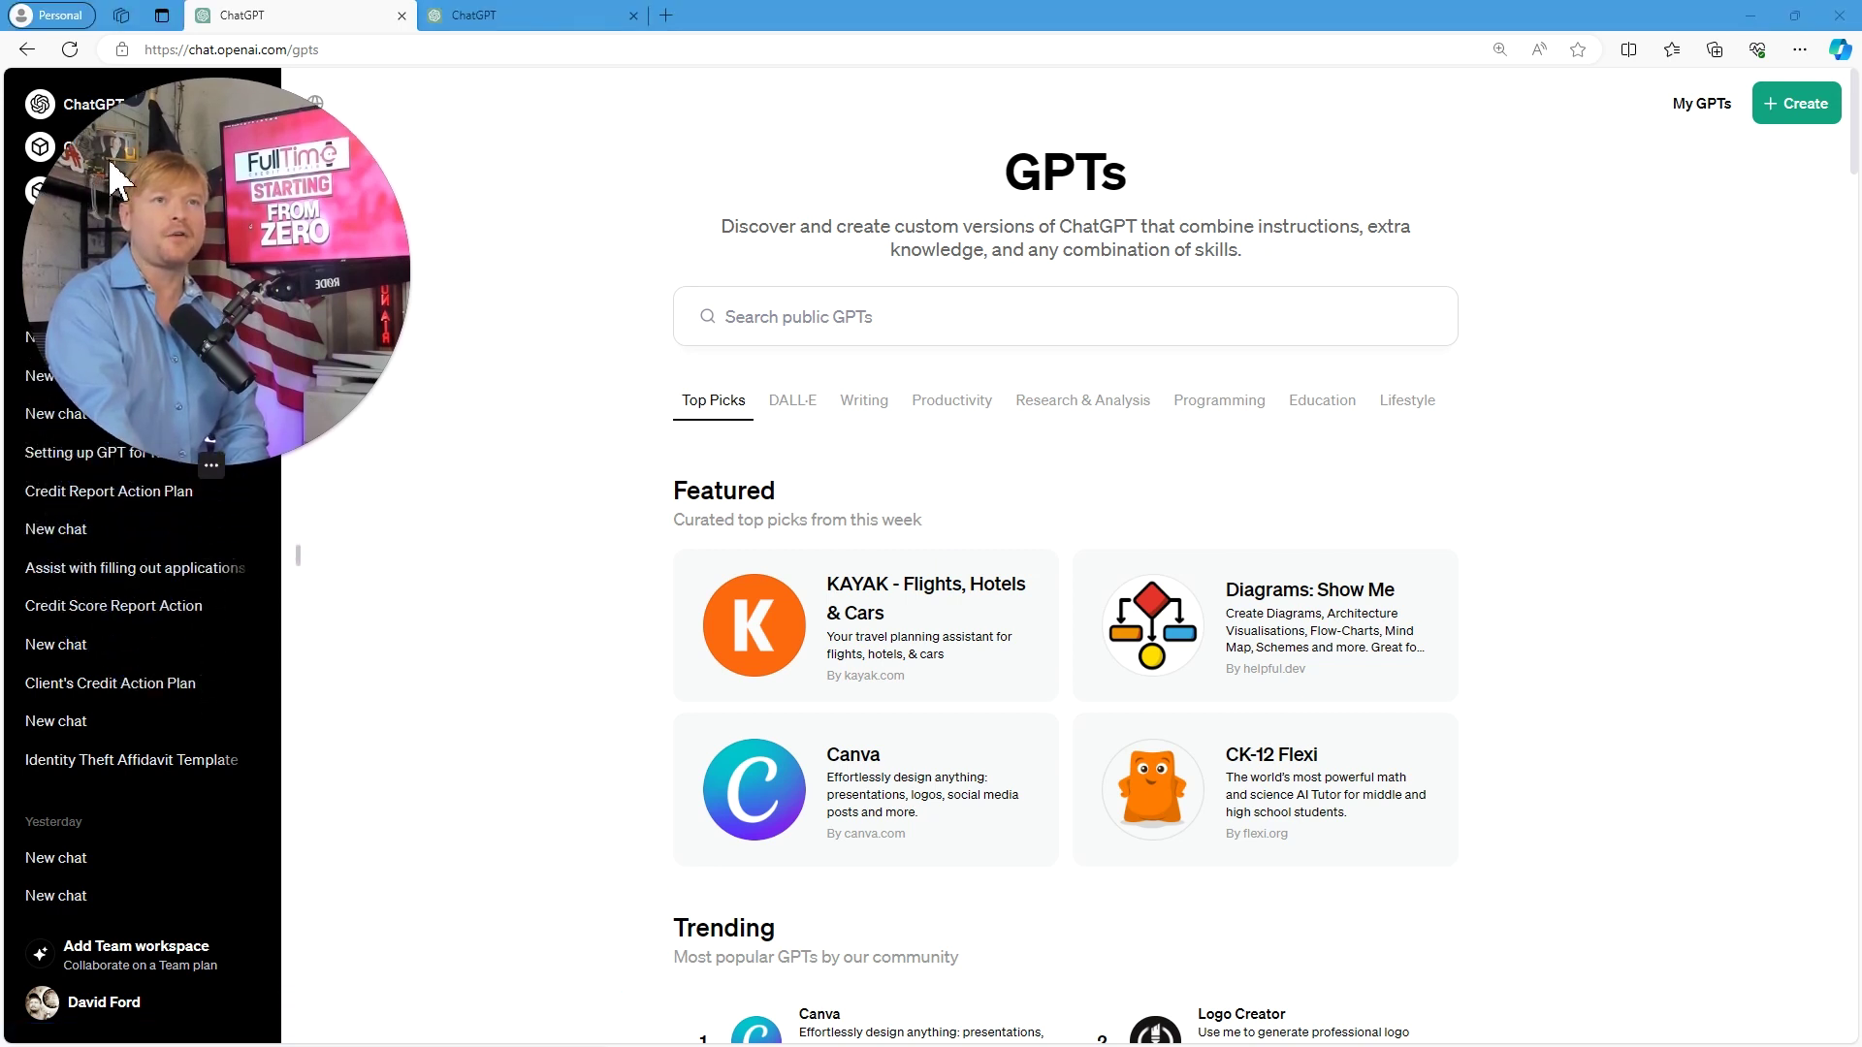
click(490, 16)
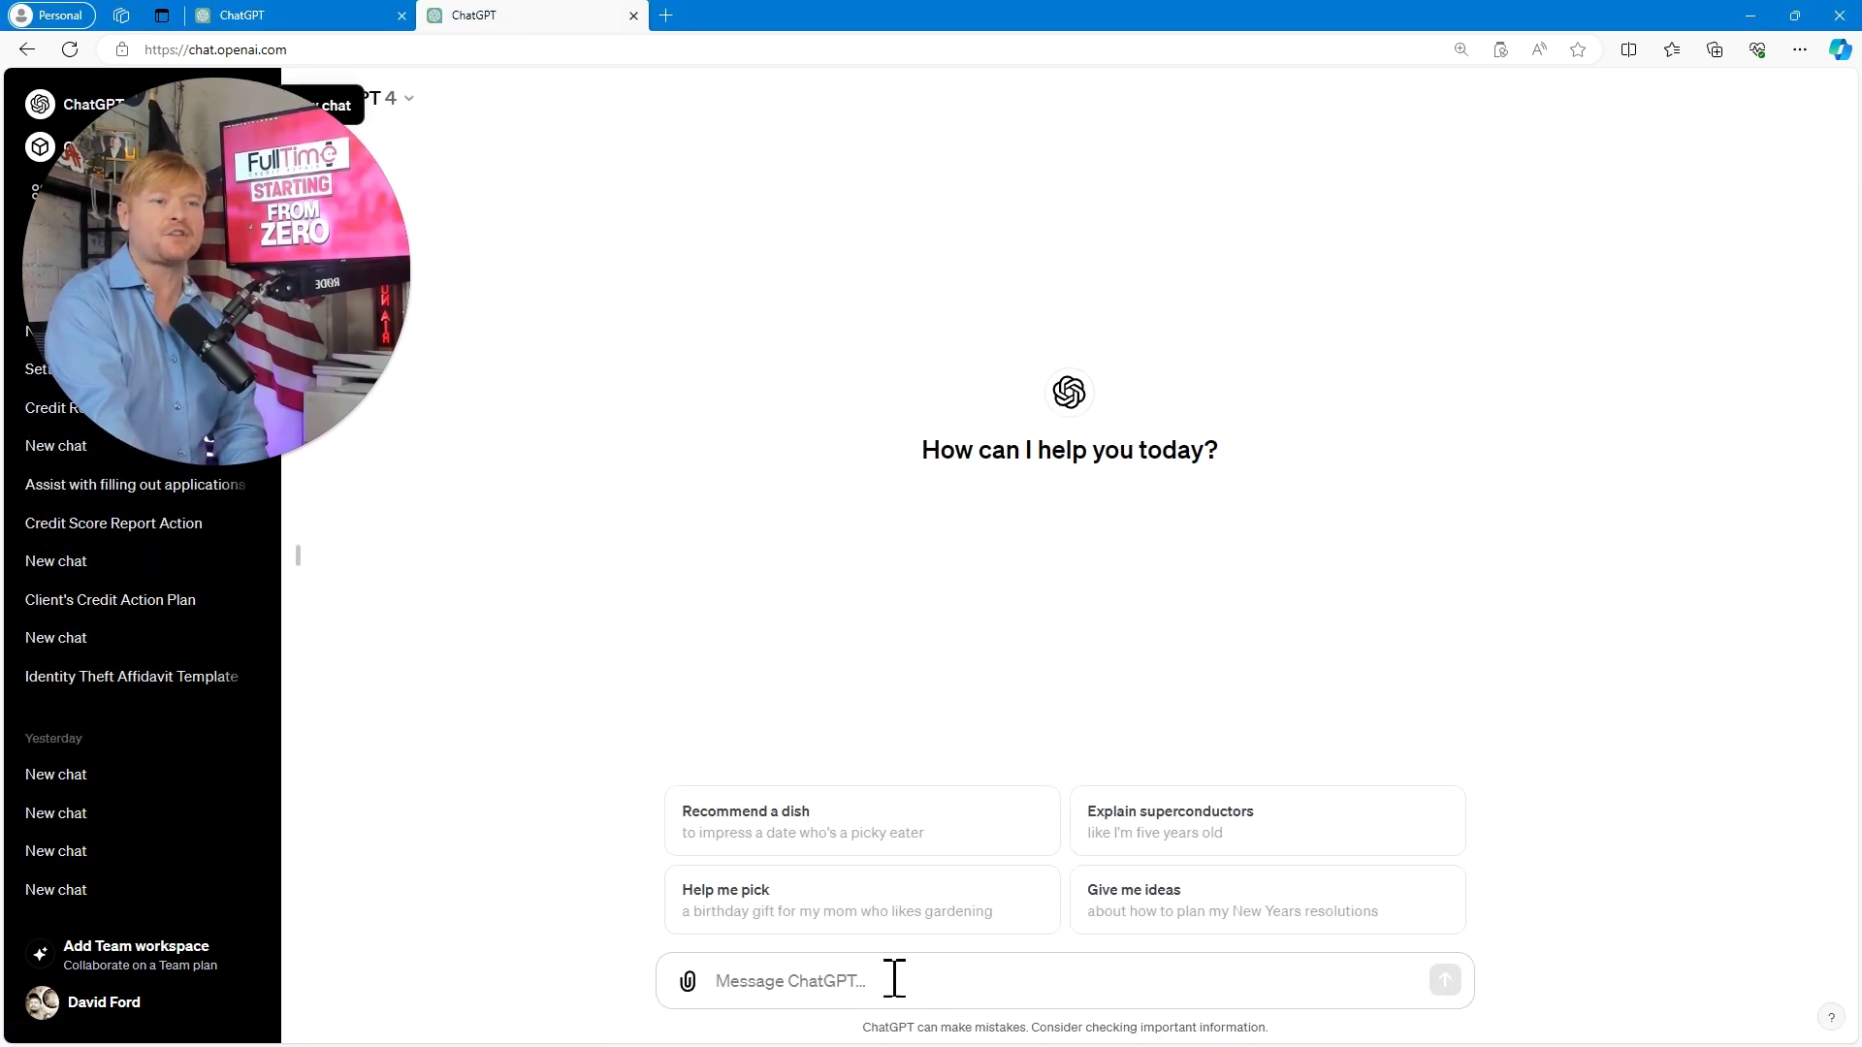
drag(187, 142, 137, 211)
click(252, 97)
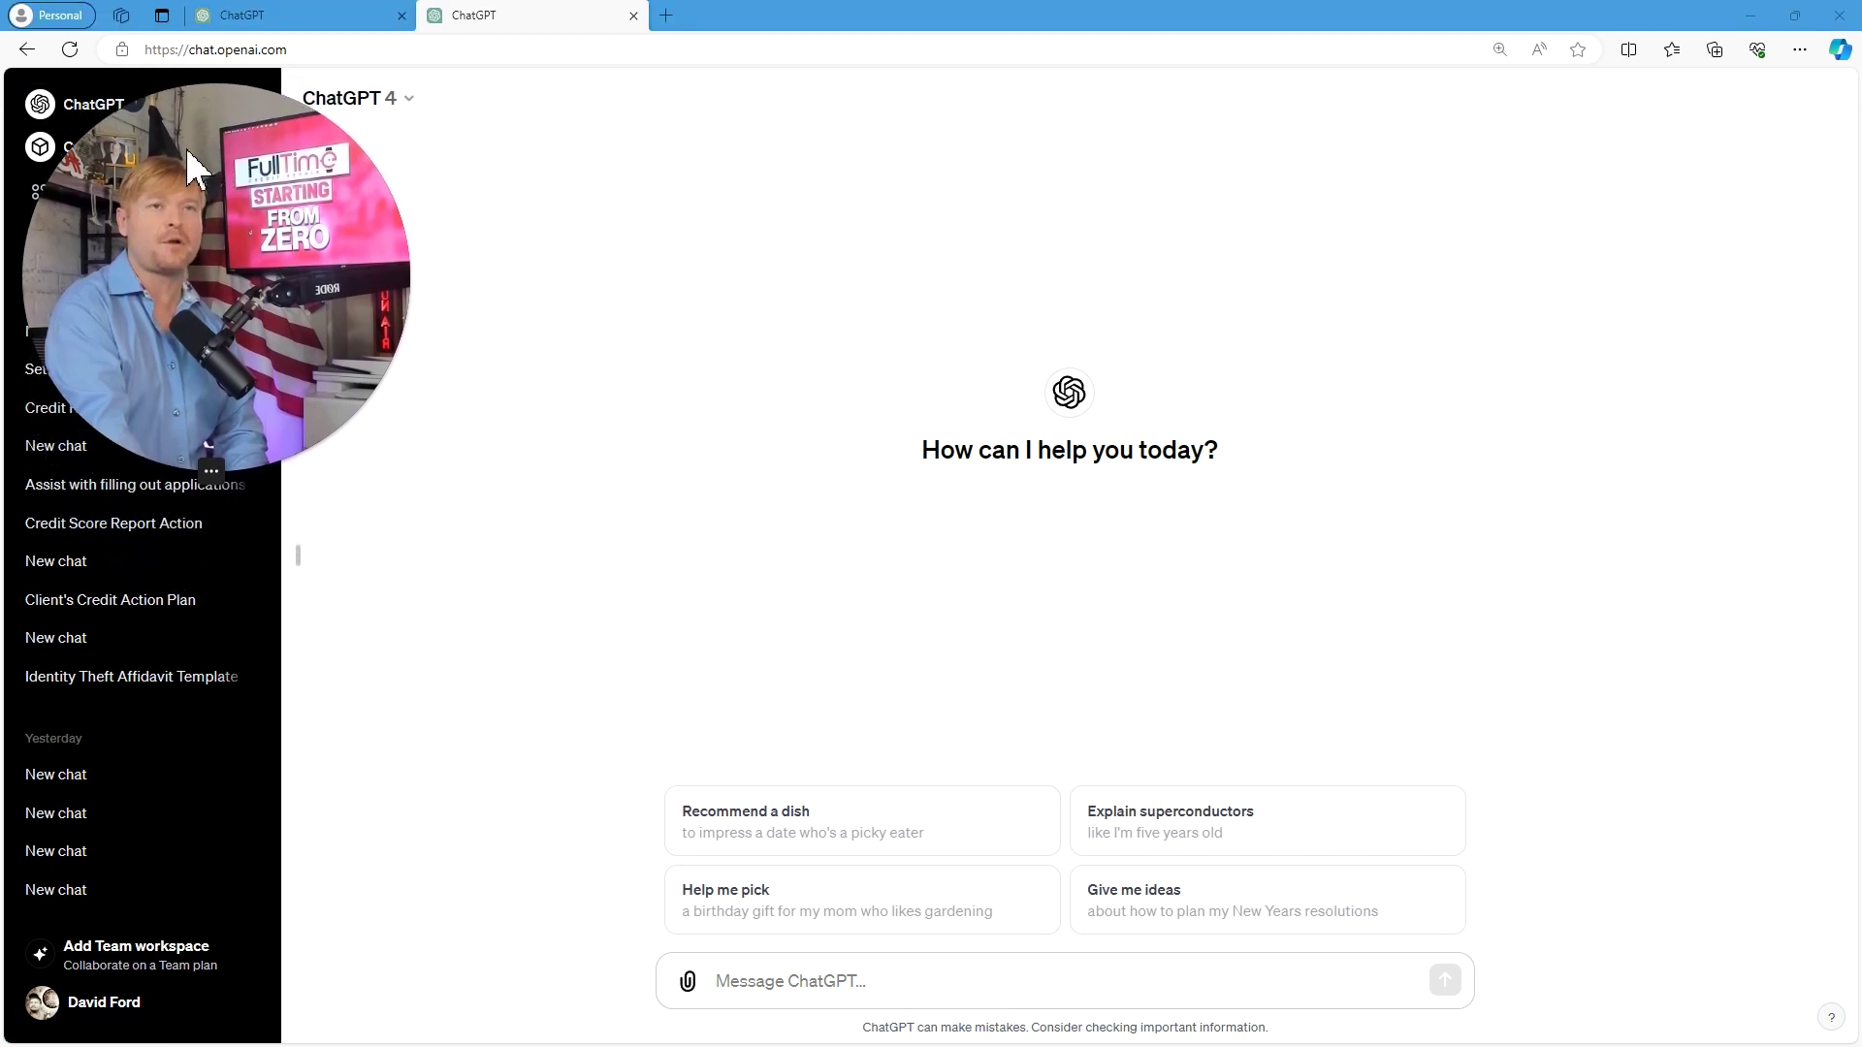
- Start creating a new GPT from the GPTs page and show its manual configuration form
click(310, 17)
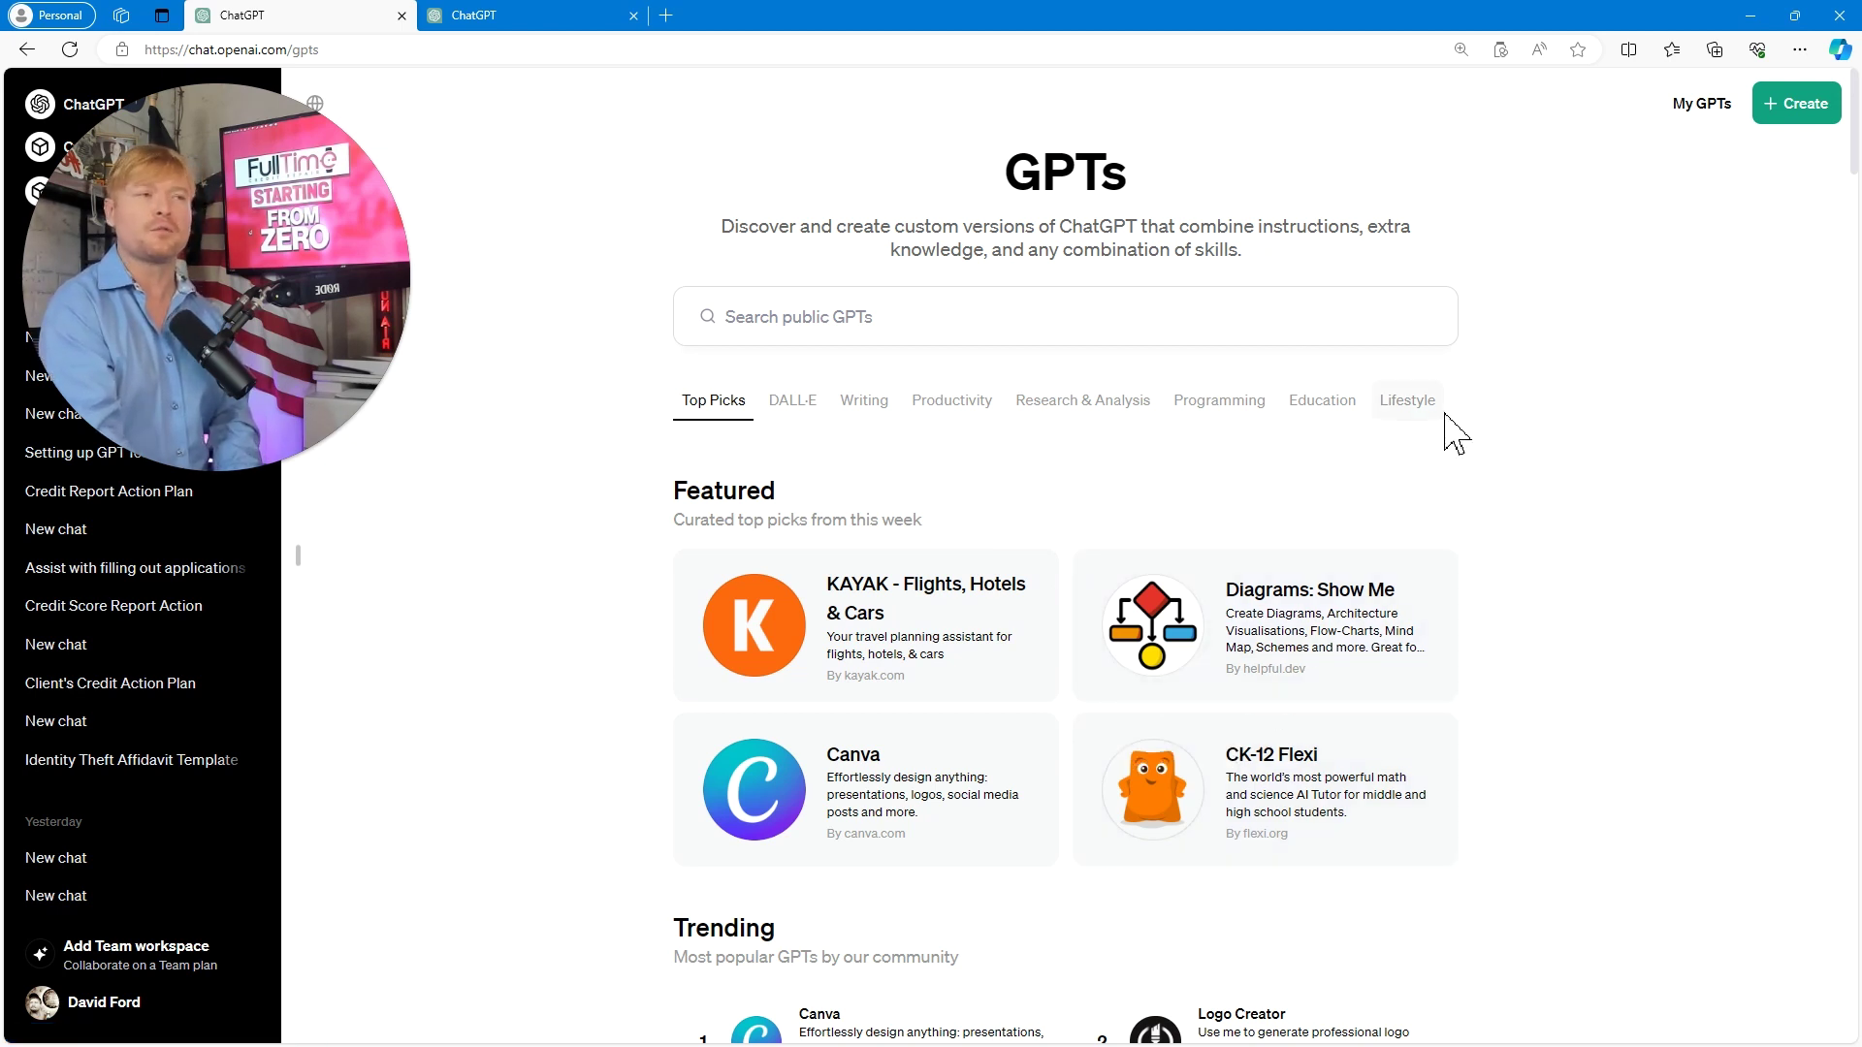
click(1789, 112)
click(546, 184)
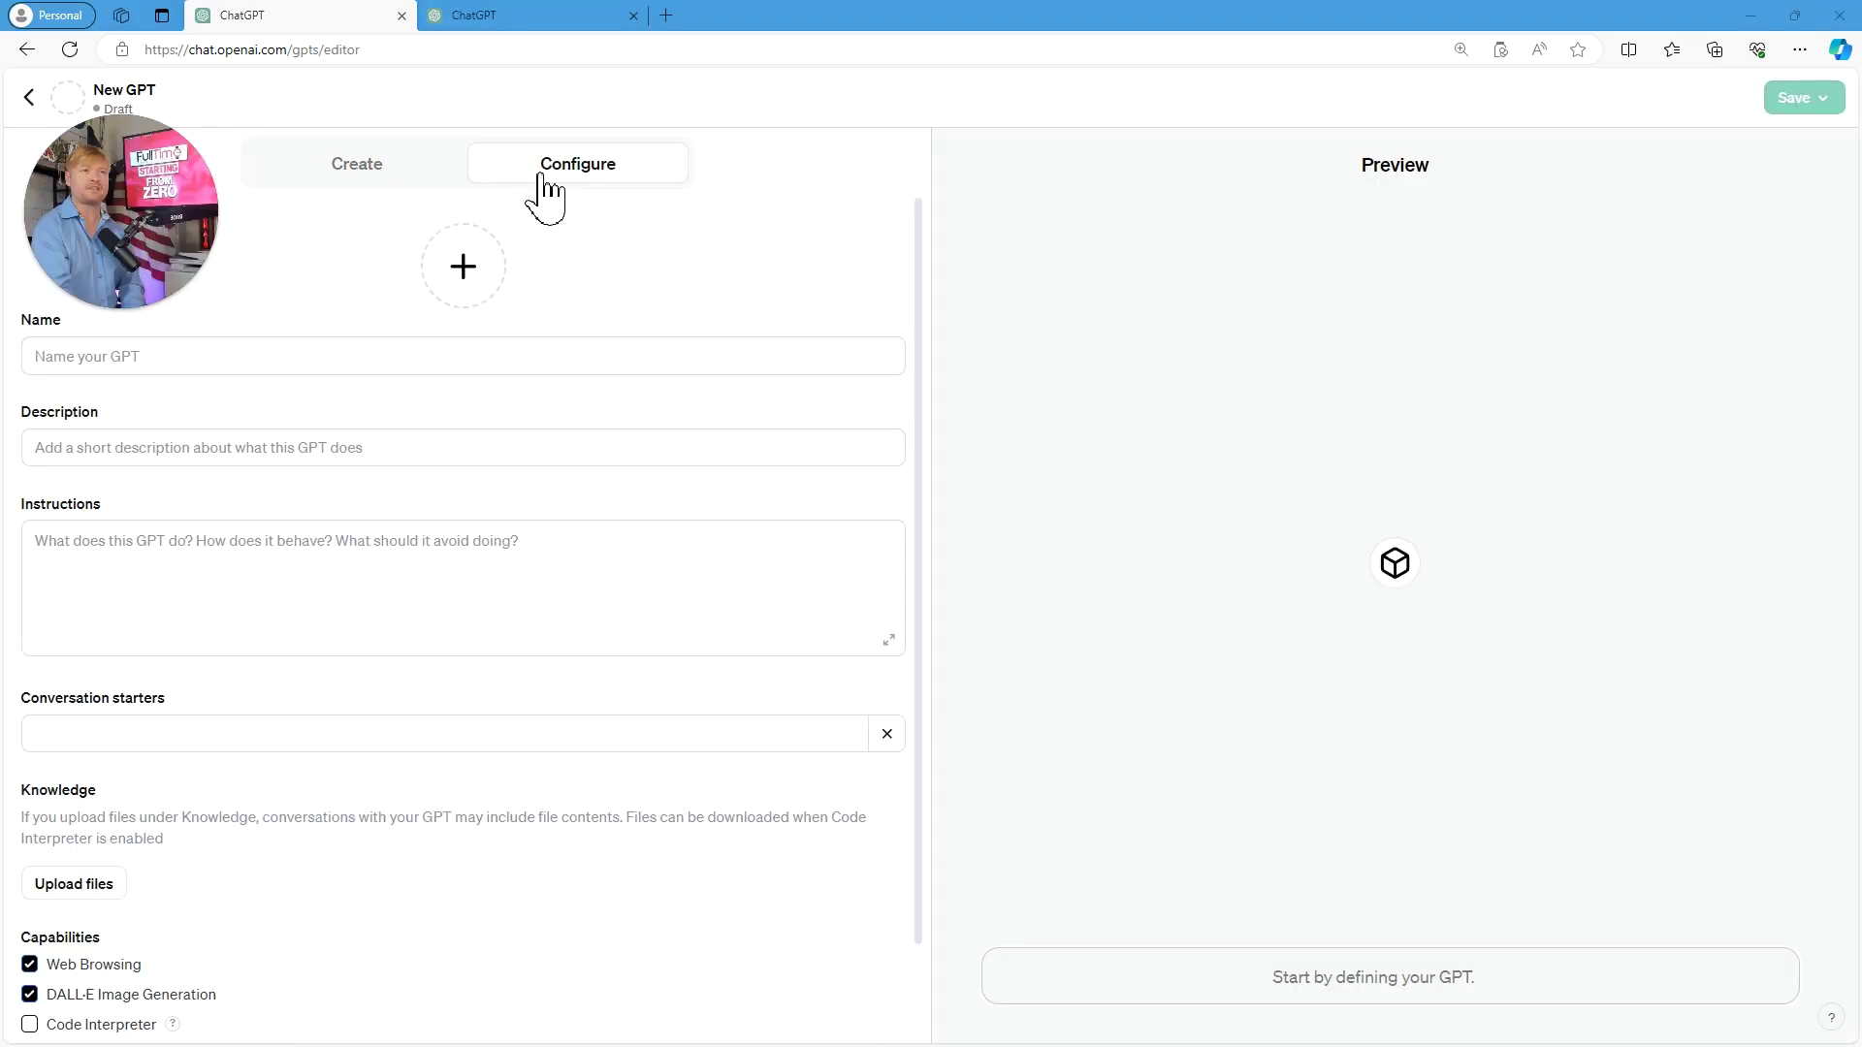
click(334, 191)
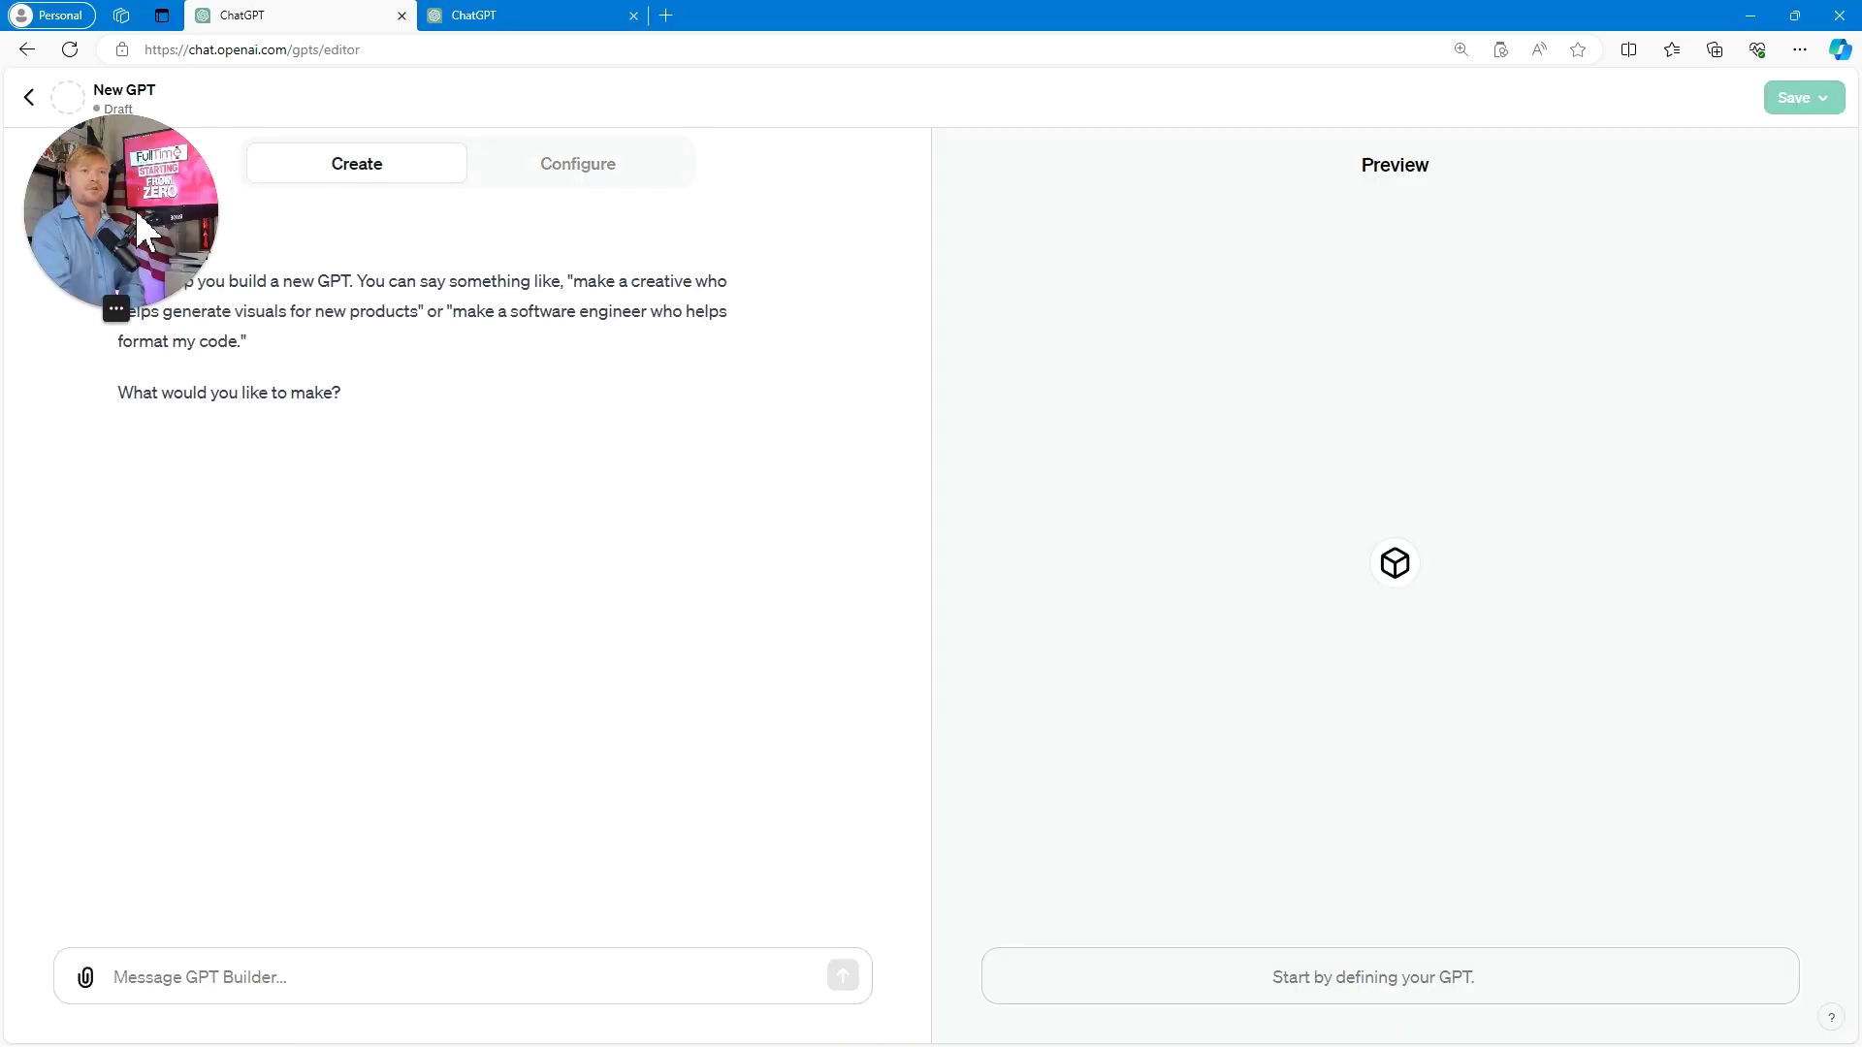
drag(137, 216, 130, 120)
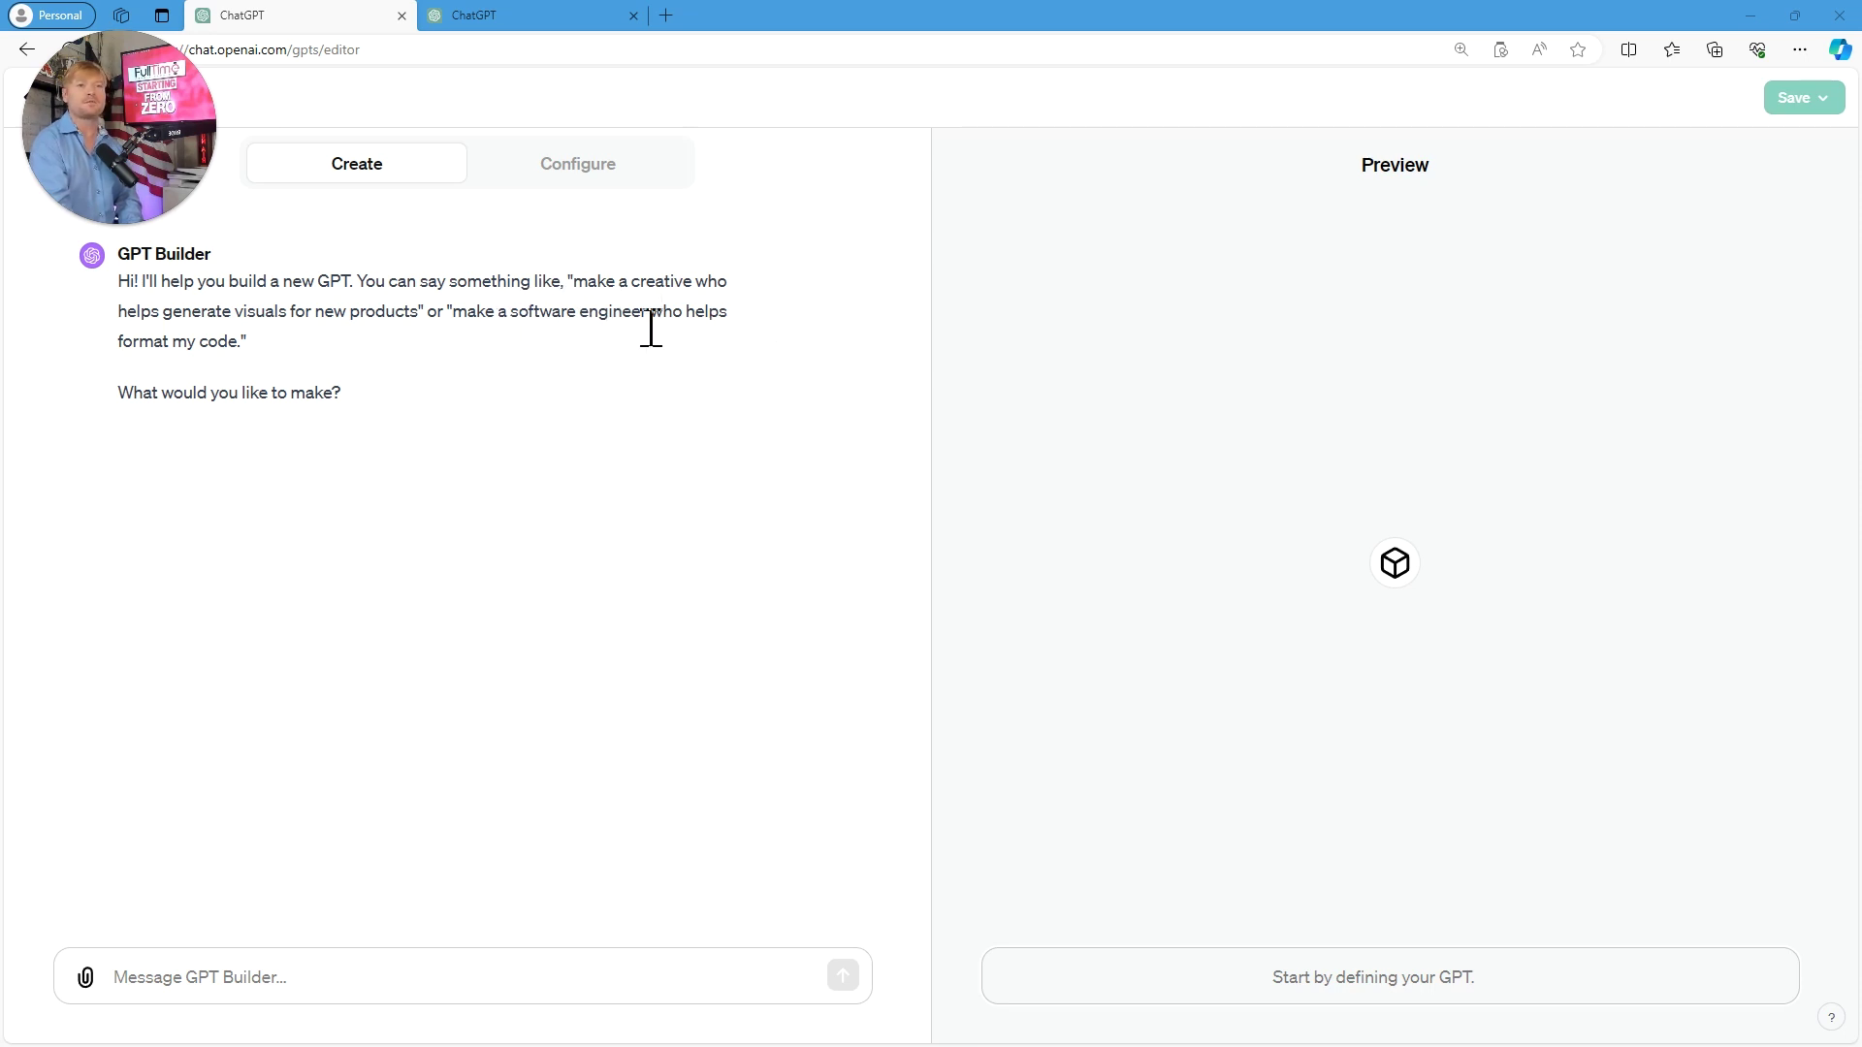
click(395, 172)
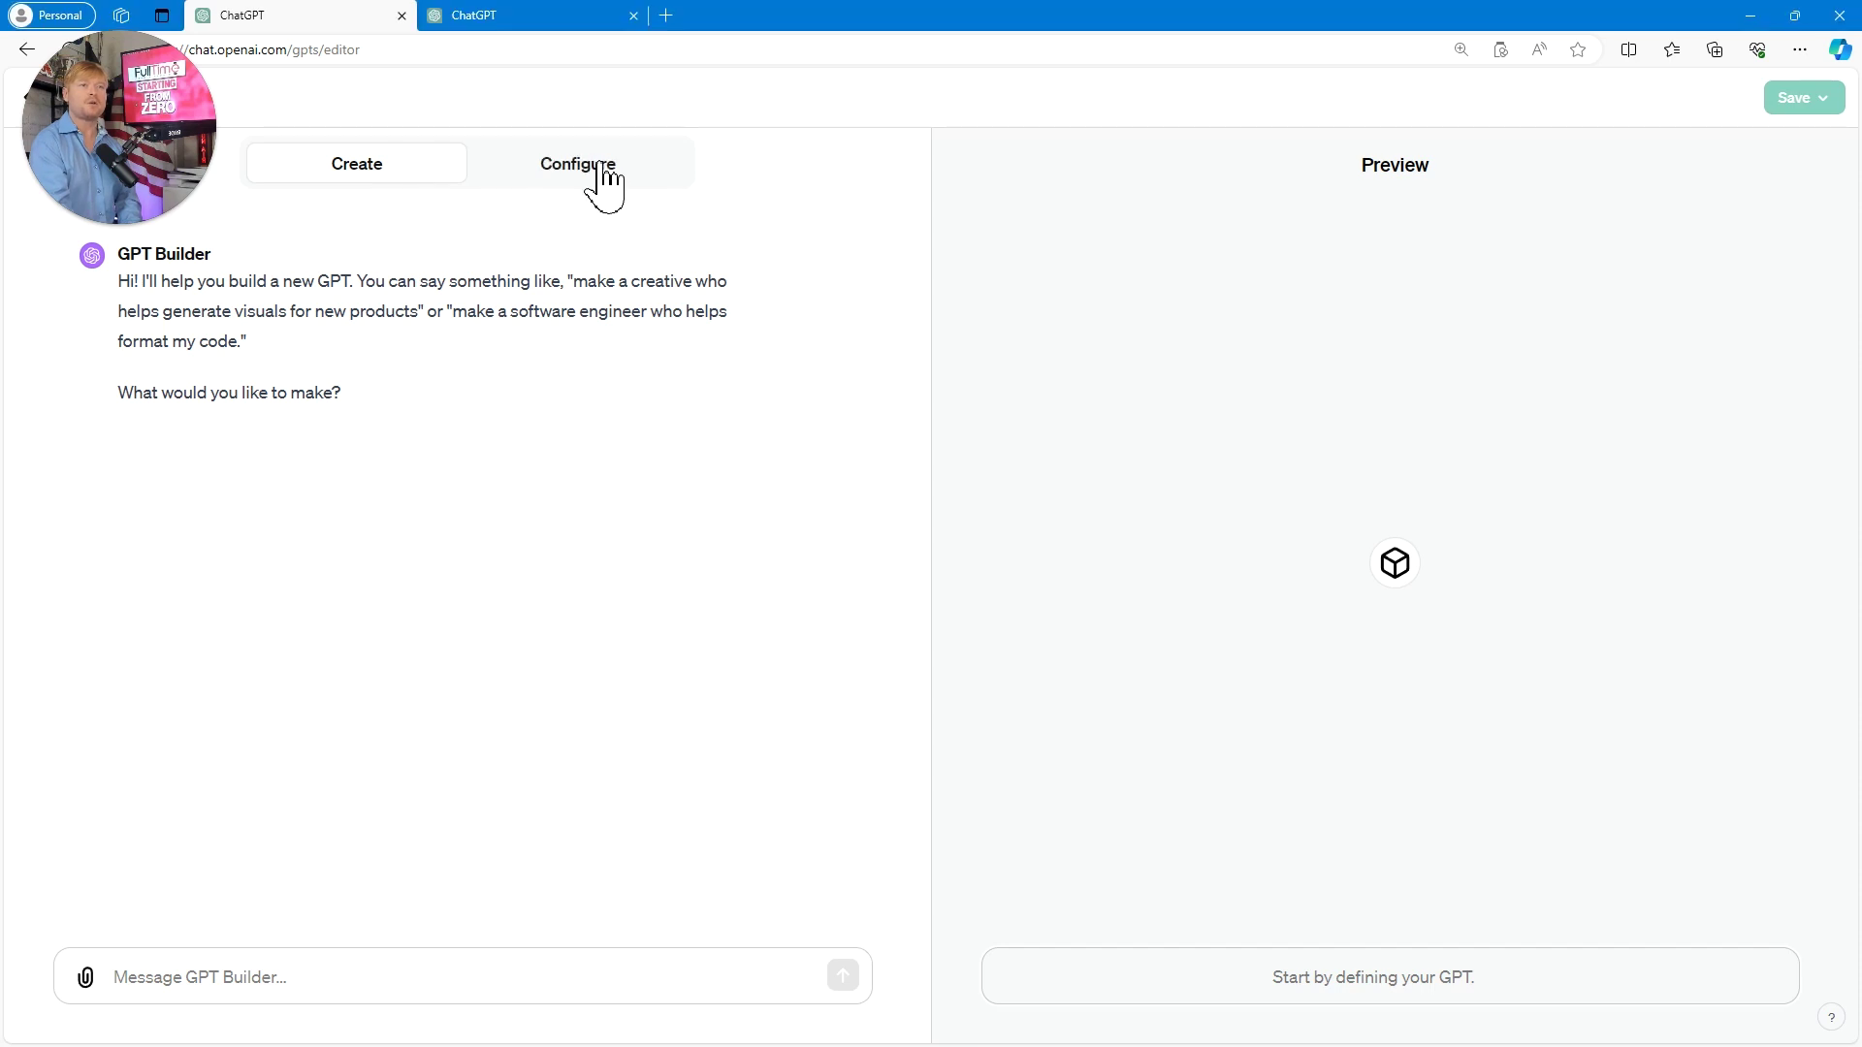
click(602, 181)
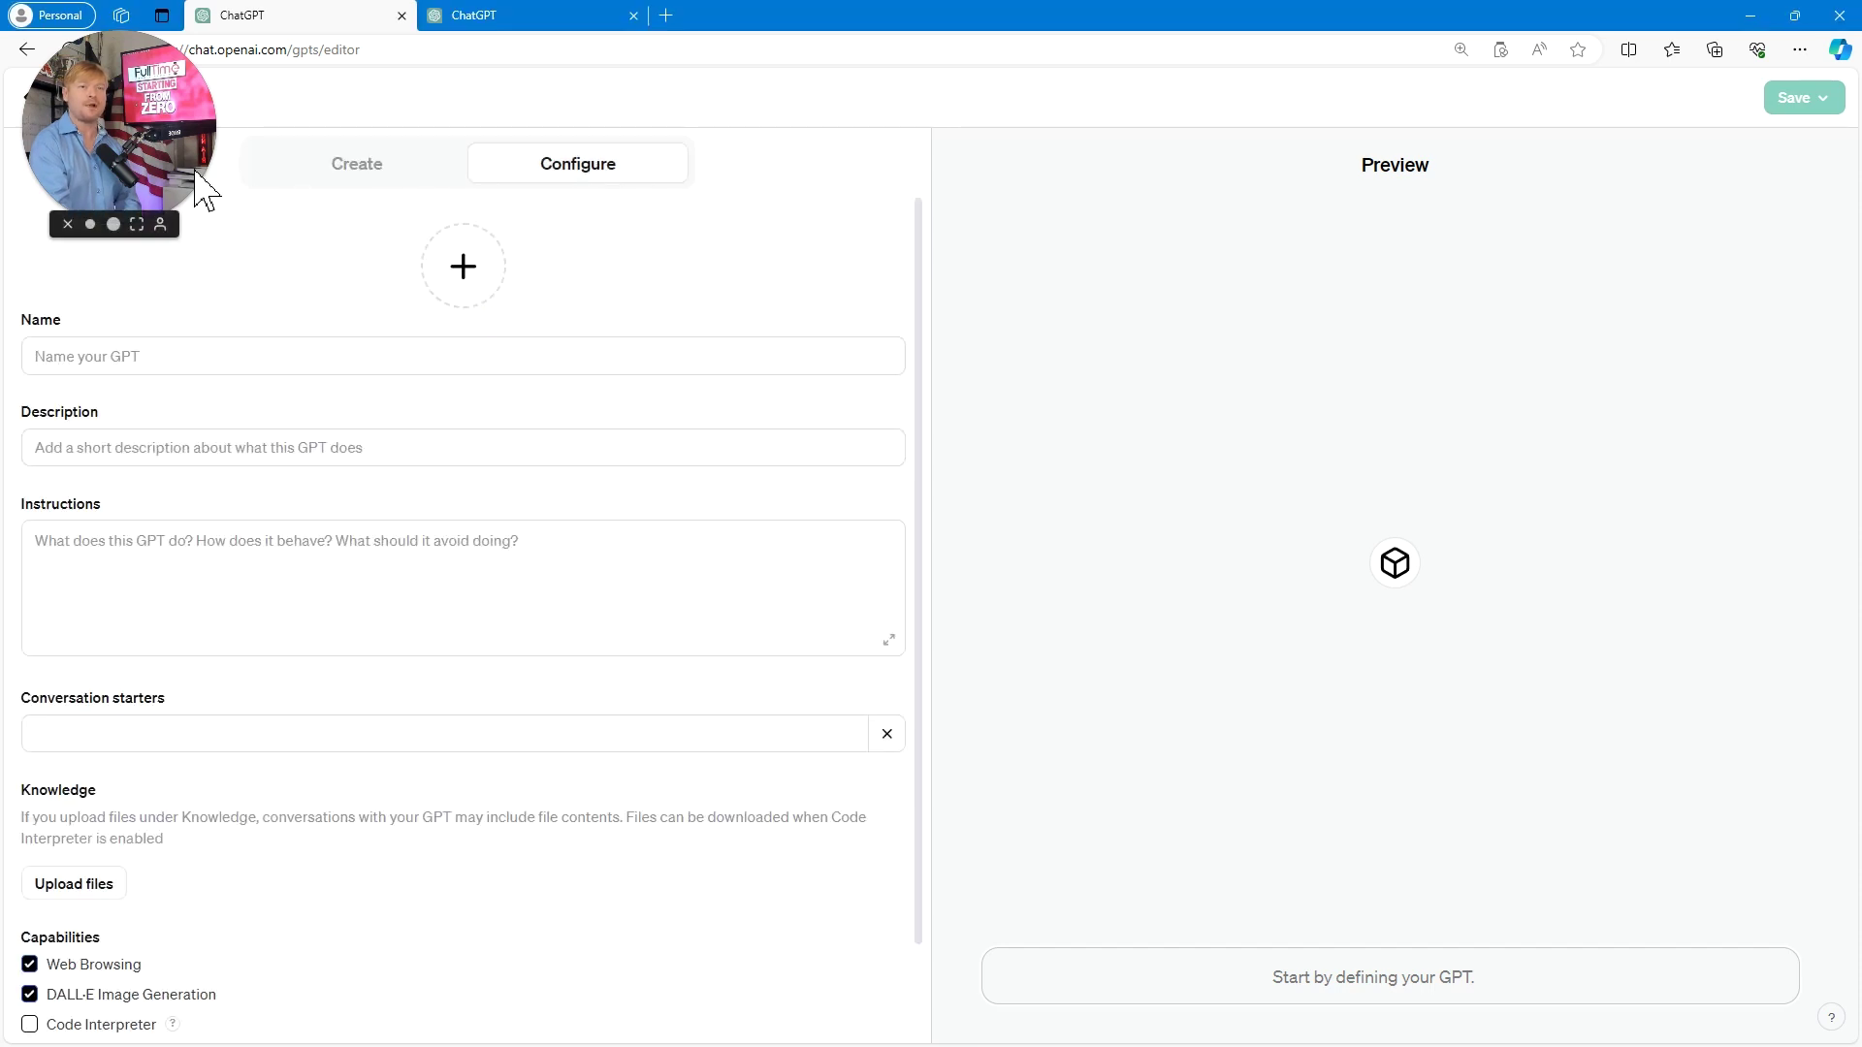
drag(195, 172, 207, 183)
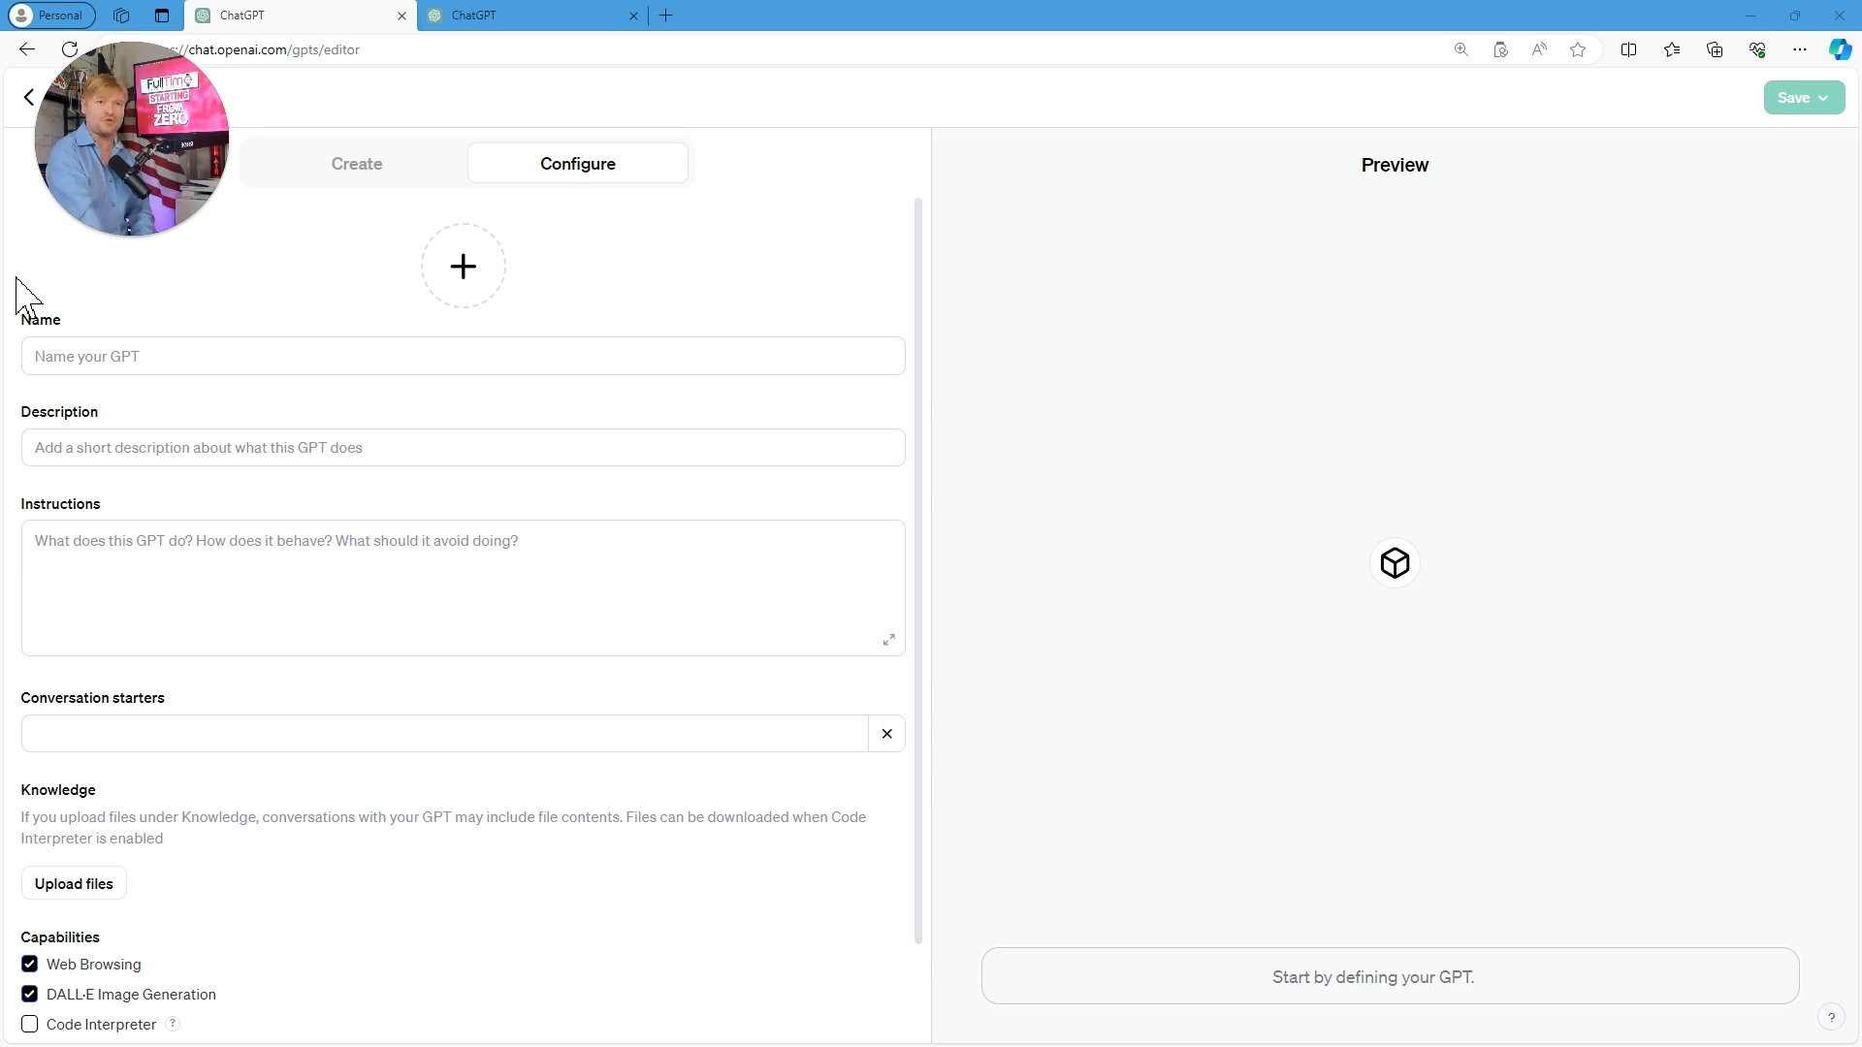
- Take an area screenshot of the GPT configuration form from Name through Knowledge and copy it to the clipboard
key(Print)
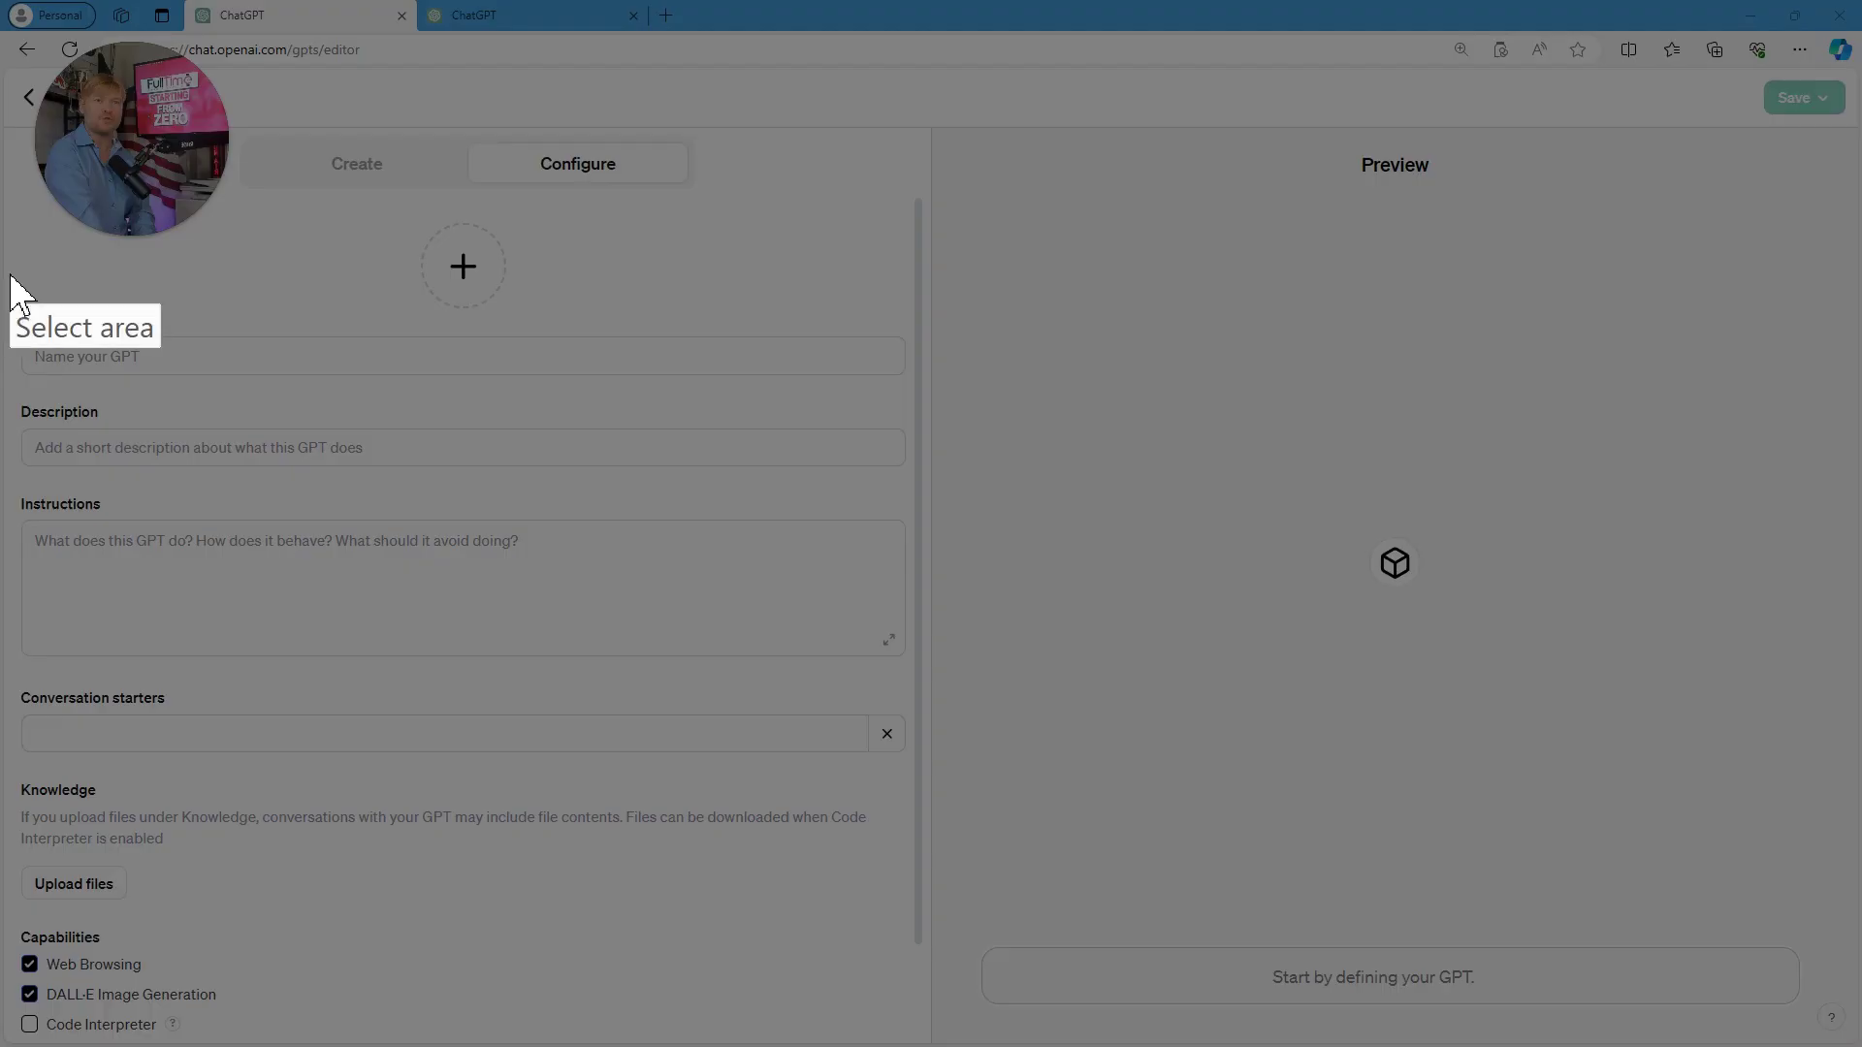
mouse_move(9, 272)
mouse_down()
mouse_move(197, 571)
mouse_move(638, 934)
mouse_move(849, 976)
mouse_move(914, 956)
mouse_move(919, 928)
mouse_up()
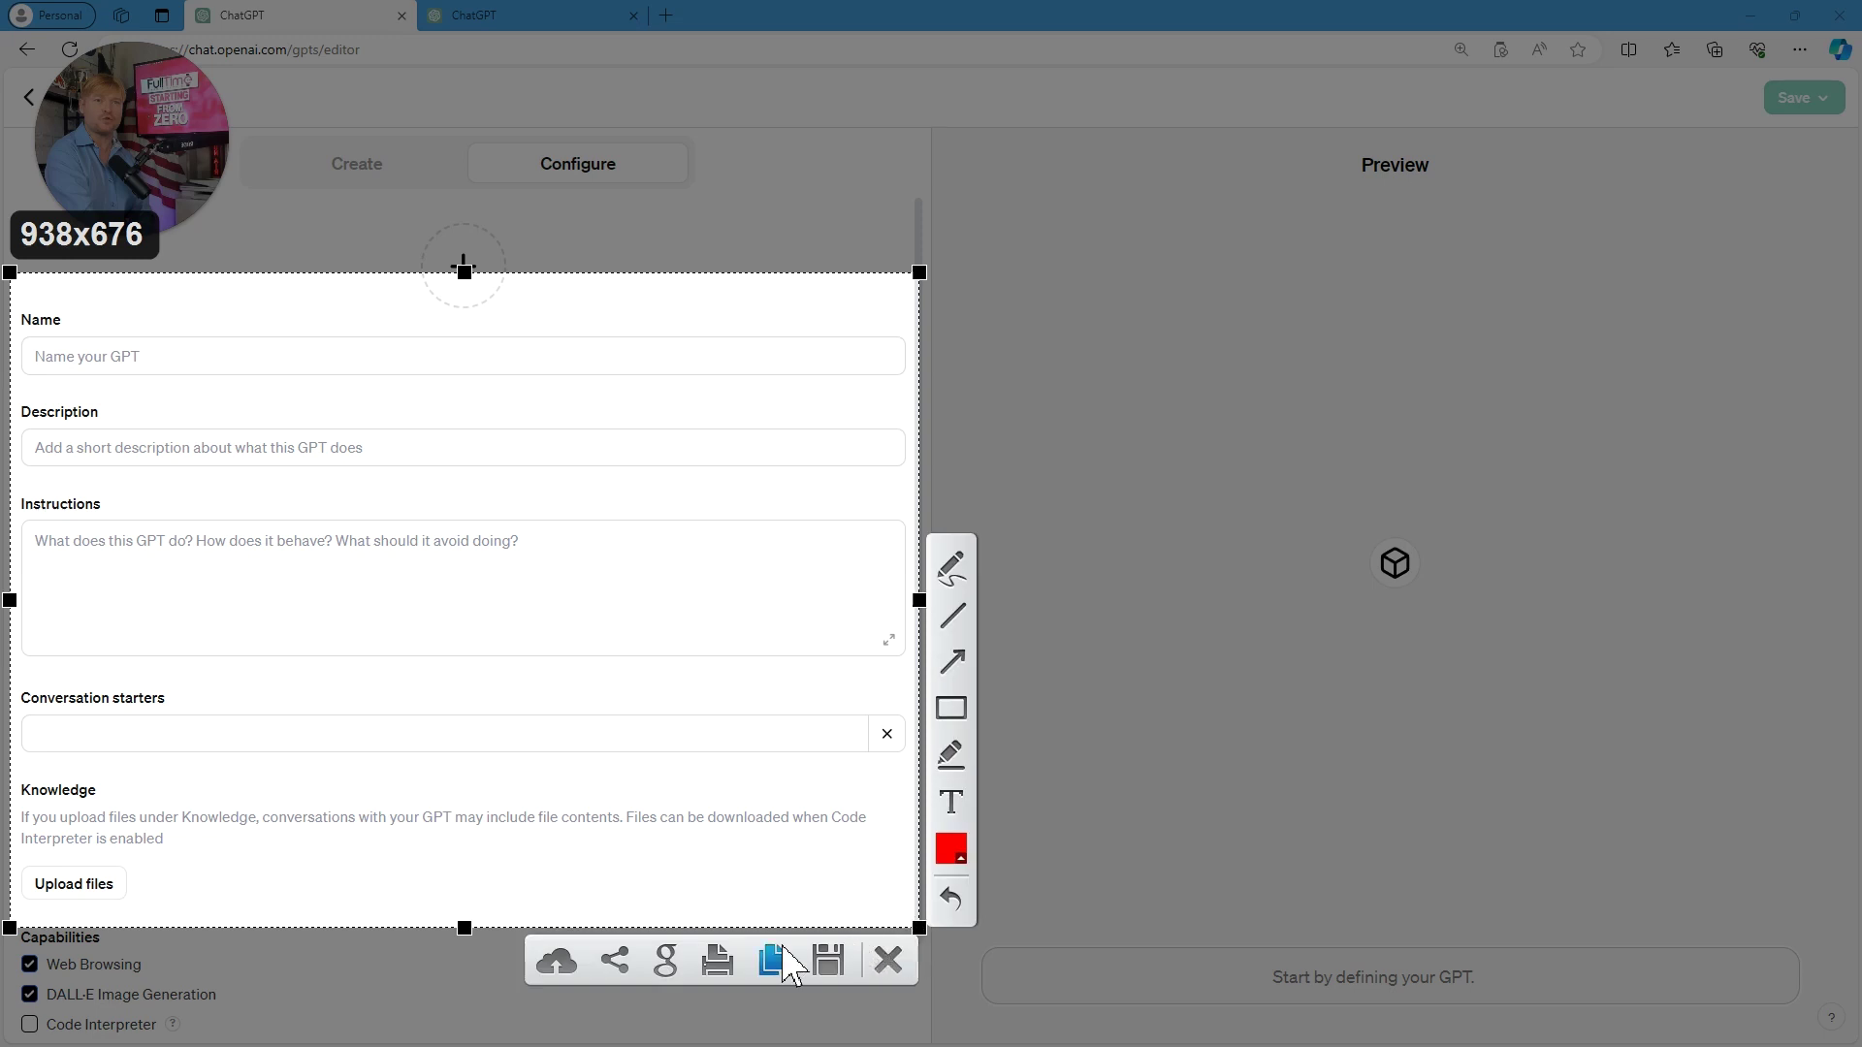
click(783, 956)
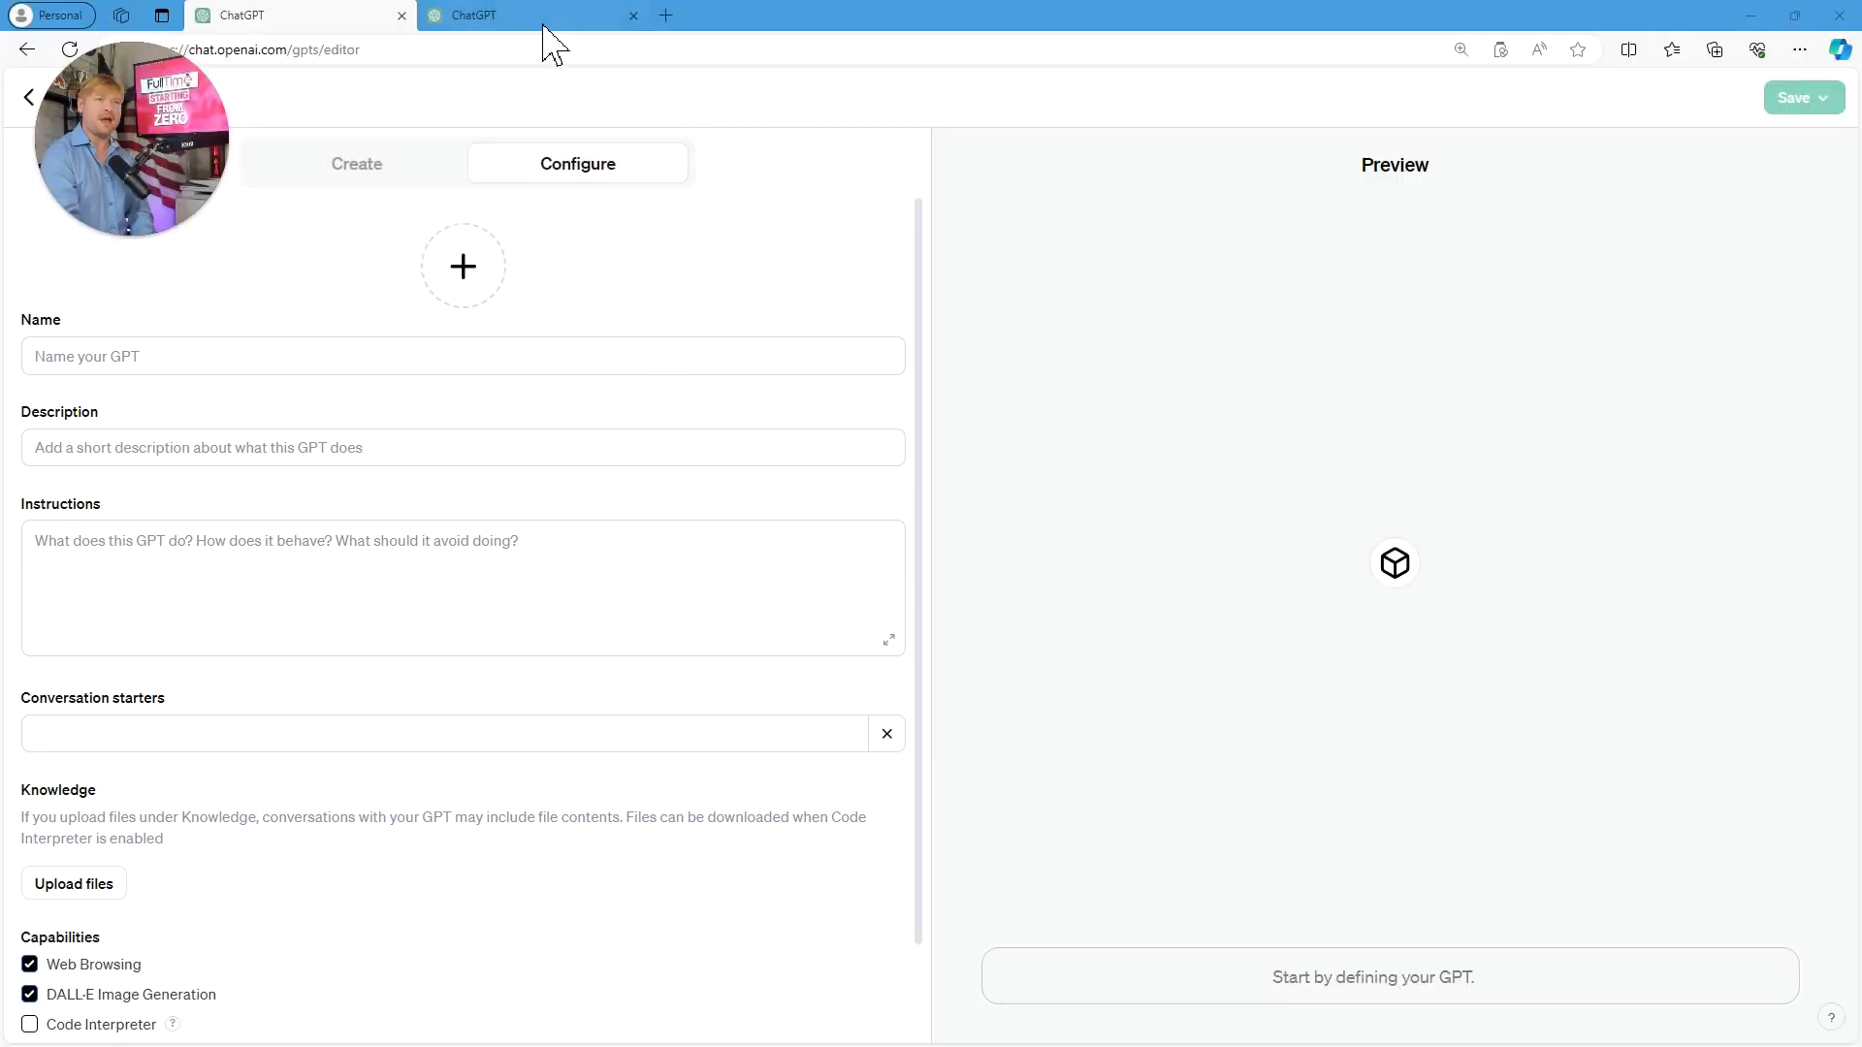
- Attach the copied form screenshot to a new message in the other ChatGPT session
click(544, 27)
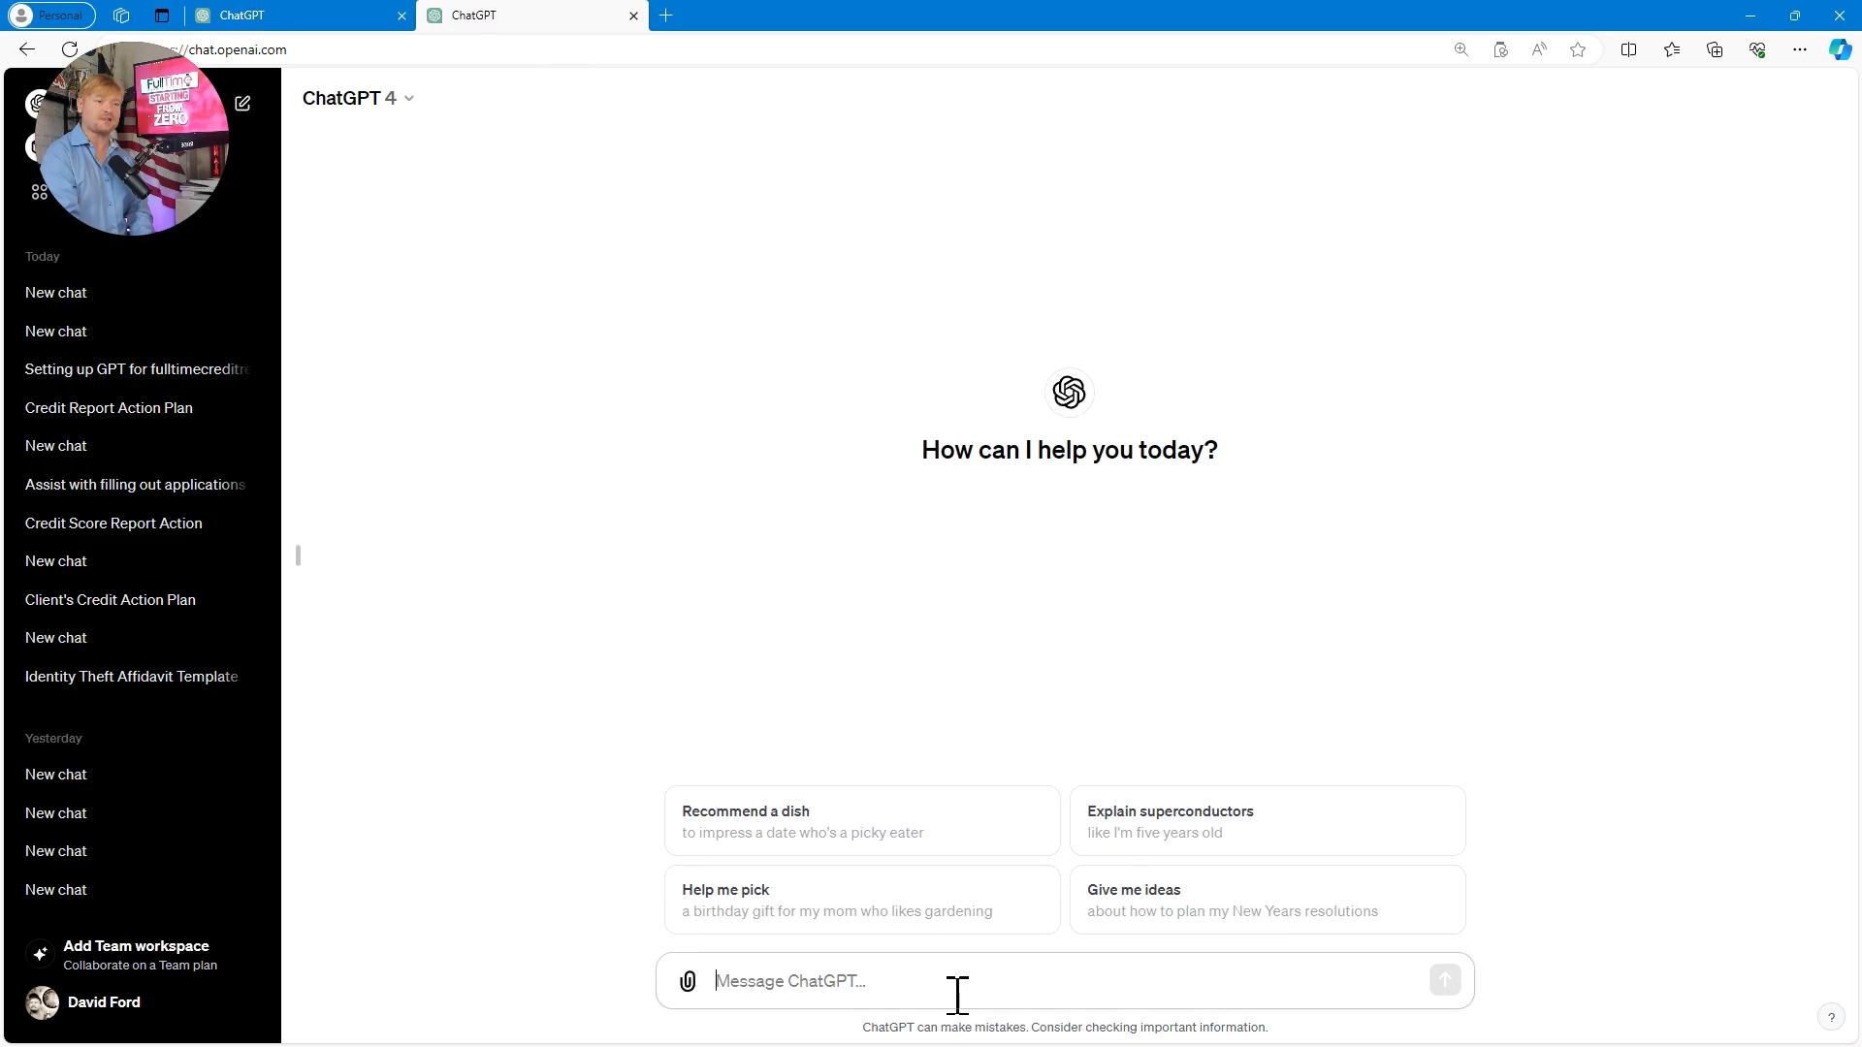
key(ctrl+v)
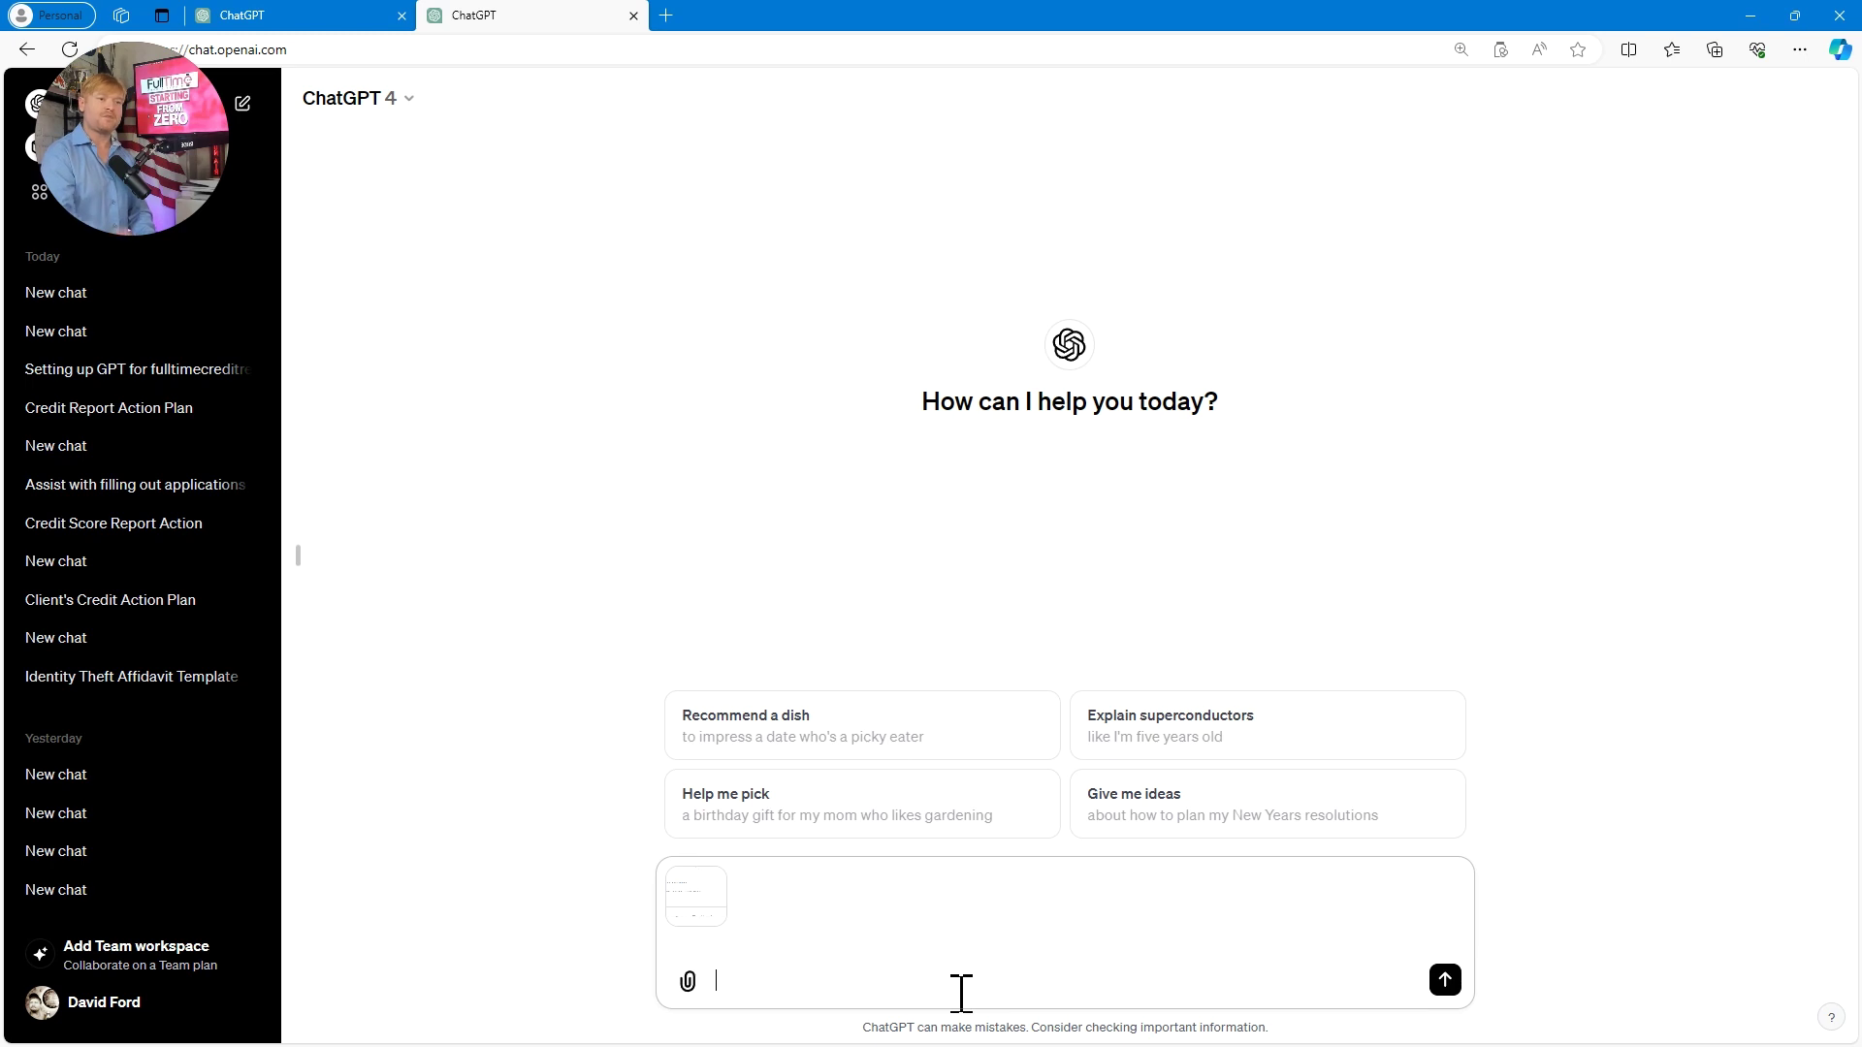
mouse_move(732, 921)
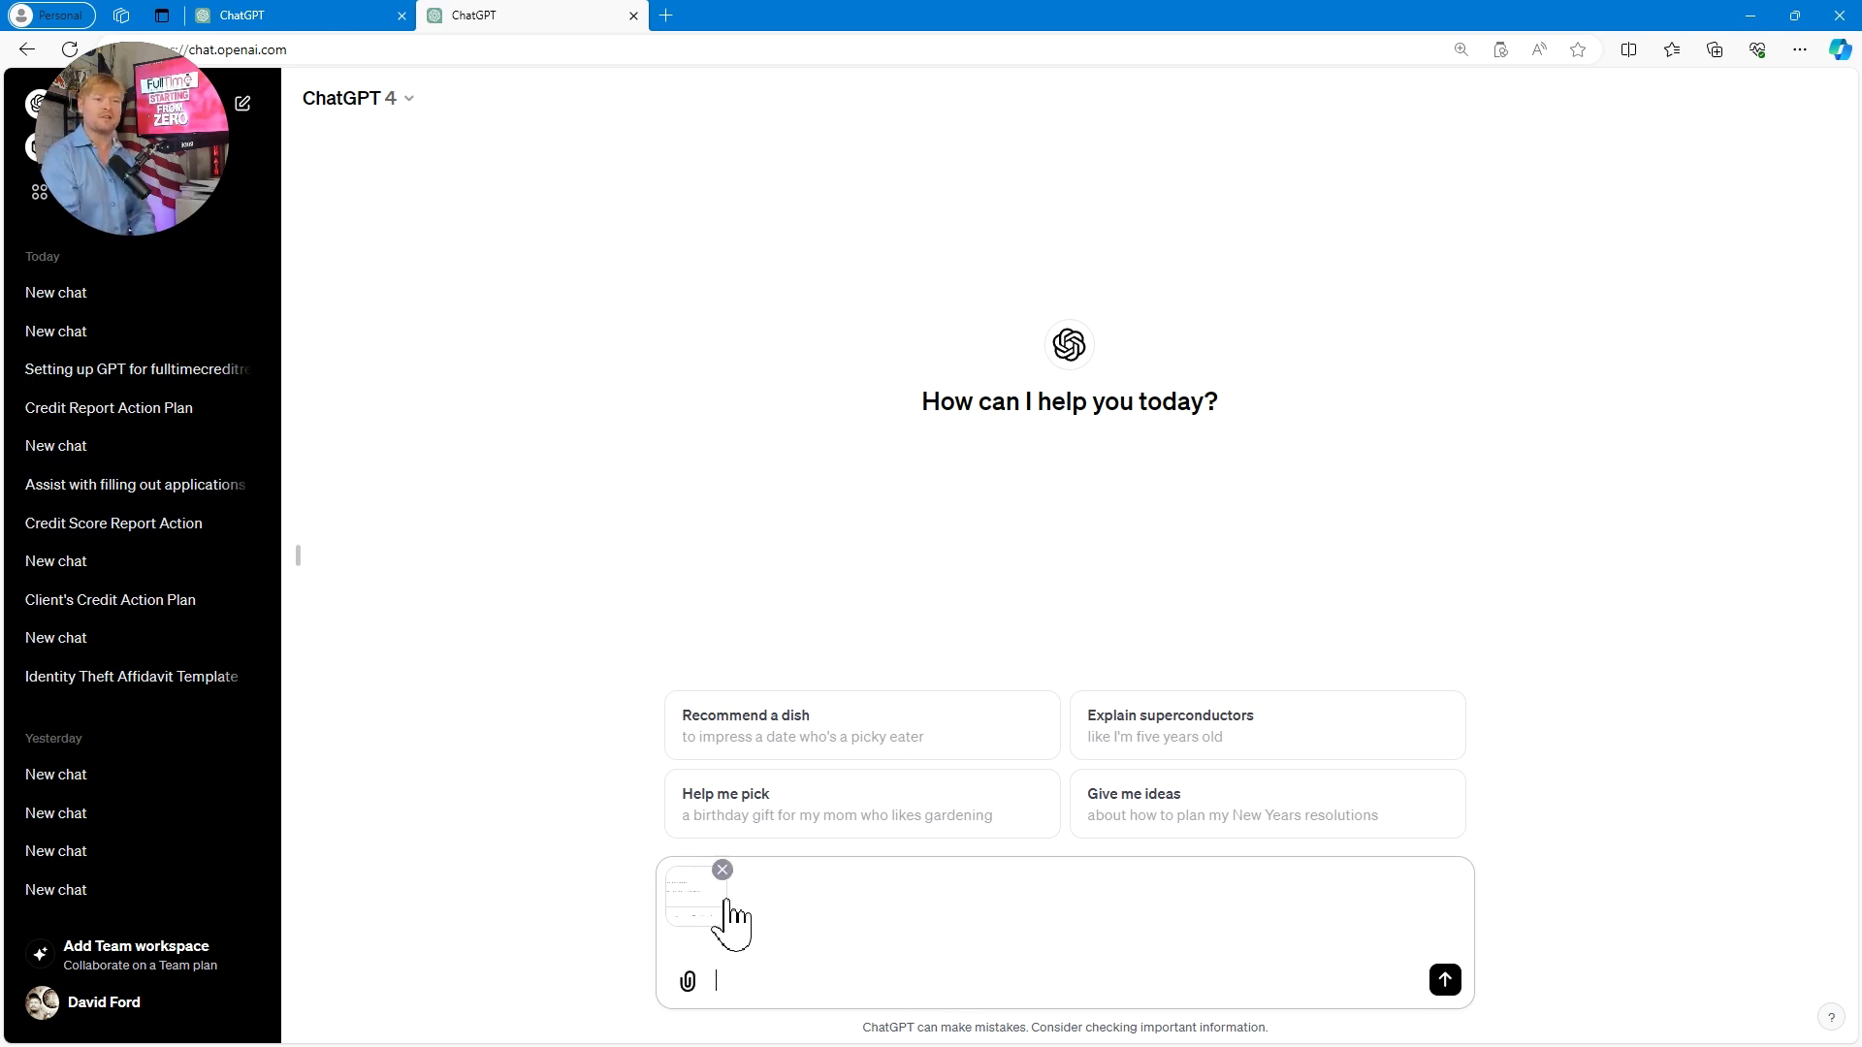
- Write a prompt saying the screenshot shows the fields needing help for a bot in ChatGPT's own system, and ask it to create a chat bot
click(727, 994)
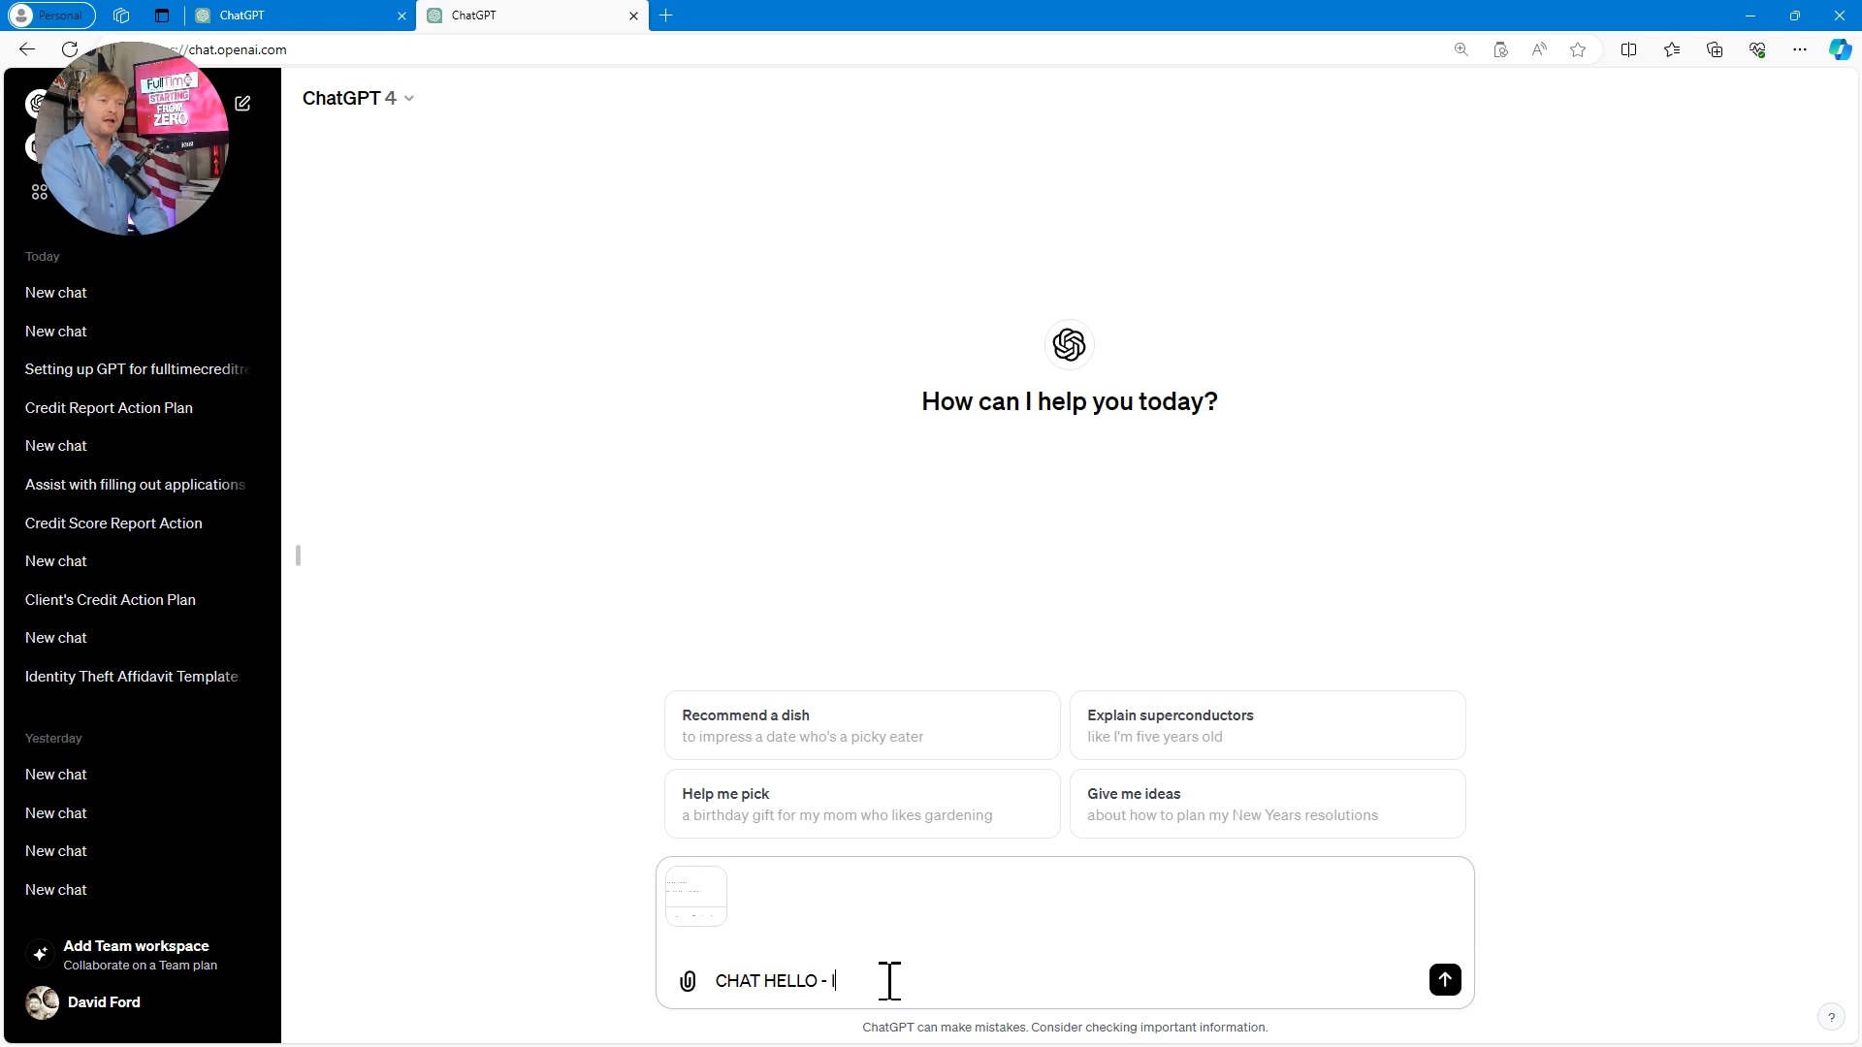
text(D LIKE TO CREATE A BOT USING YOUR OWN SYSTE)
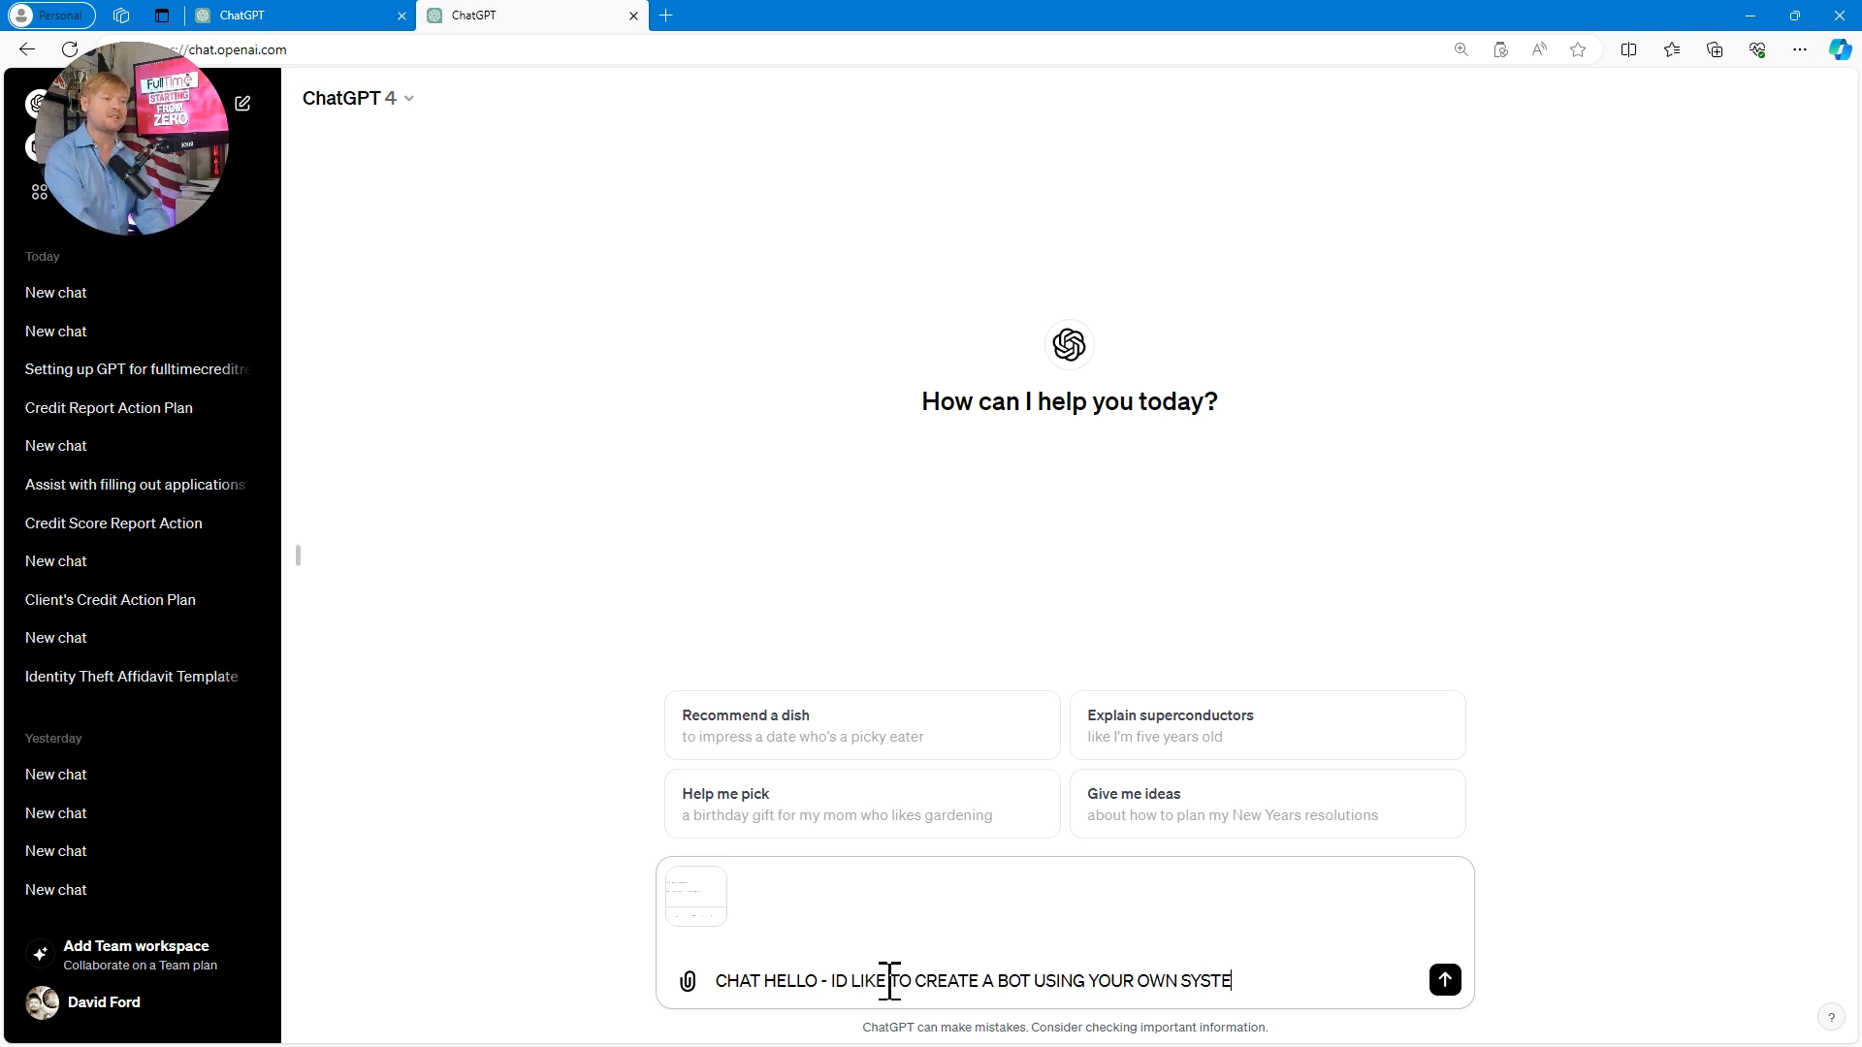
text(M AND HERE IS THE)
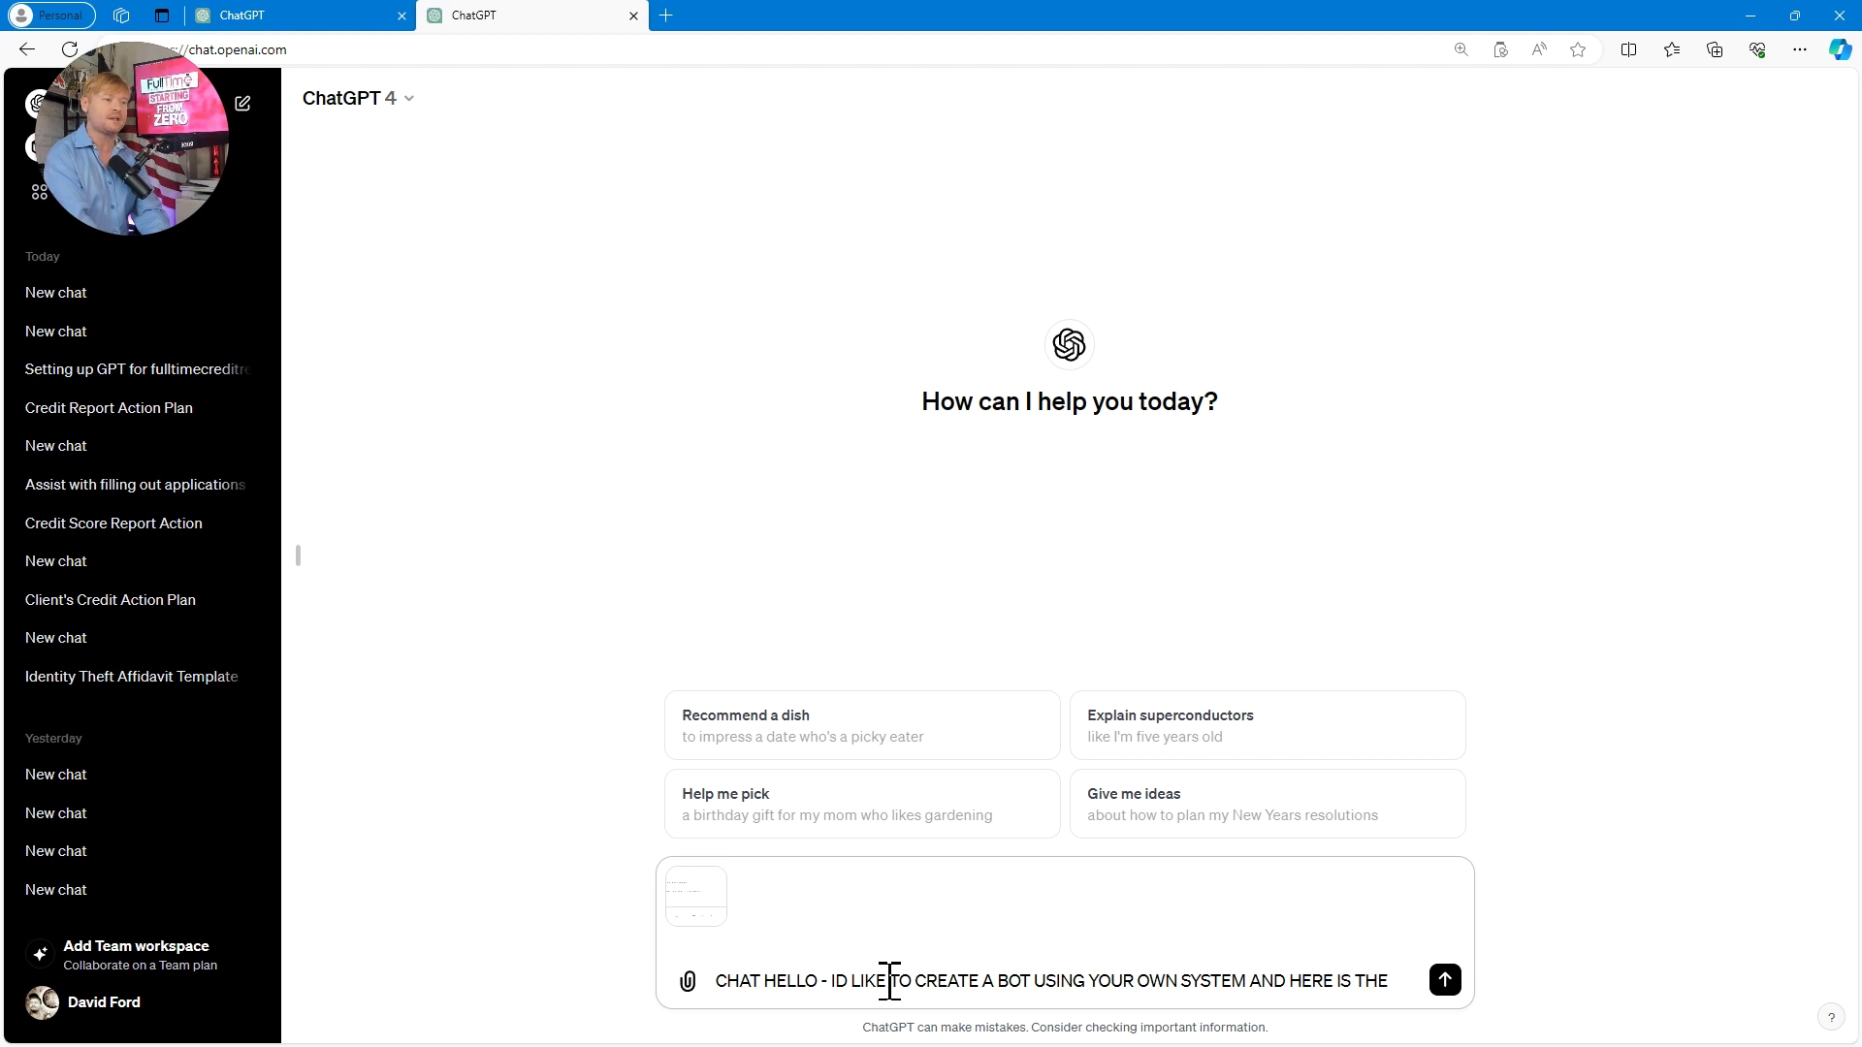
text( SCREENSHOT OF THE FIELDS T)
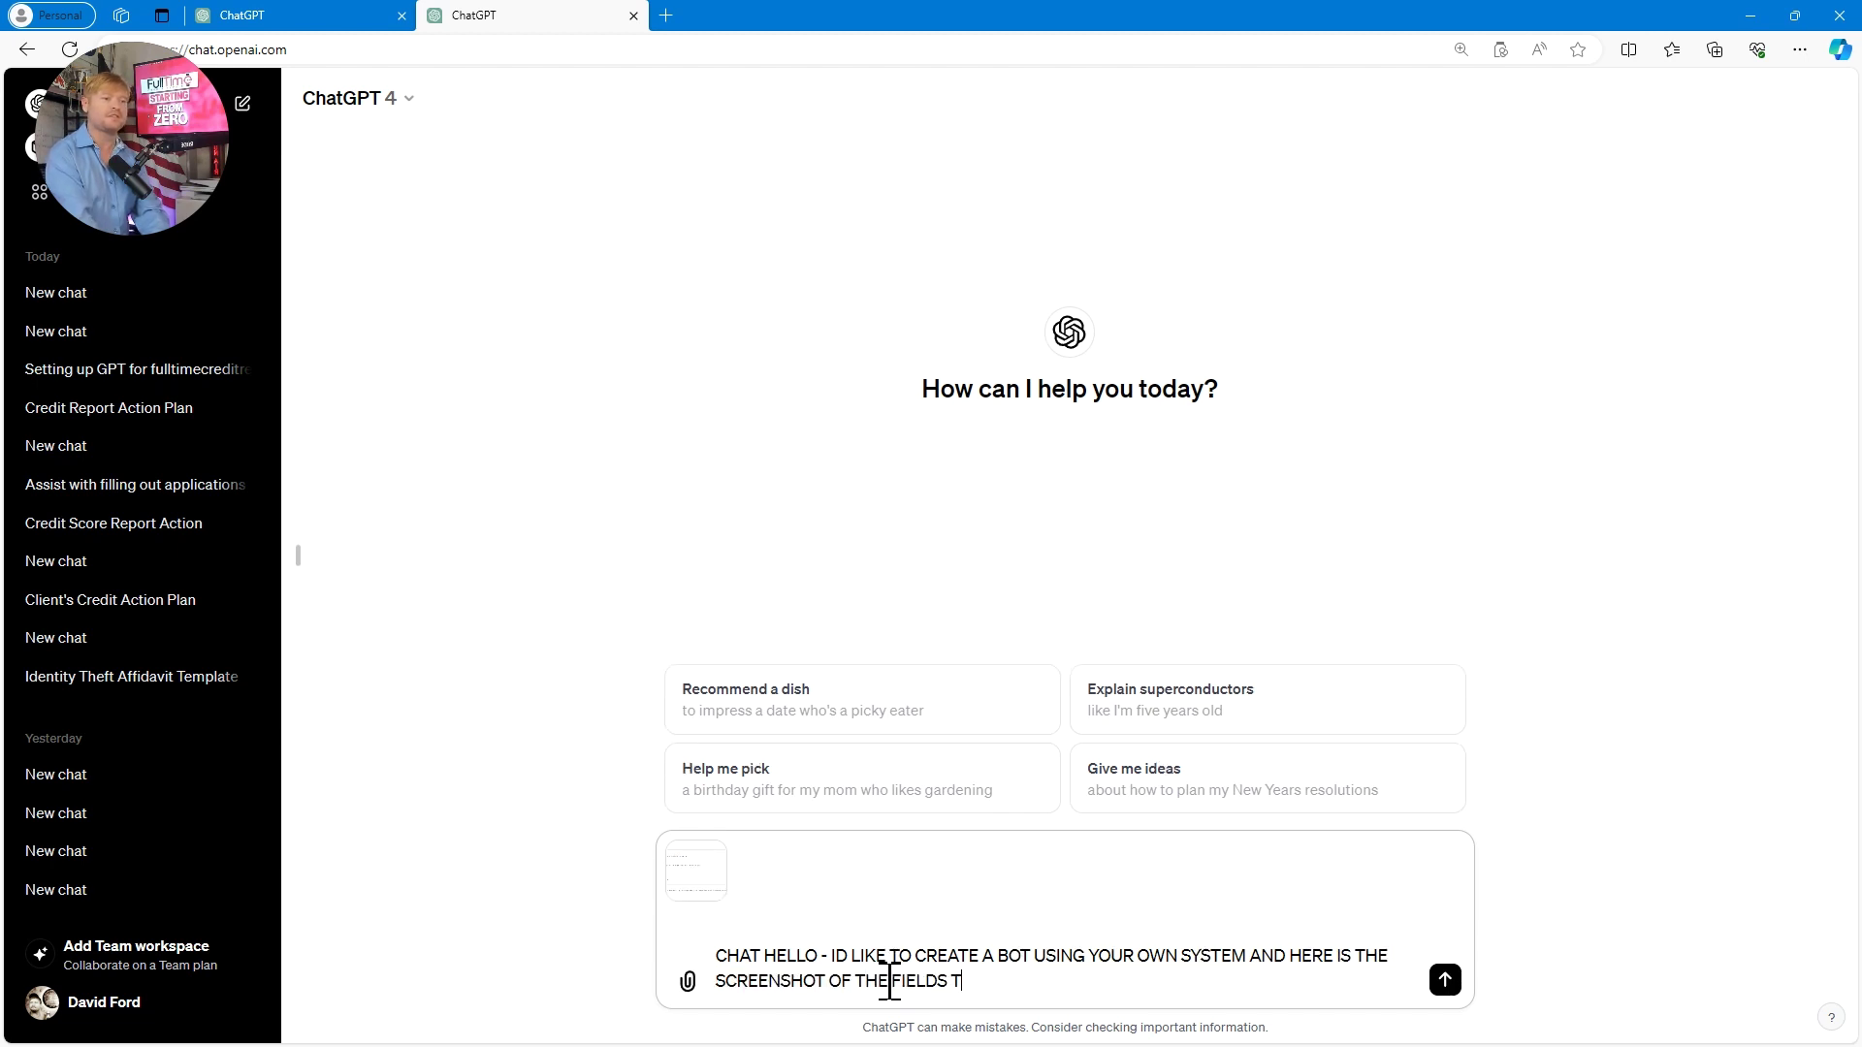
text(HELP WITH C)
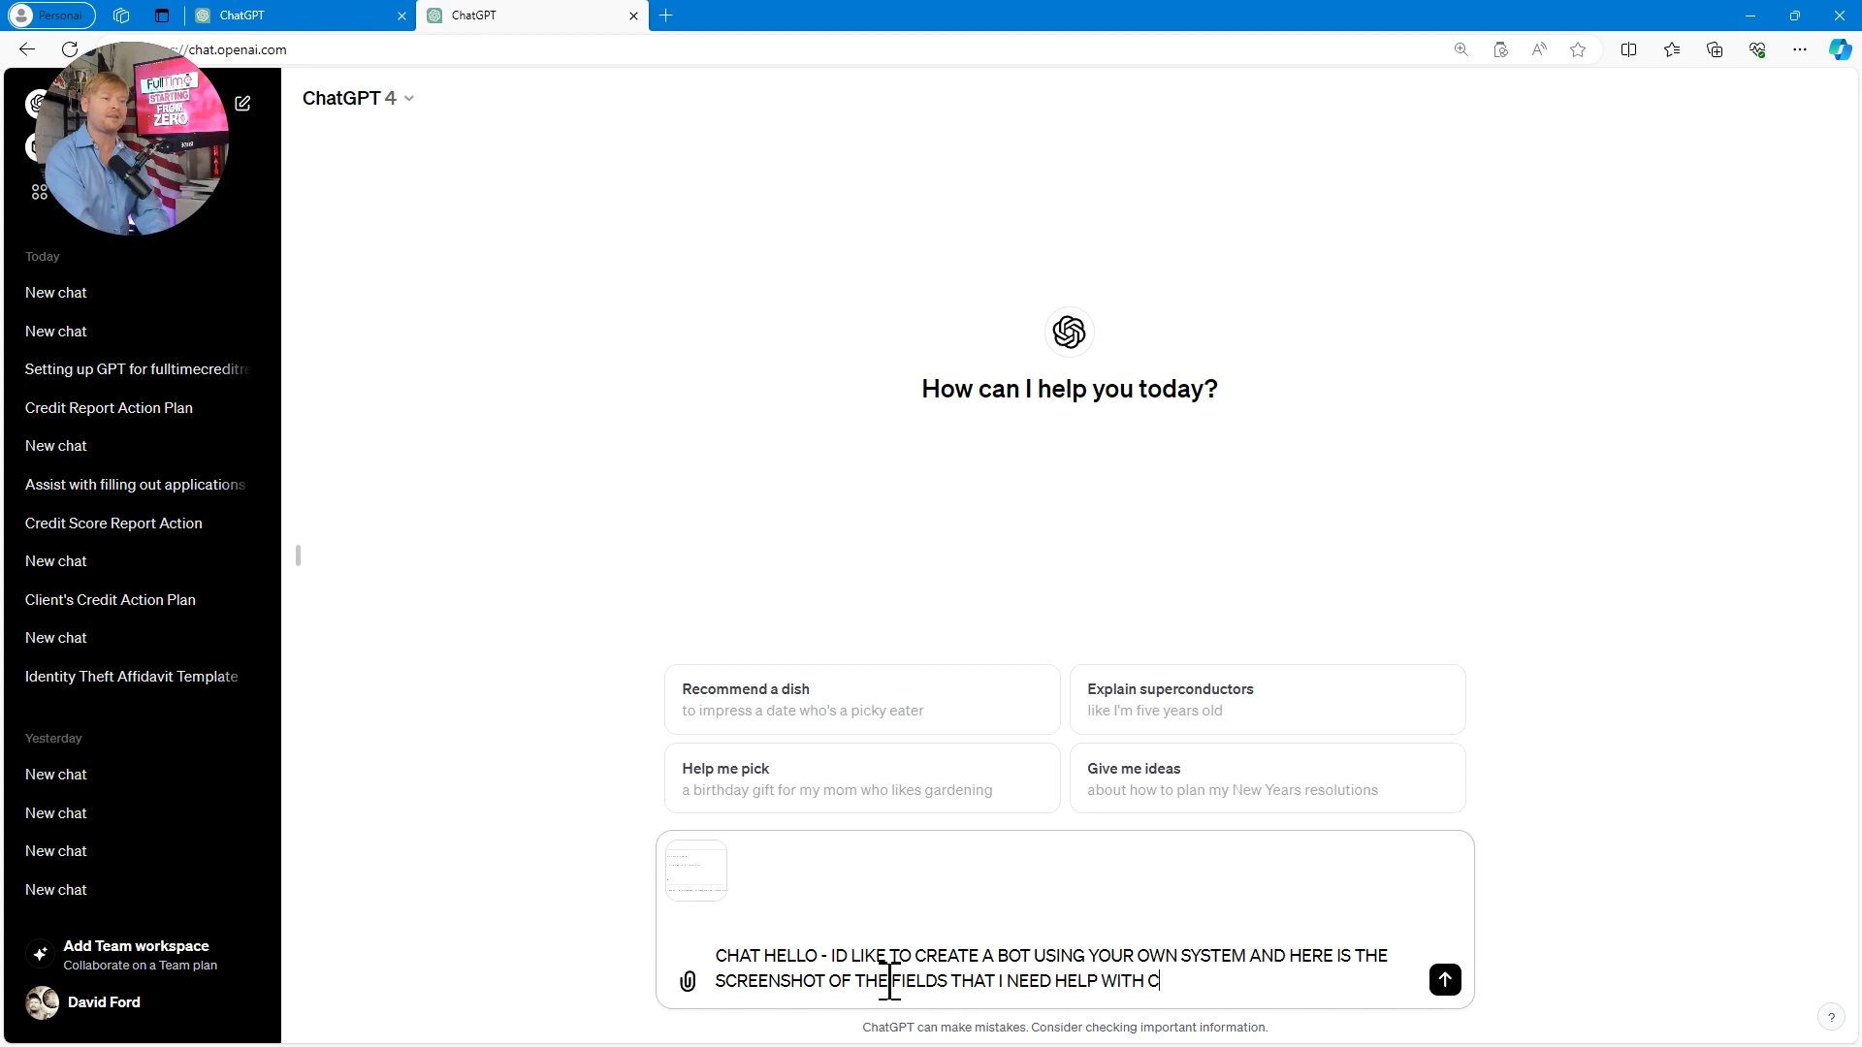
text(AN YOU PELASE CREATE A)
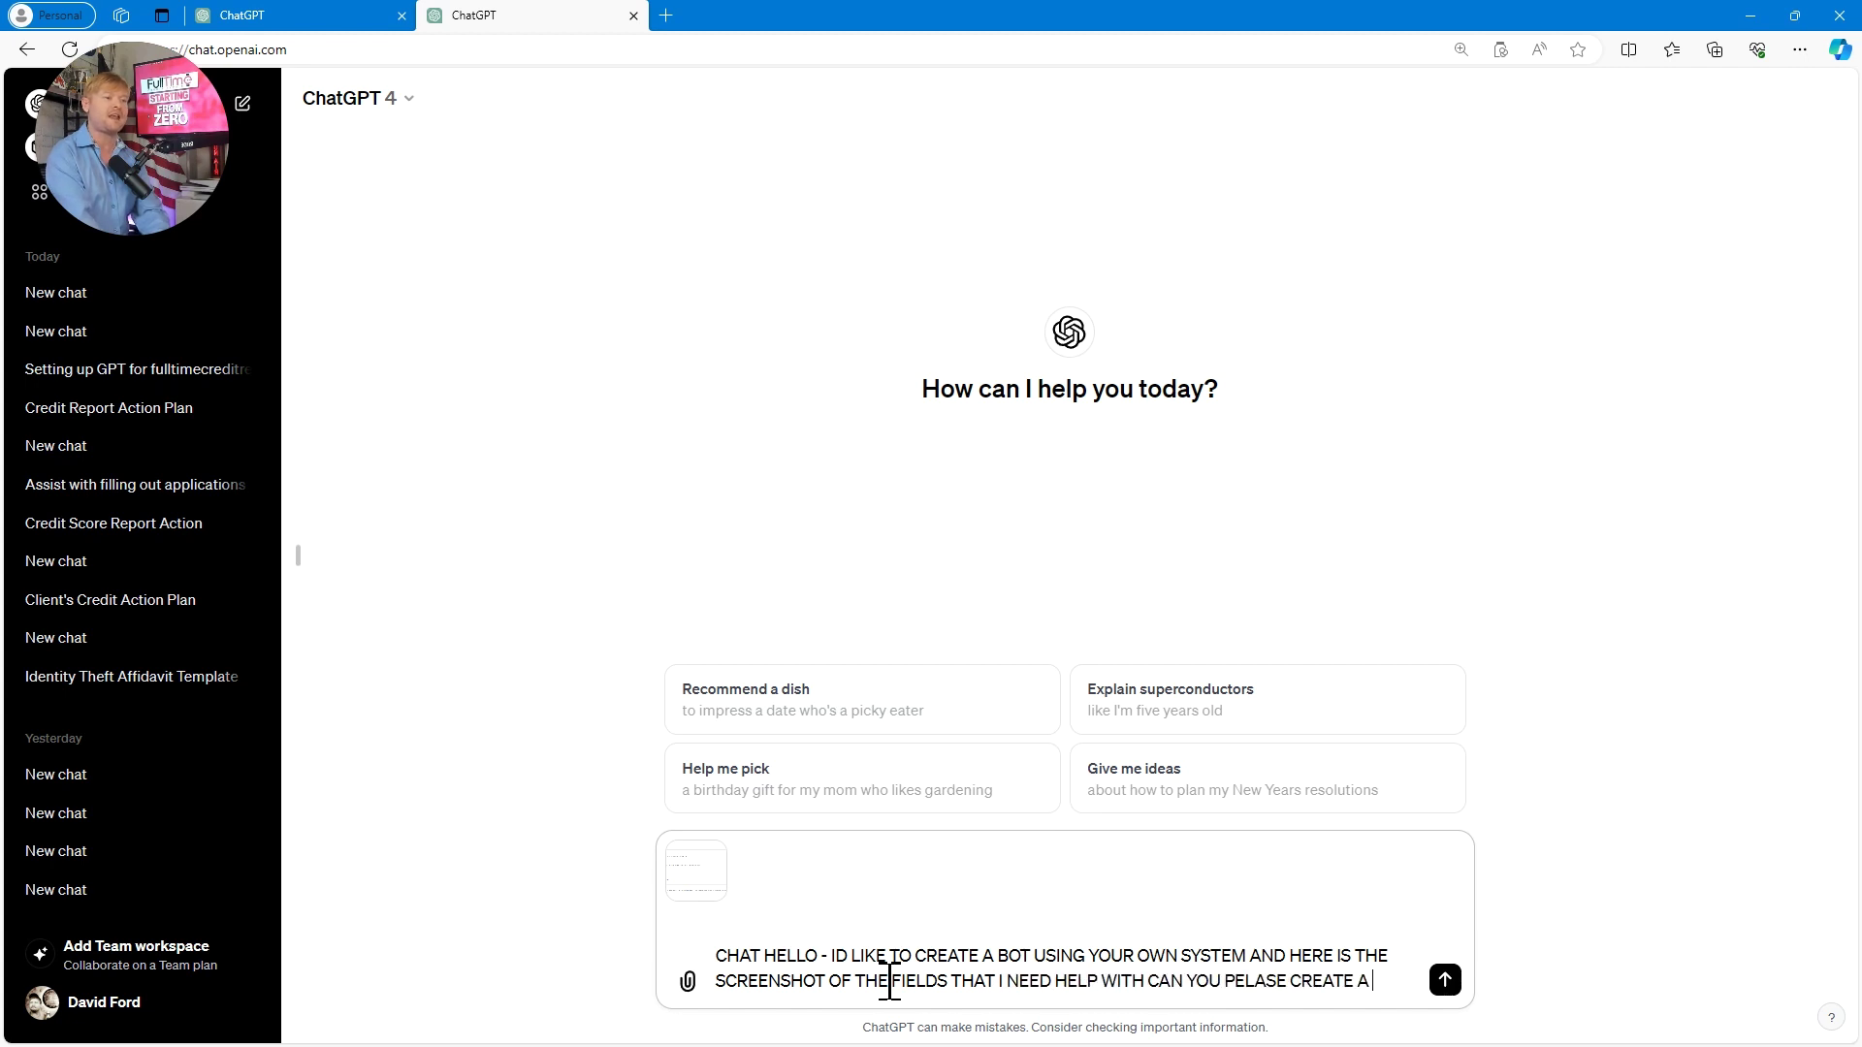
text( CHAT BOT FOR ME)
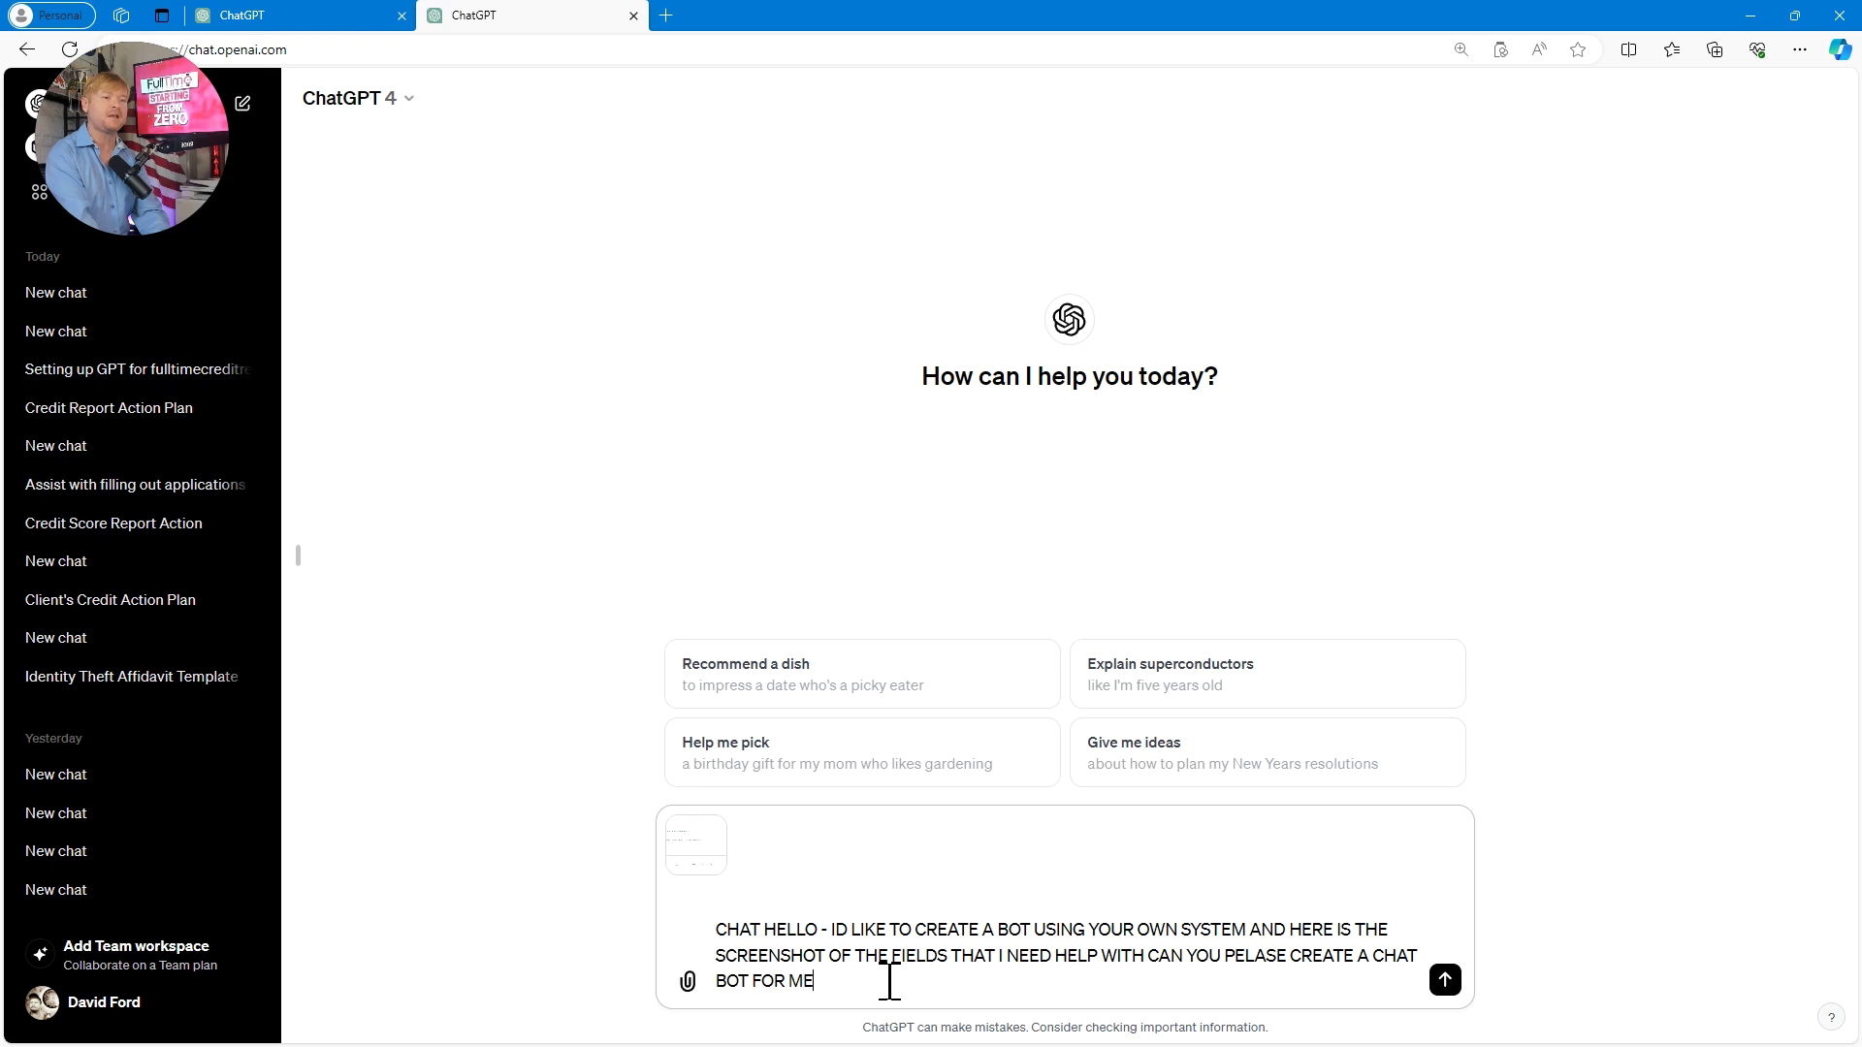
text( AND TELL EM)
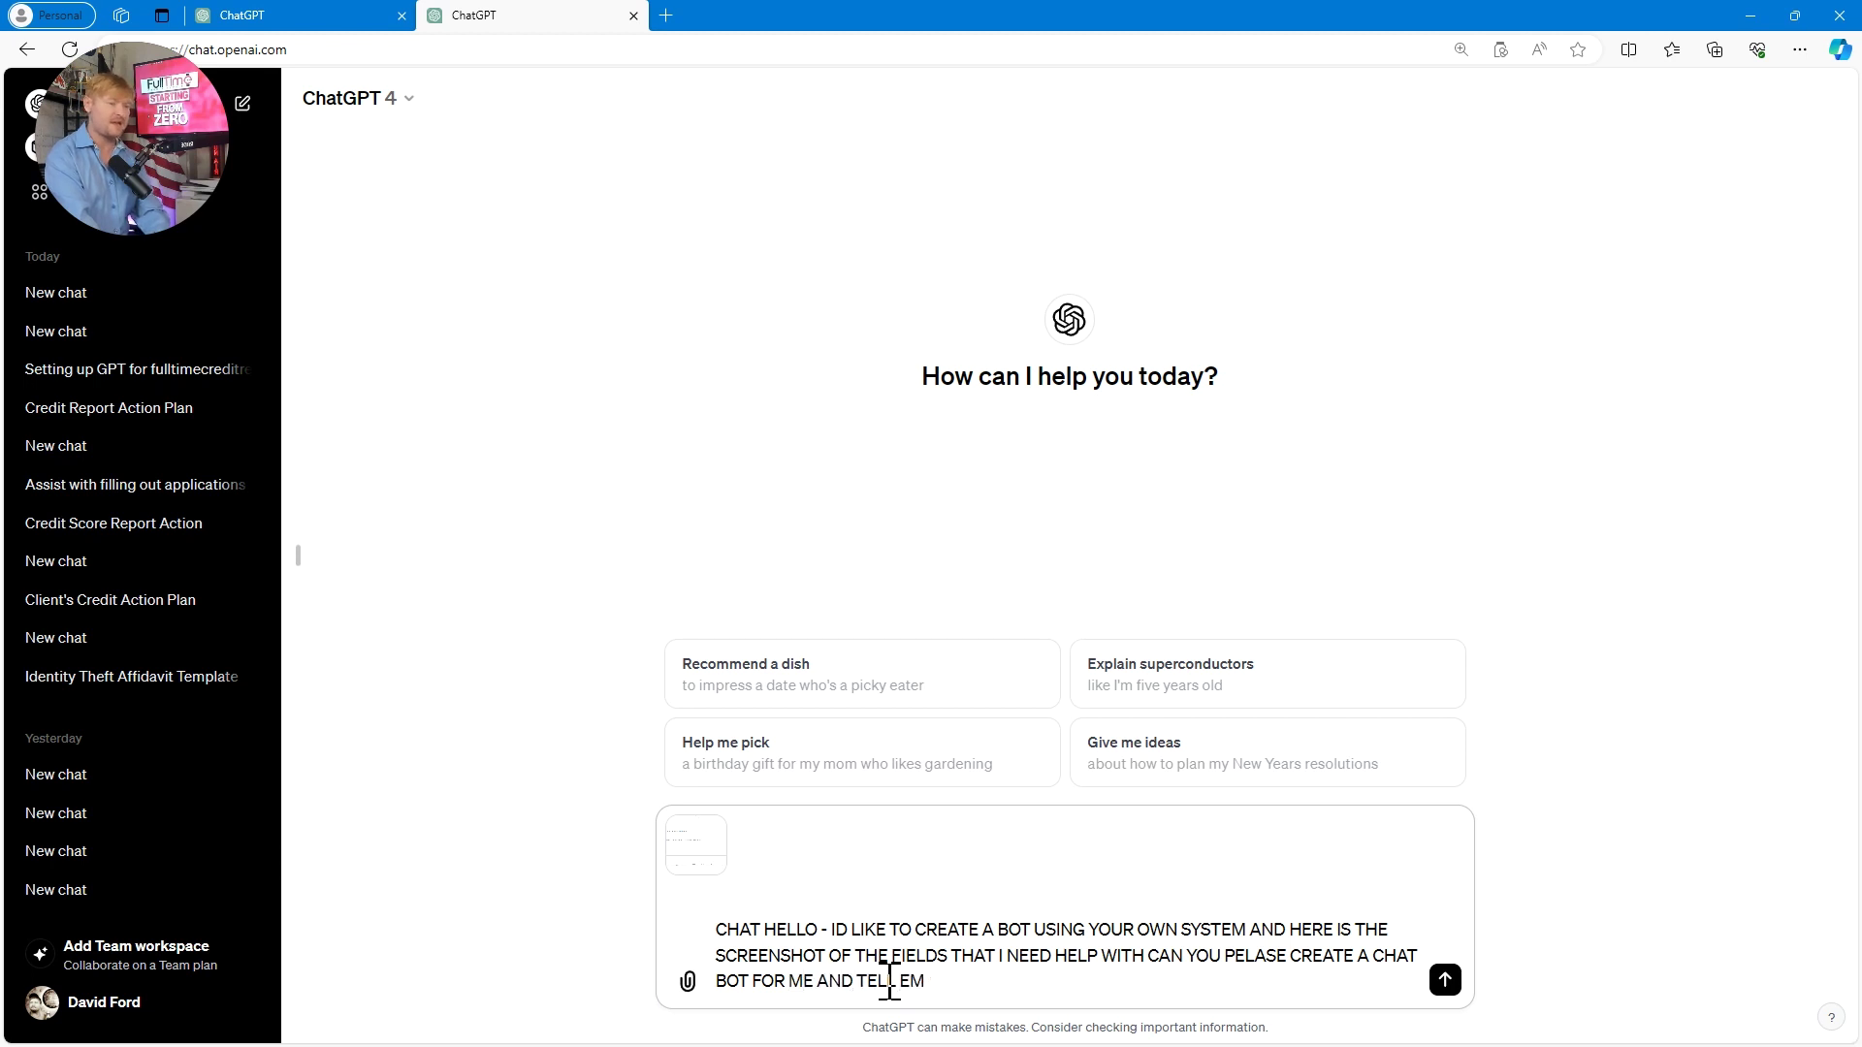
key(BackSpace)
key(BackSpace)
- Complete the prompt by asking what to put there, adding that FULLTIMECREDITREPAIR.COM helps folks fix their credit, and send it
text(ME WHAT TO PUT THERE - MUY COMPANY IS FULLTIMEC)
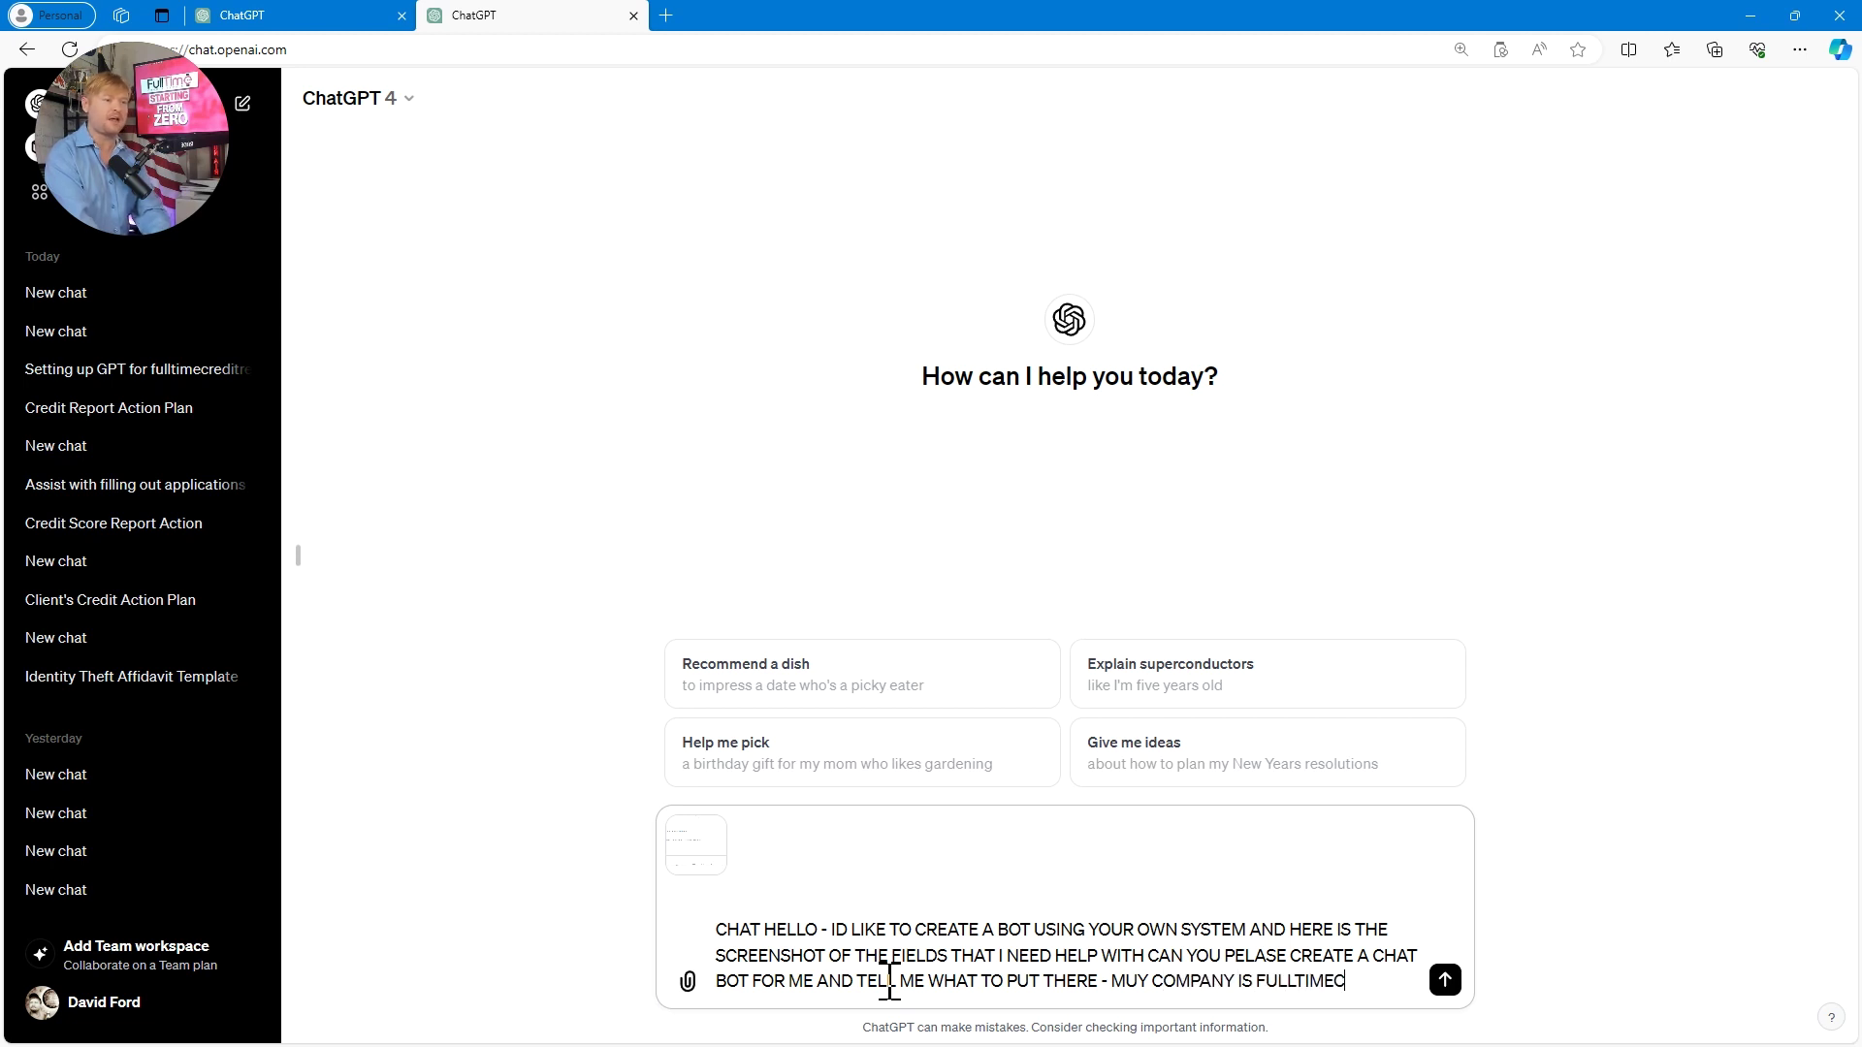
text(REPAIR.COM AND WE HELP FOLKS)
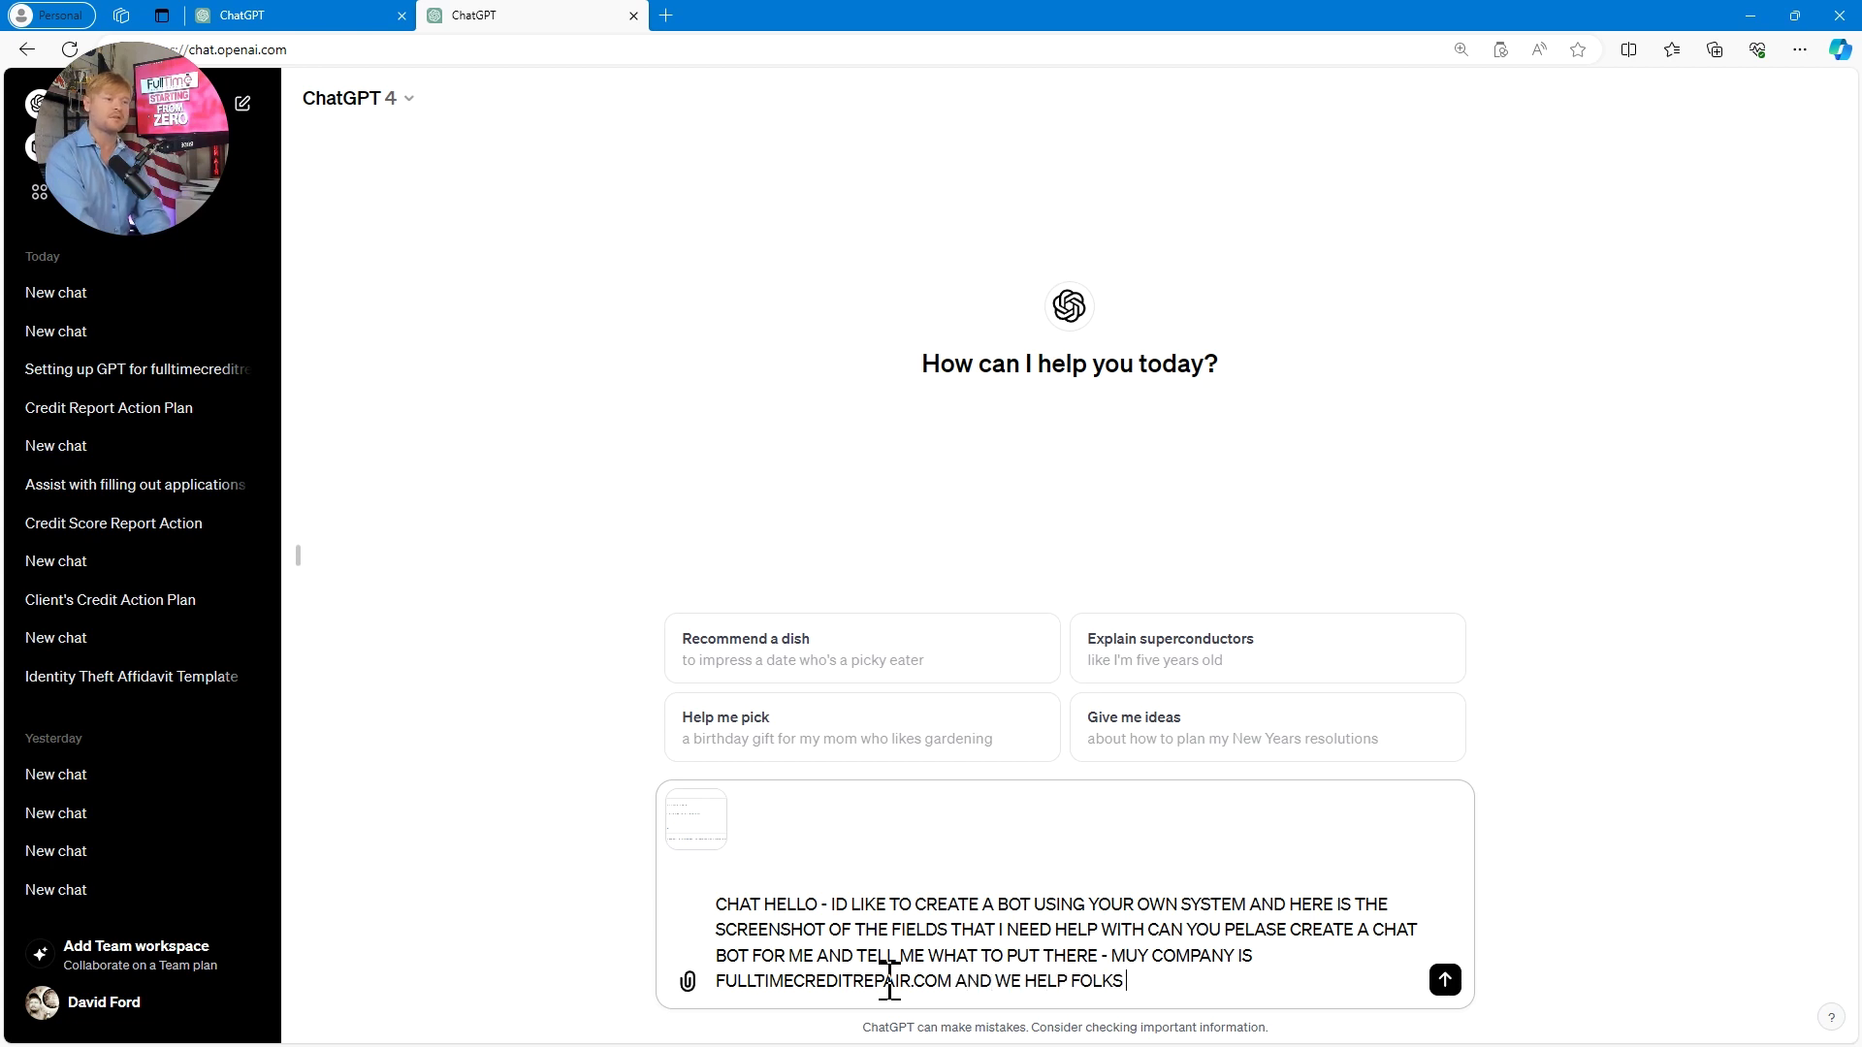
text(FIX T)
text(HERE CREDIT)
key(Return)
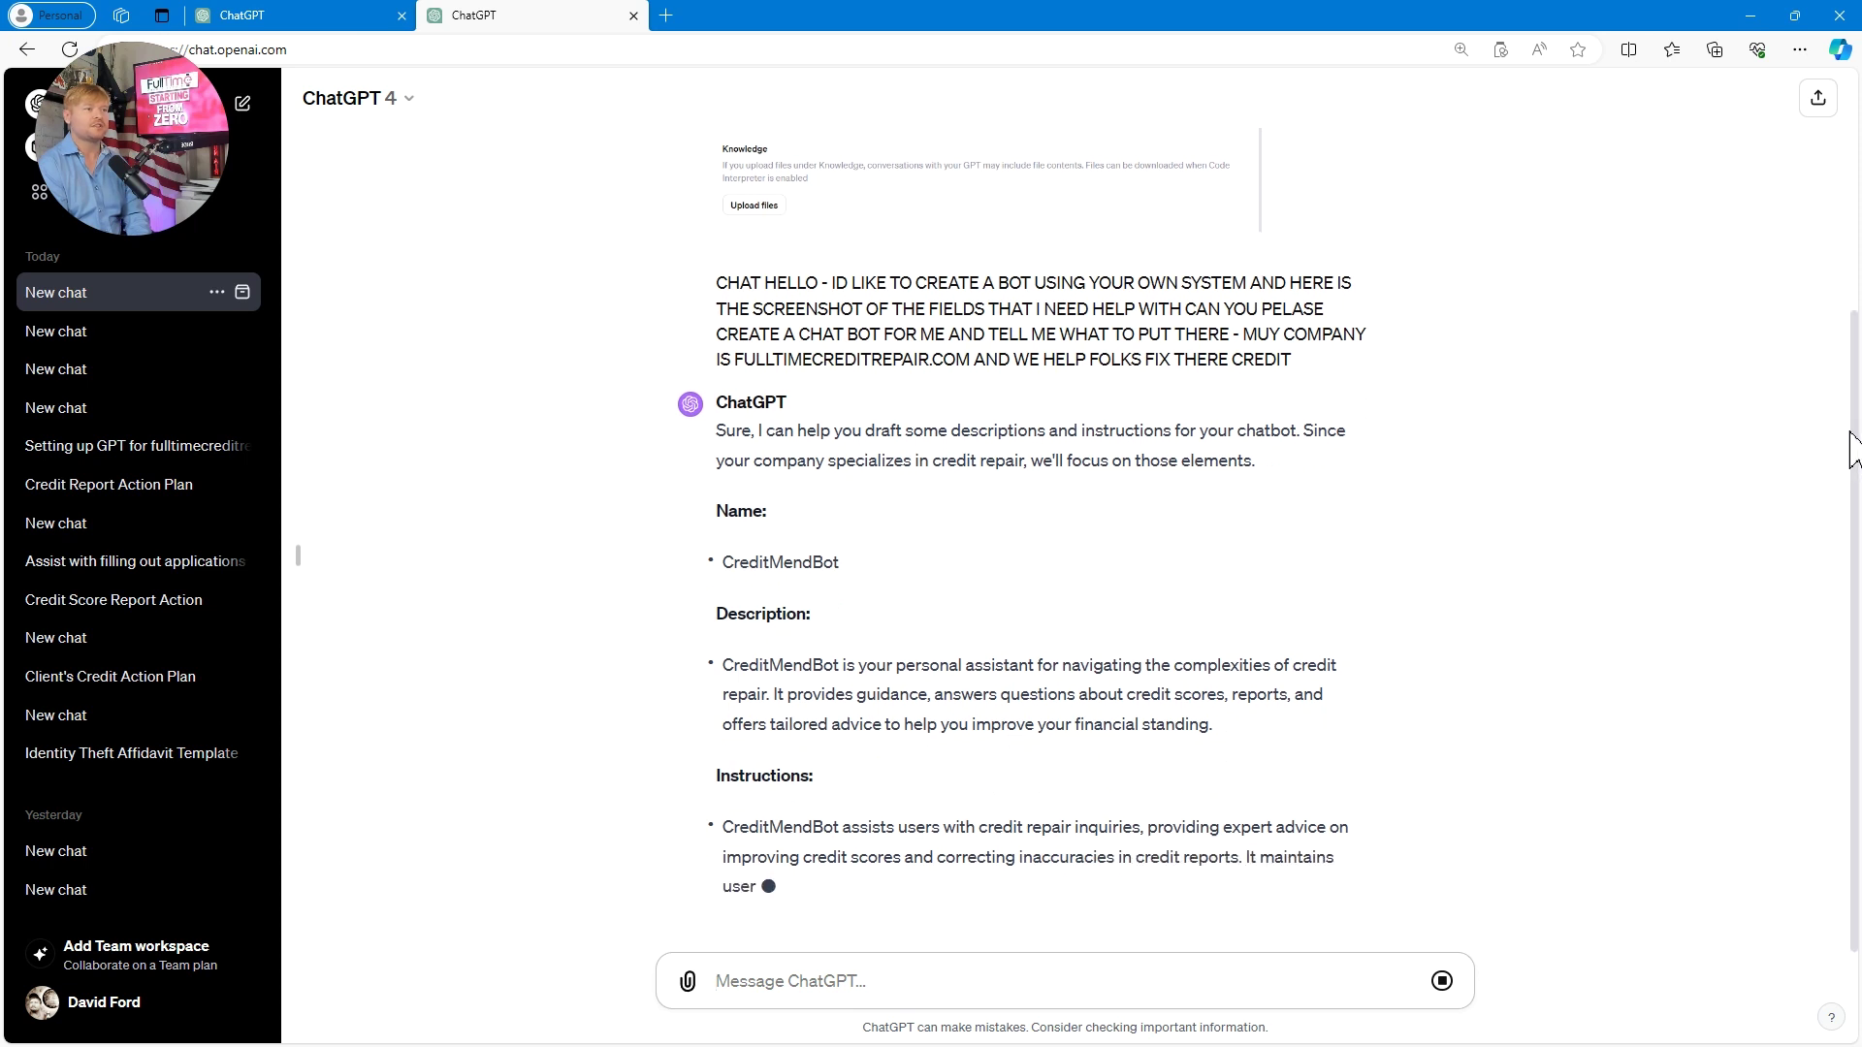
drag(1852, 451, 1852, 286)
drag(1843, 231, 1815, 283)
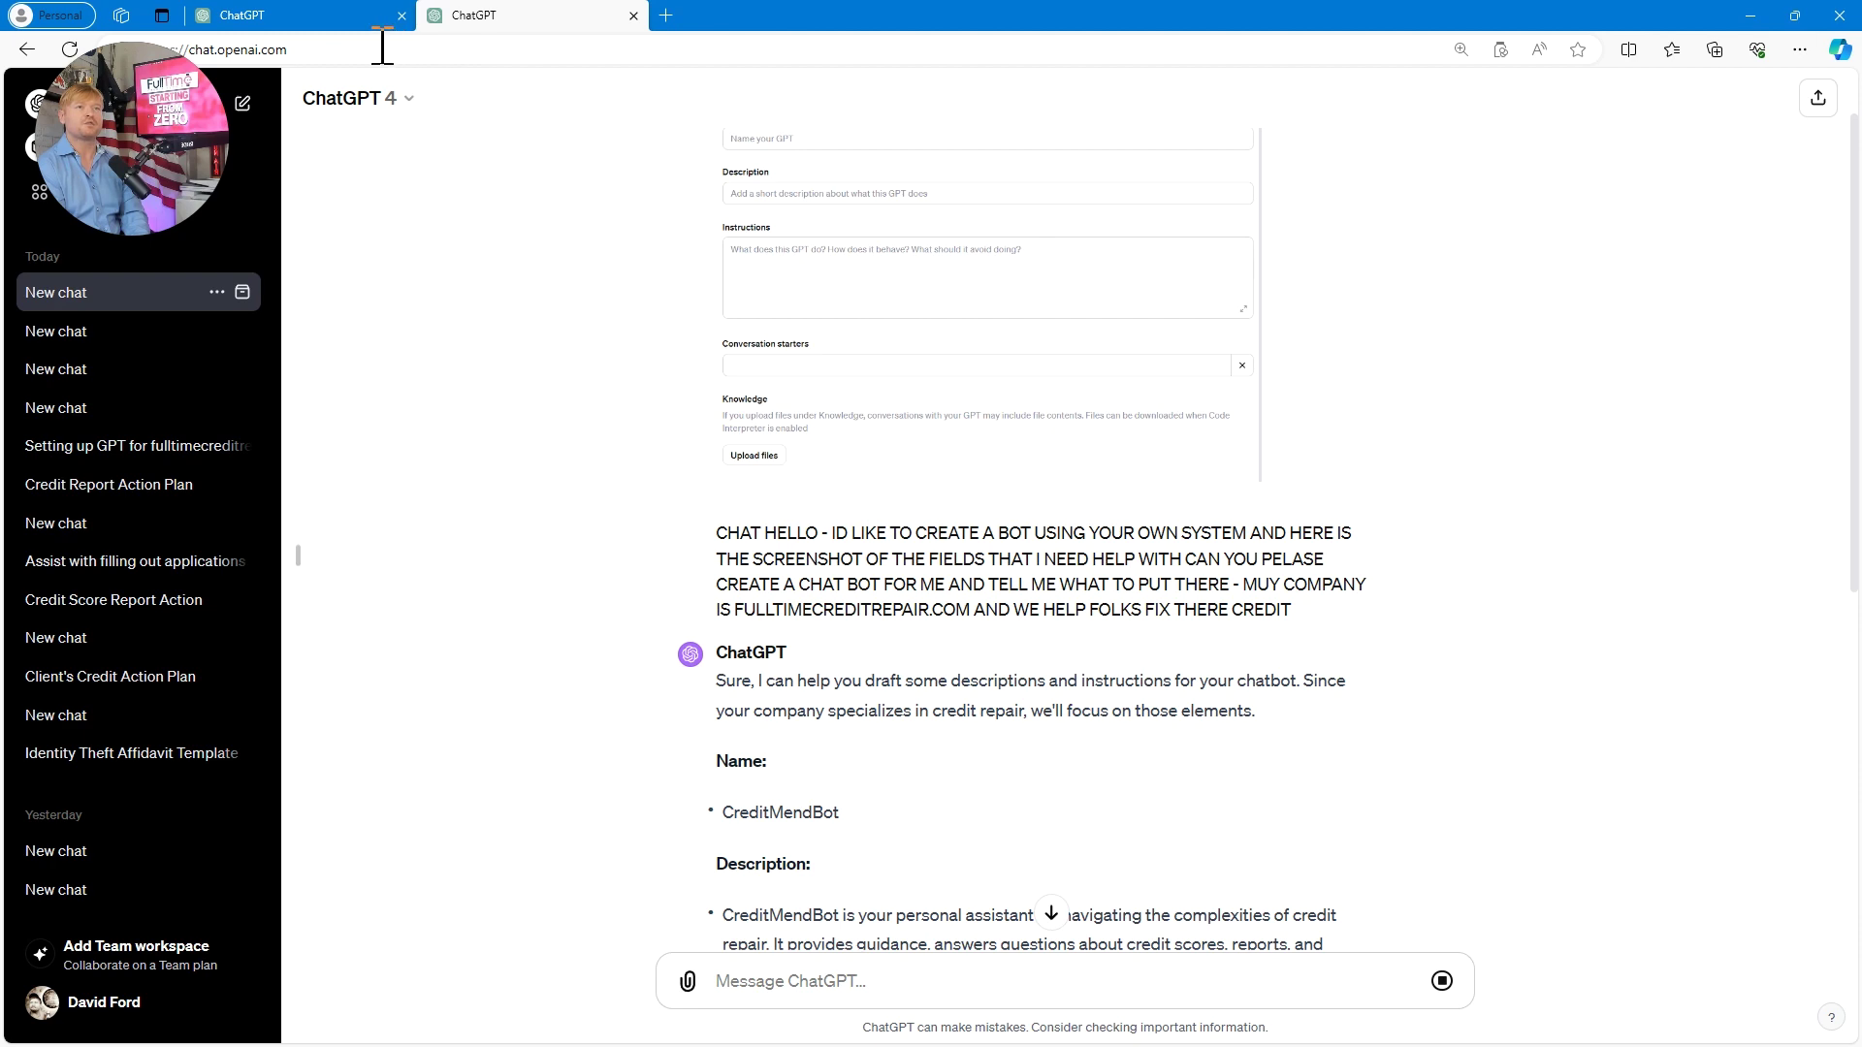
- Open chat.openai.com in an additional browser tab to get a fresh chat
click(665, 15)
text(chat.openai.com)
key(Return)
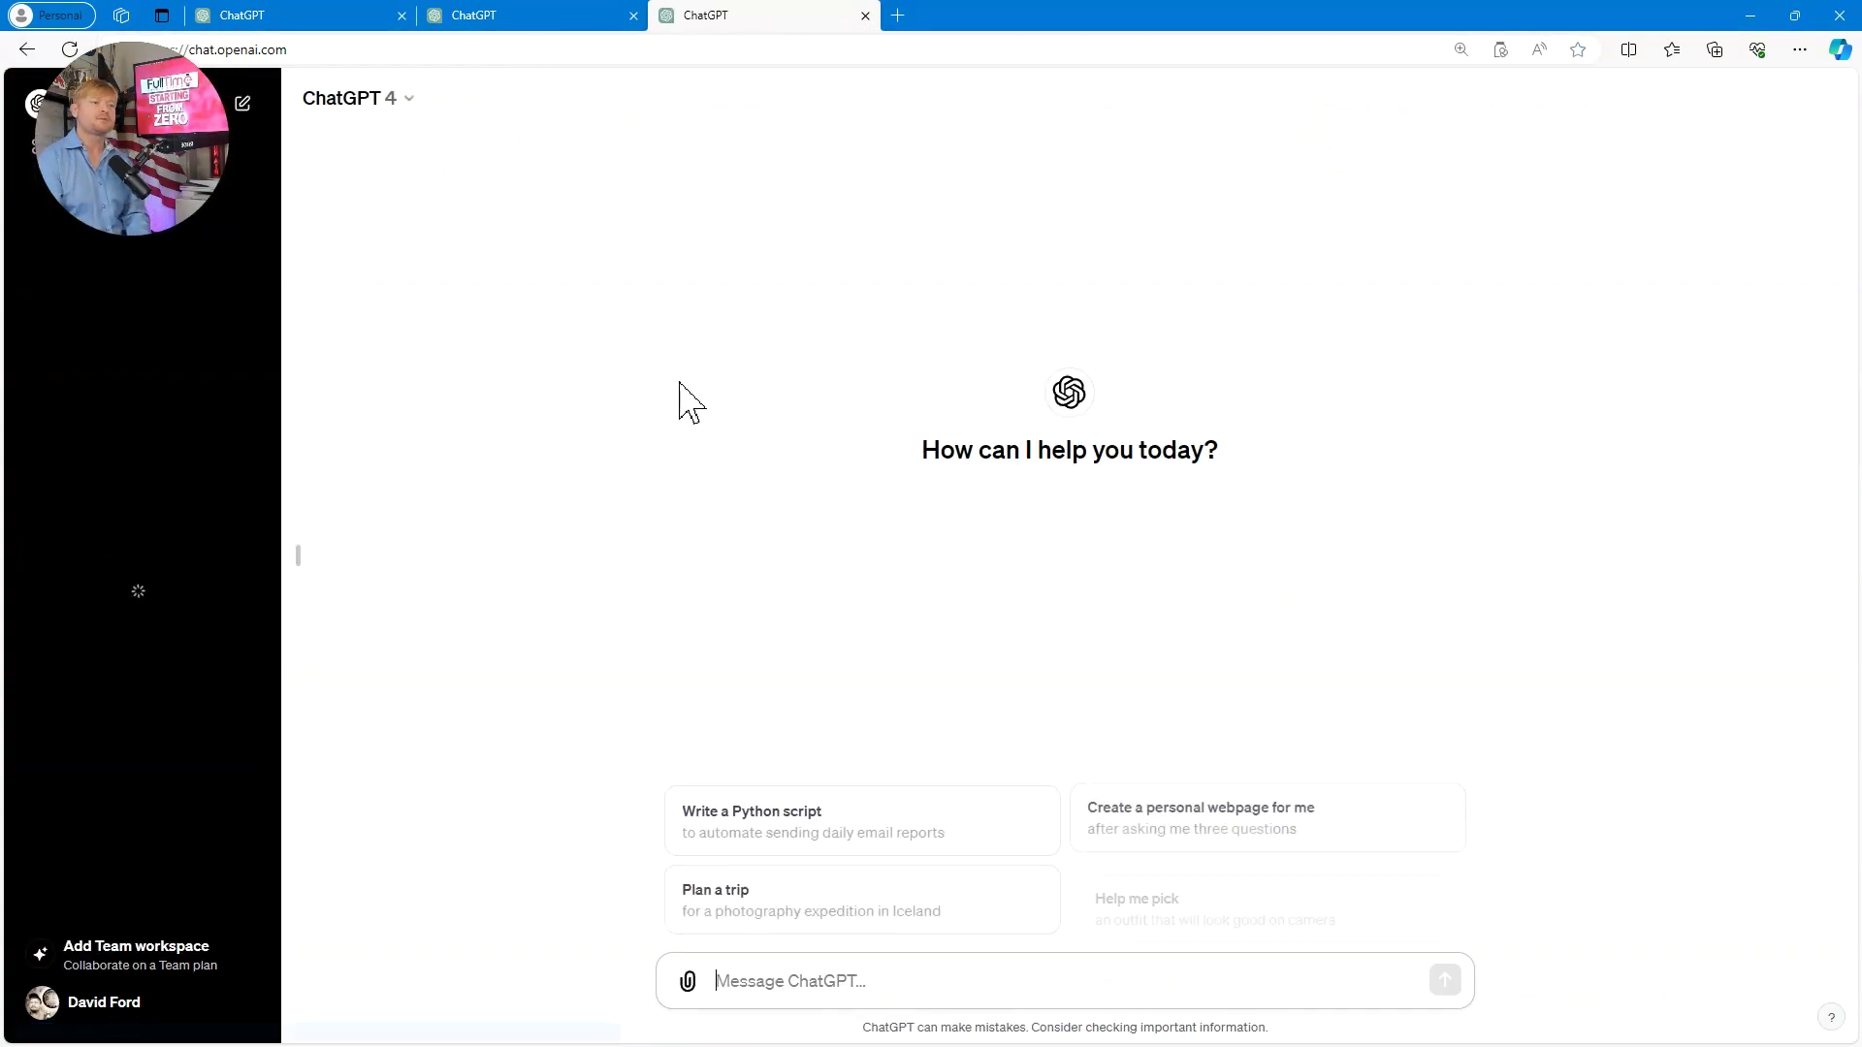
drag(599, 609, 532, 922)
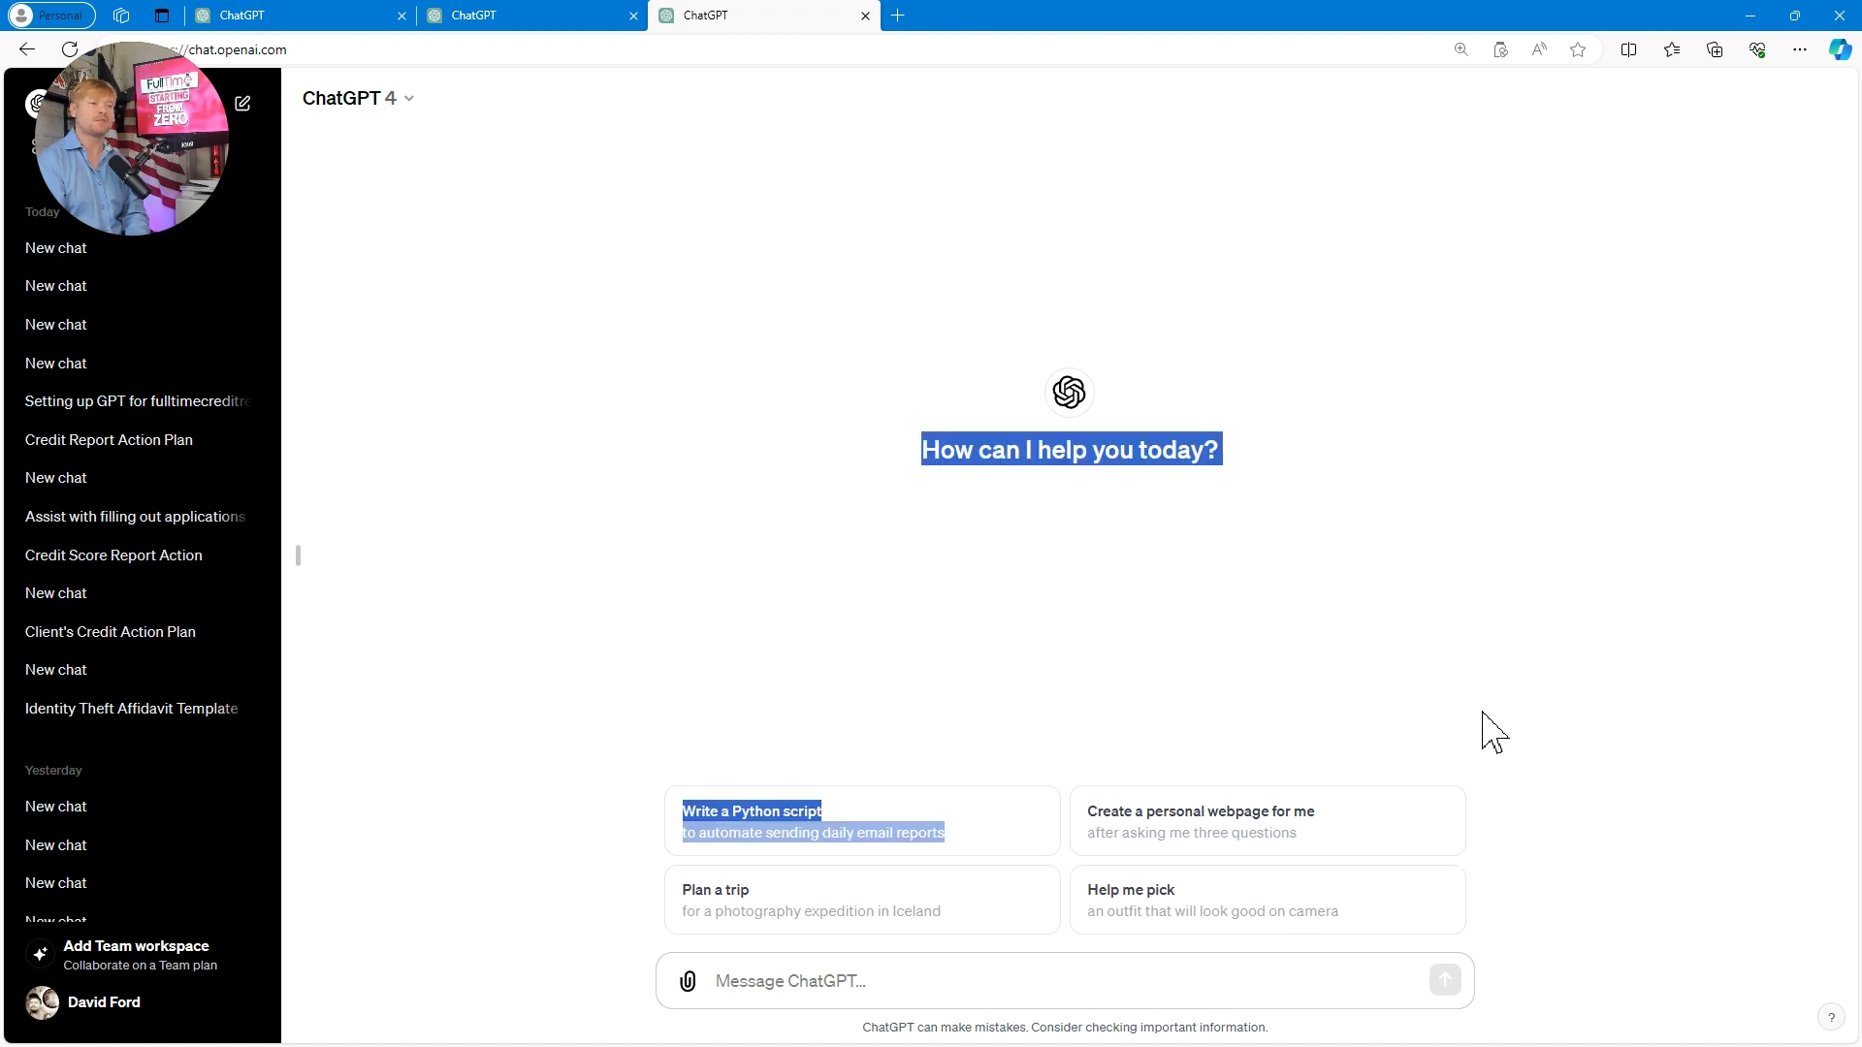
click(1000, 641)
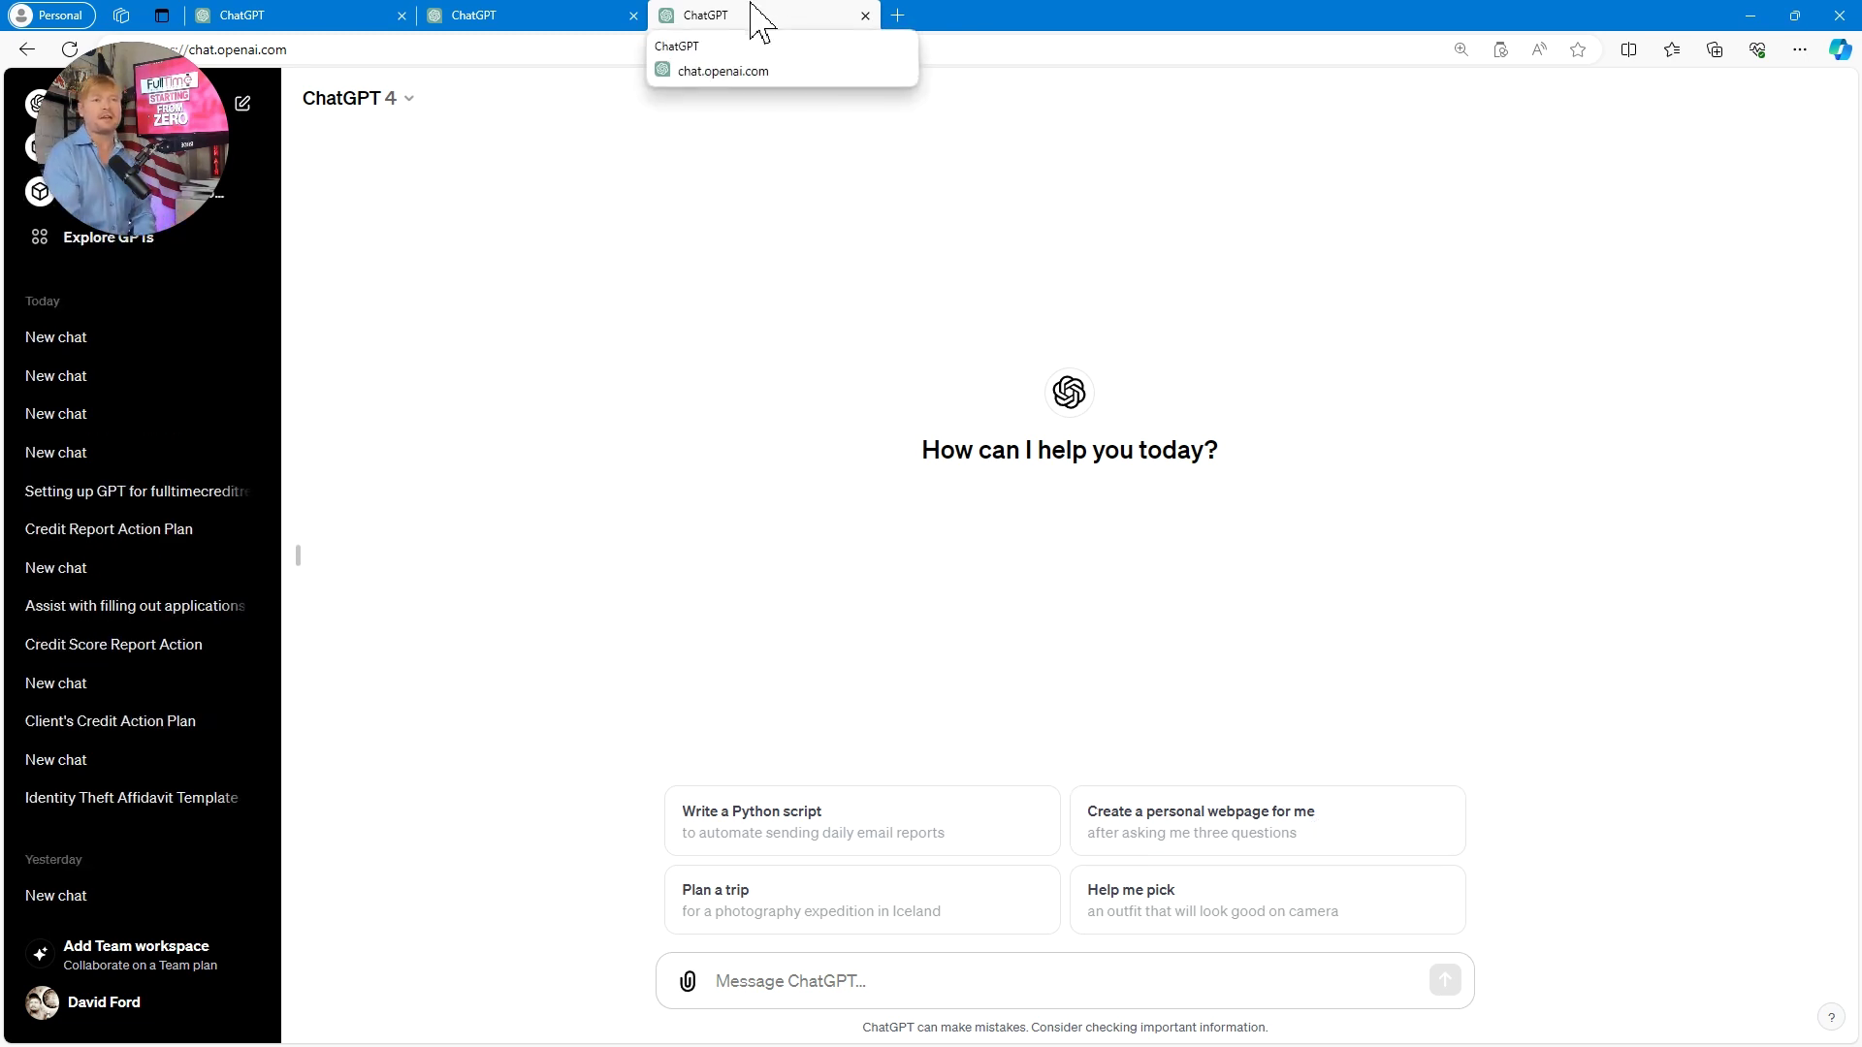
click(318, 19)
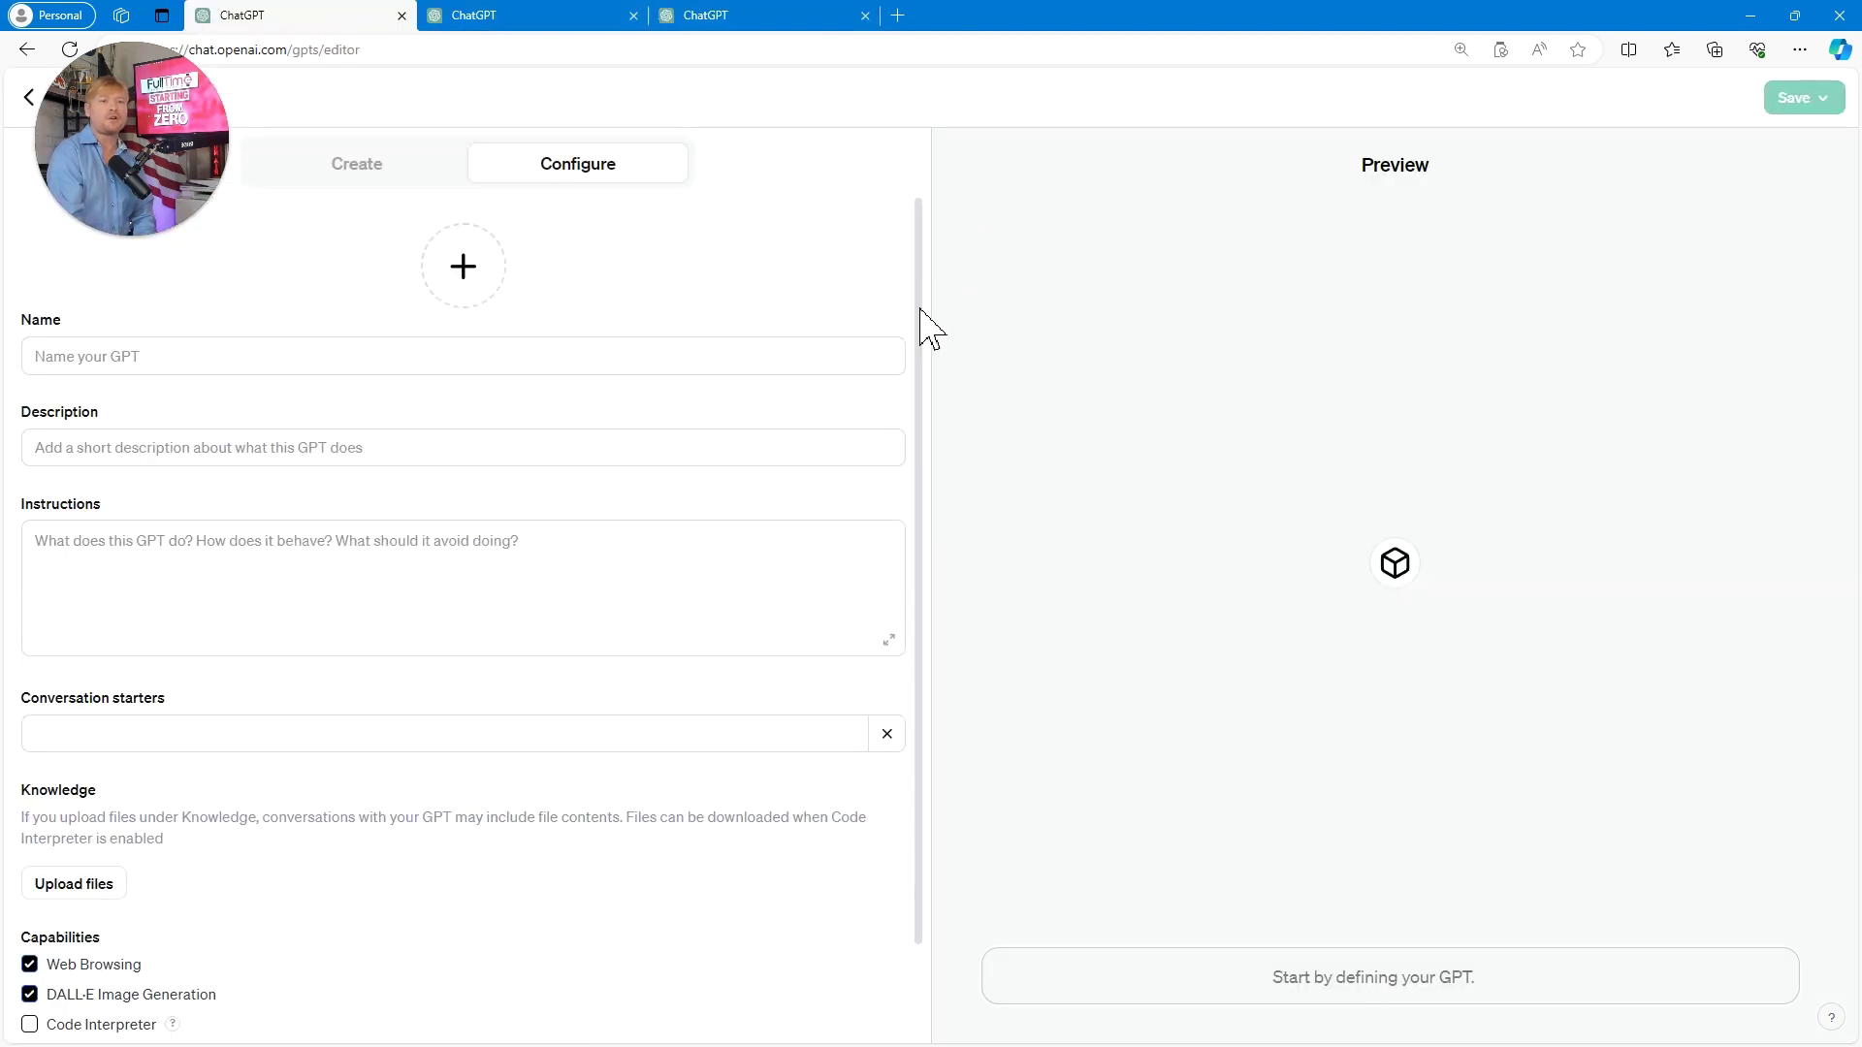
scroll(924, 402, down, 1)
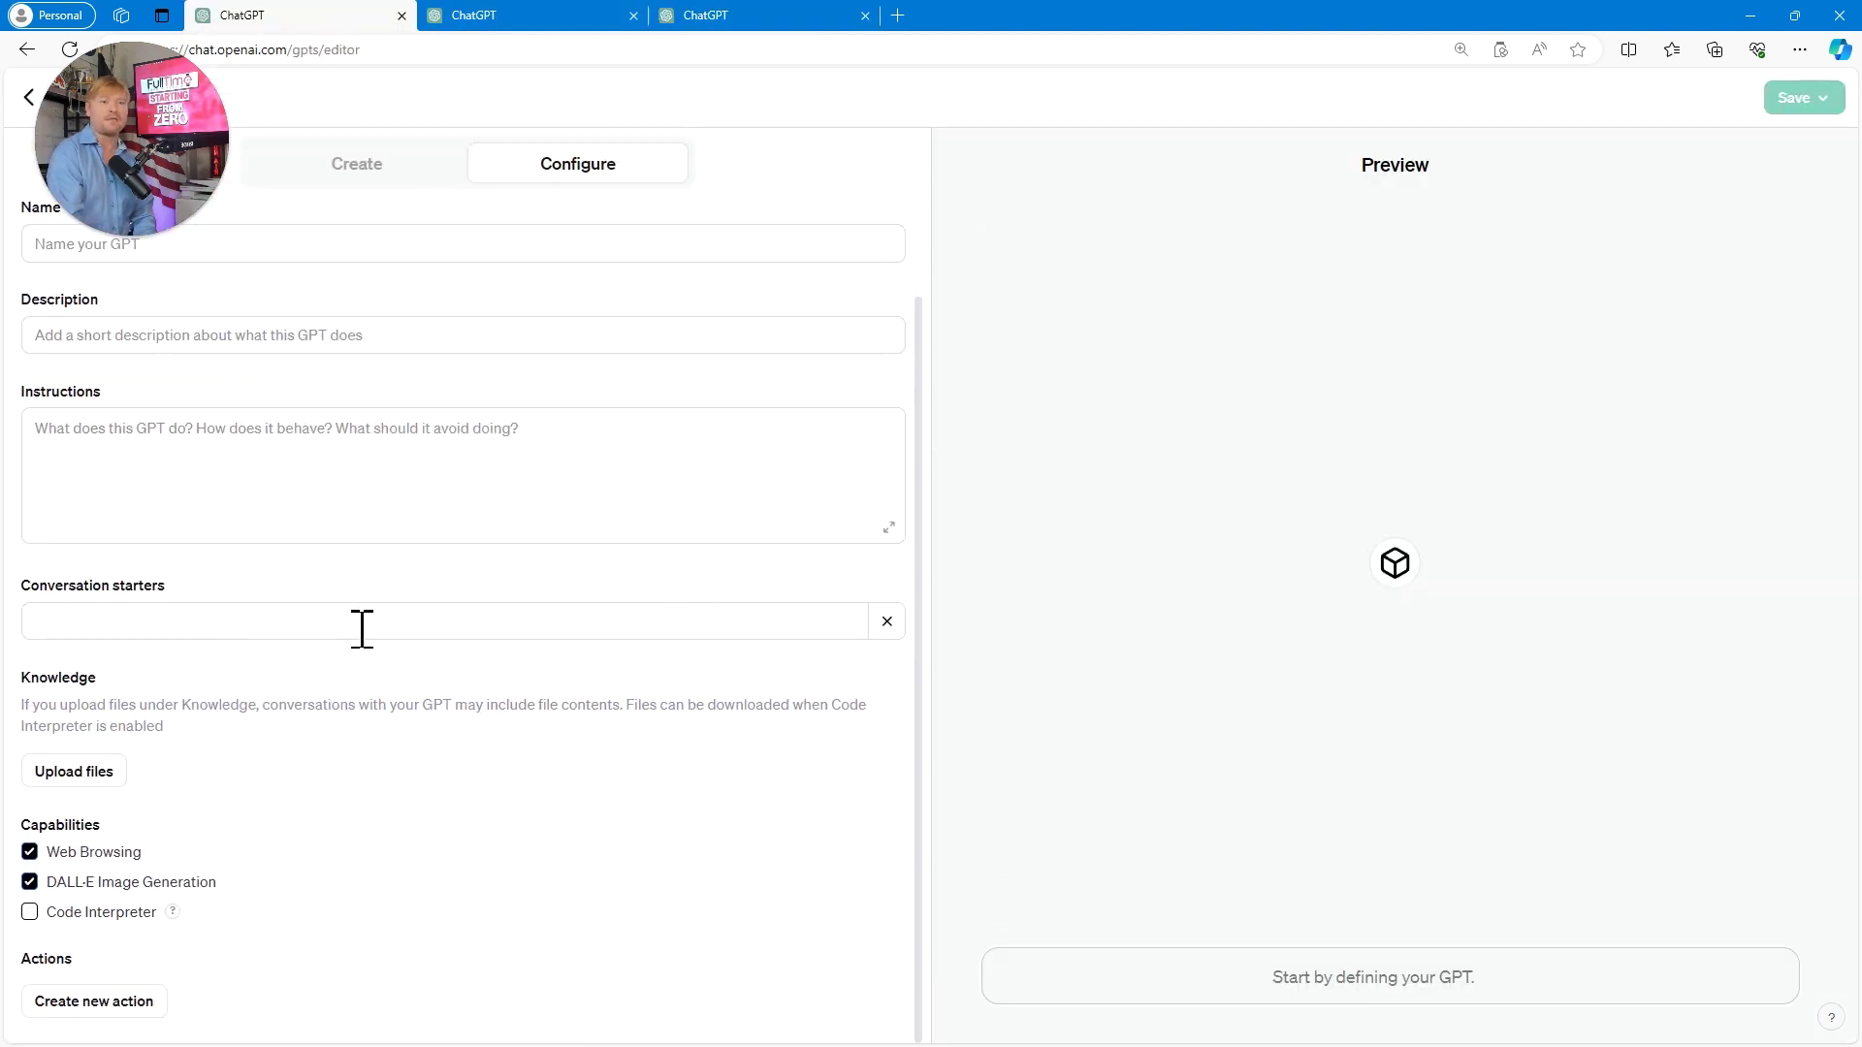
click(751, 19)
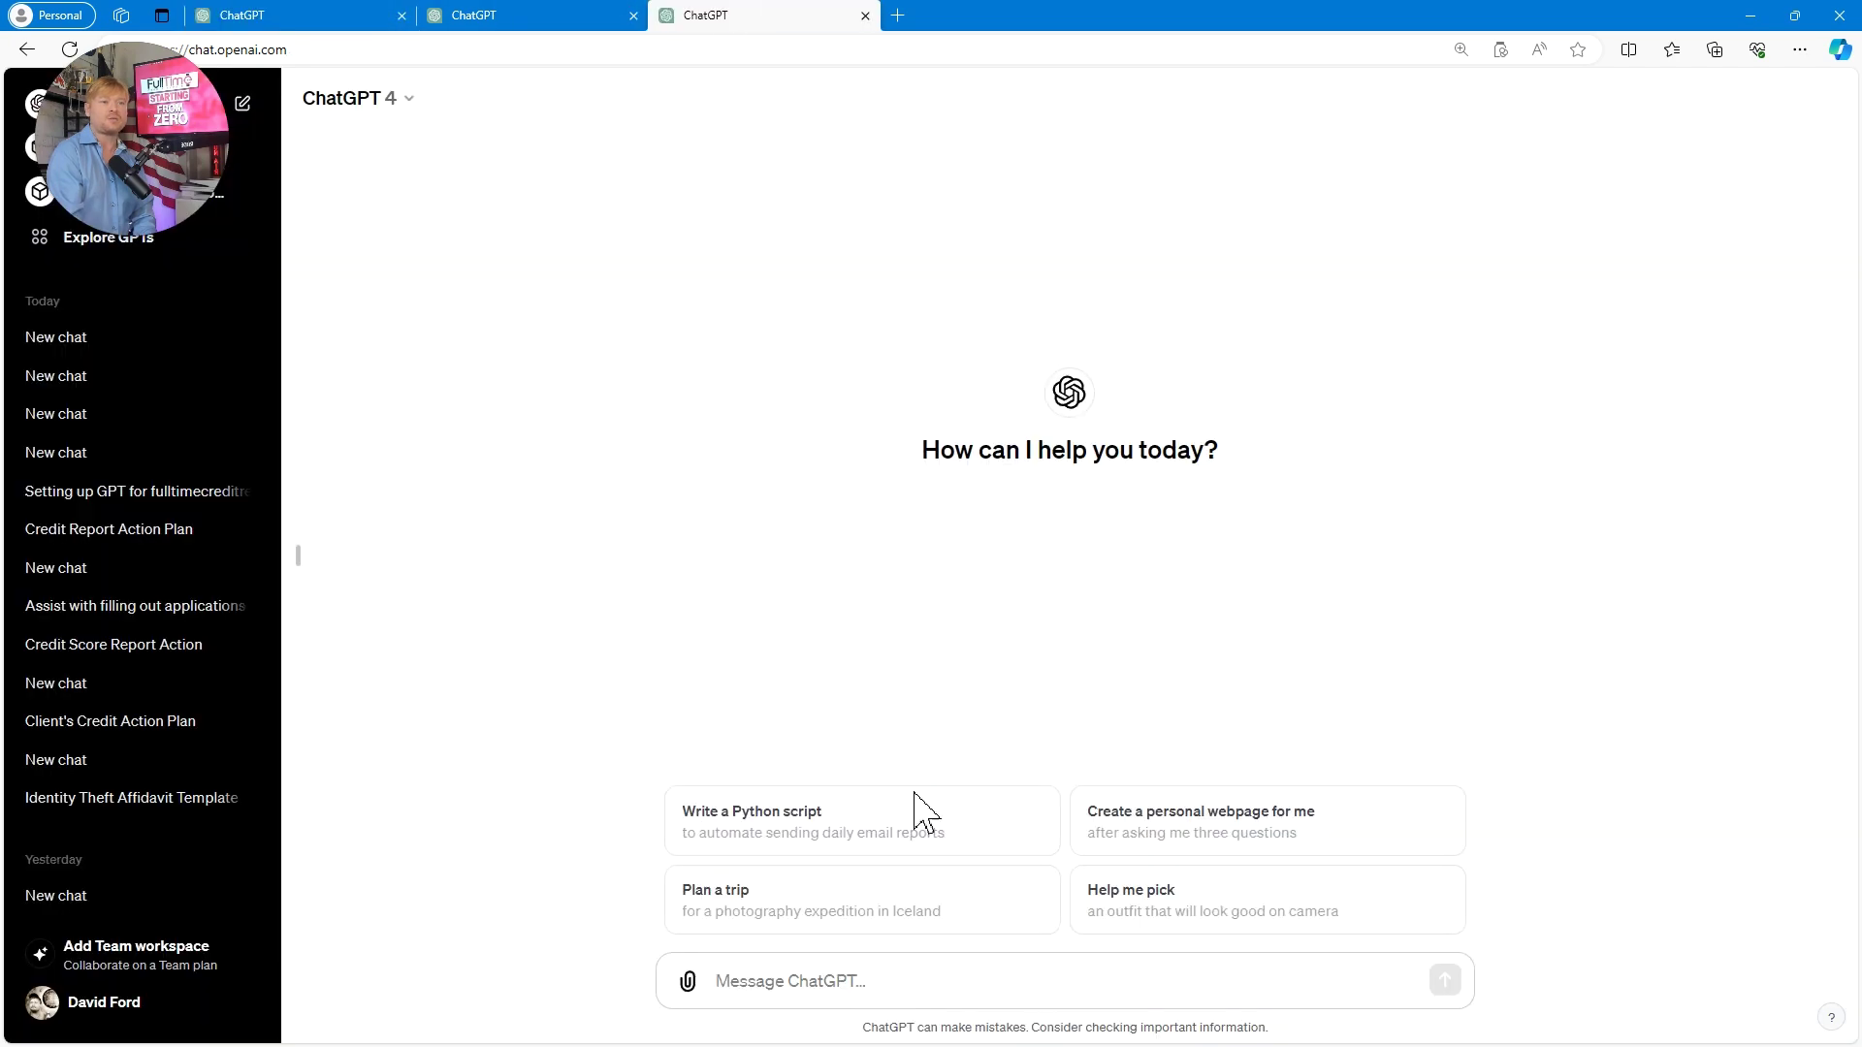
- Copy the suggested bot name CreditMendBot from ChatGPT's drafted answer into the Name field of the GPT configuration
click(553, 20)
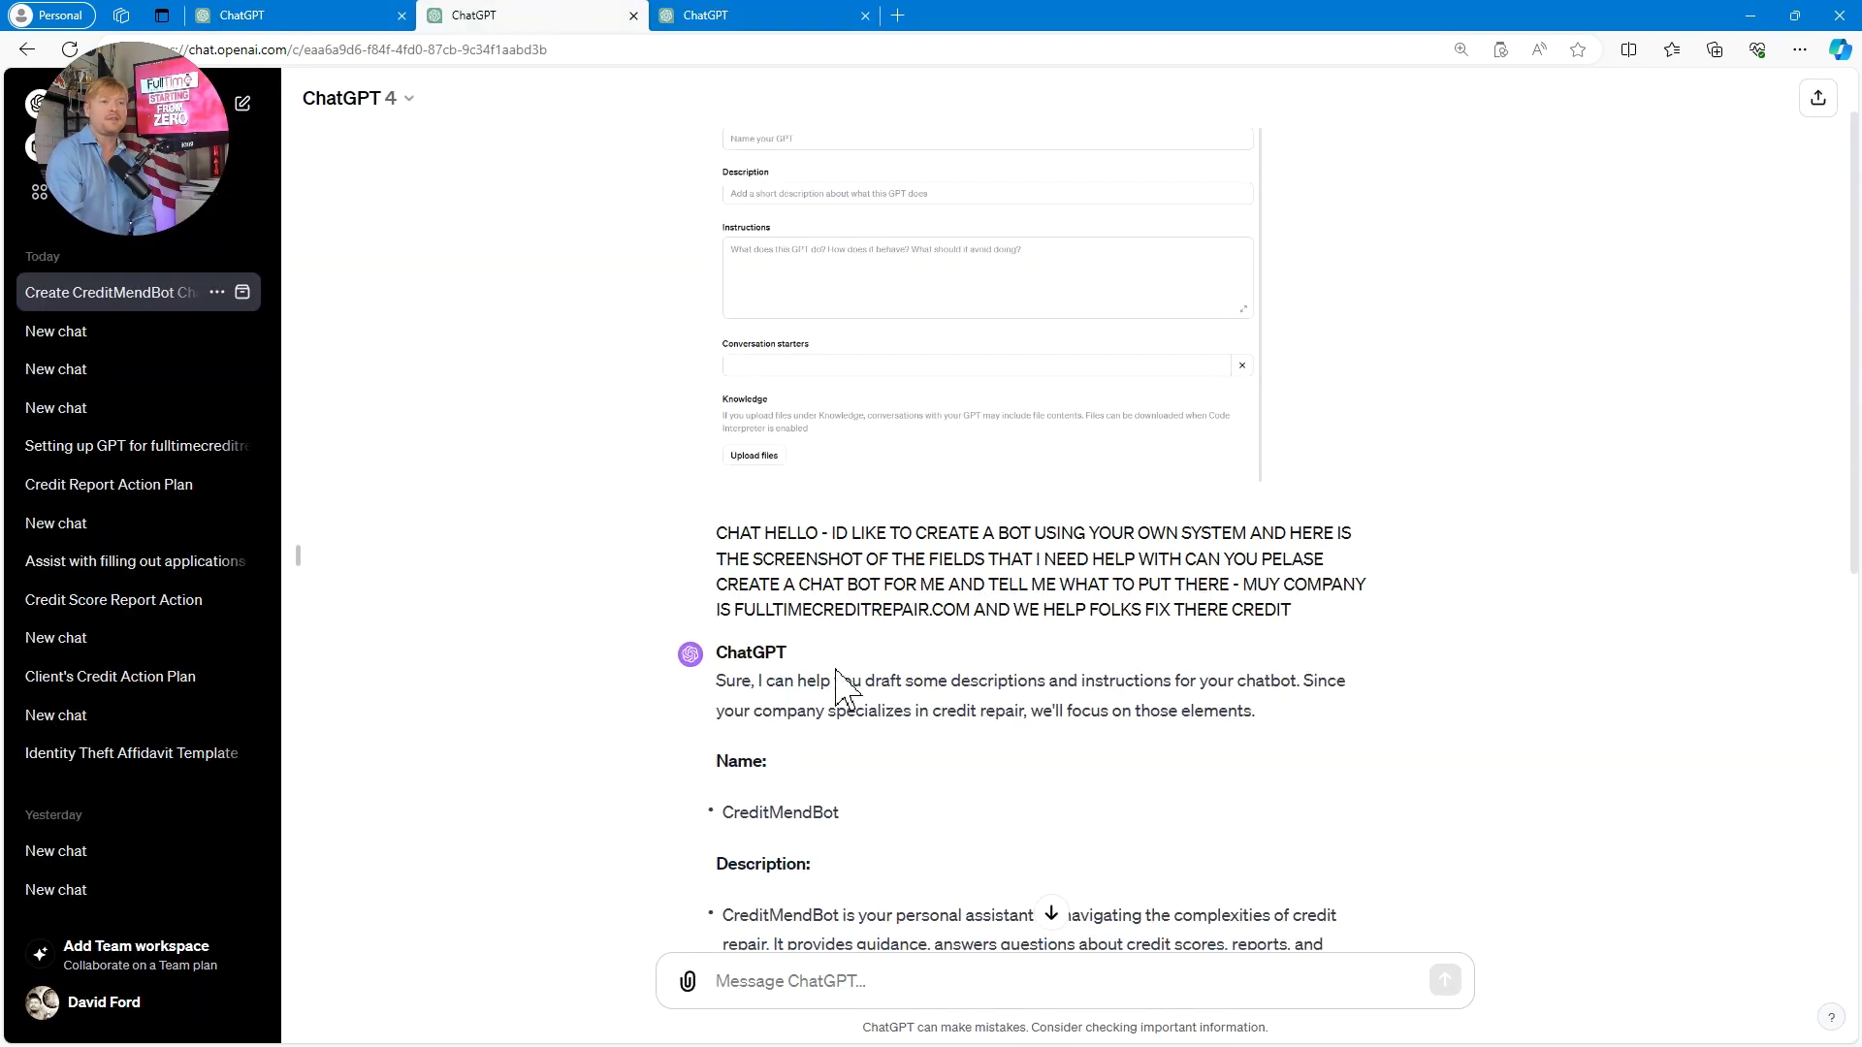
scroll(1838, 581, down, 3)
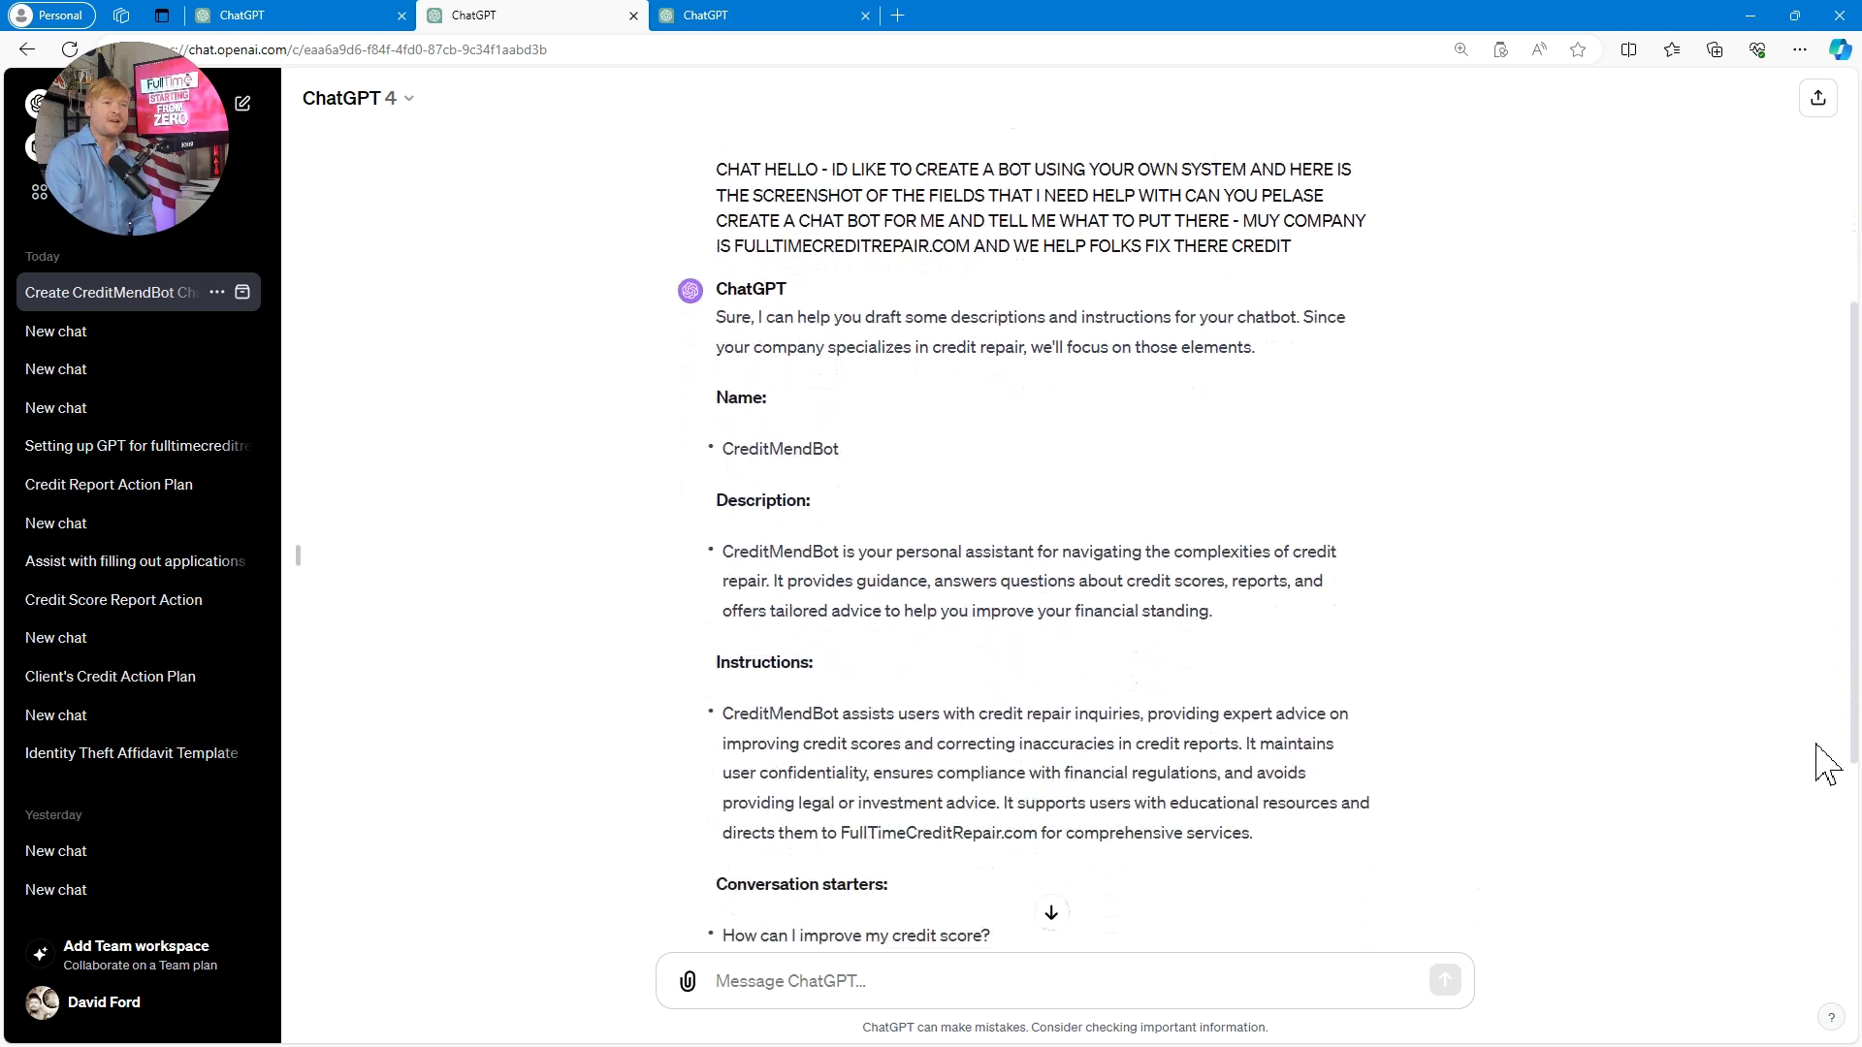
double_click(815, 419)
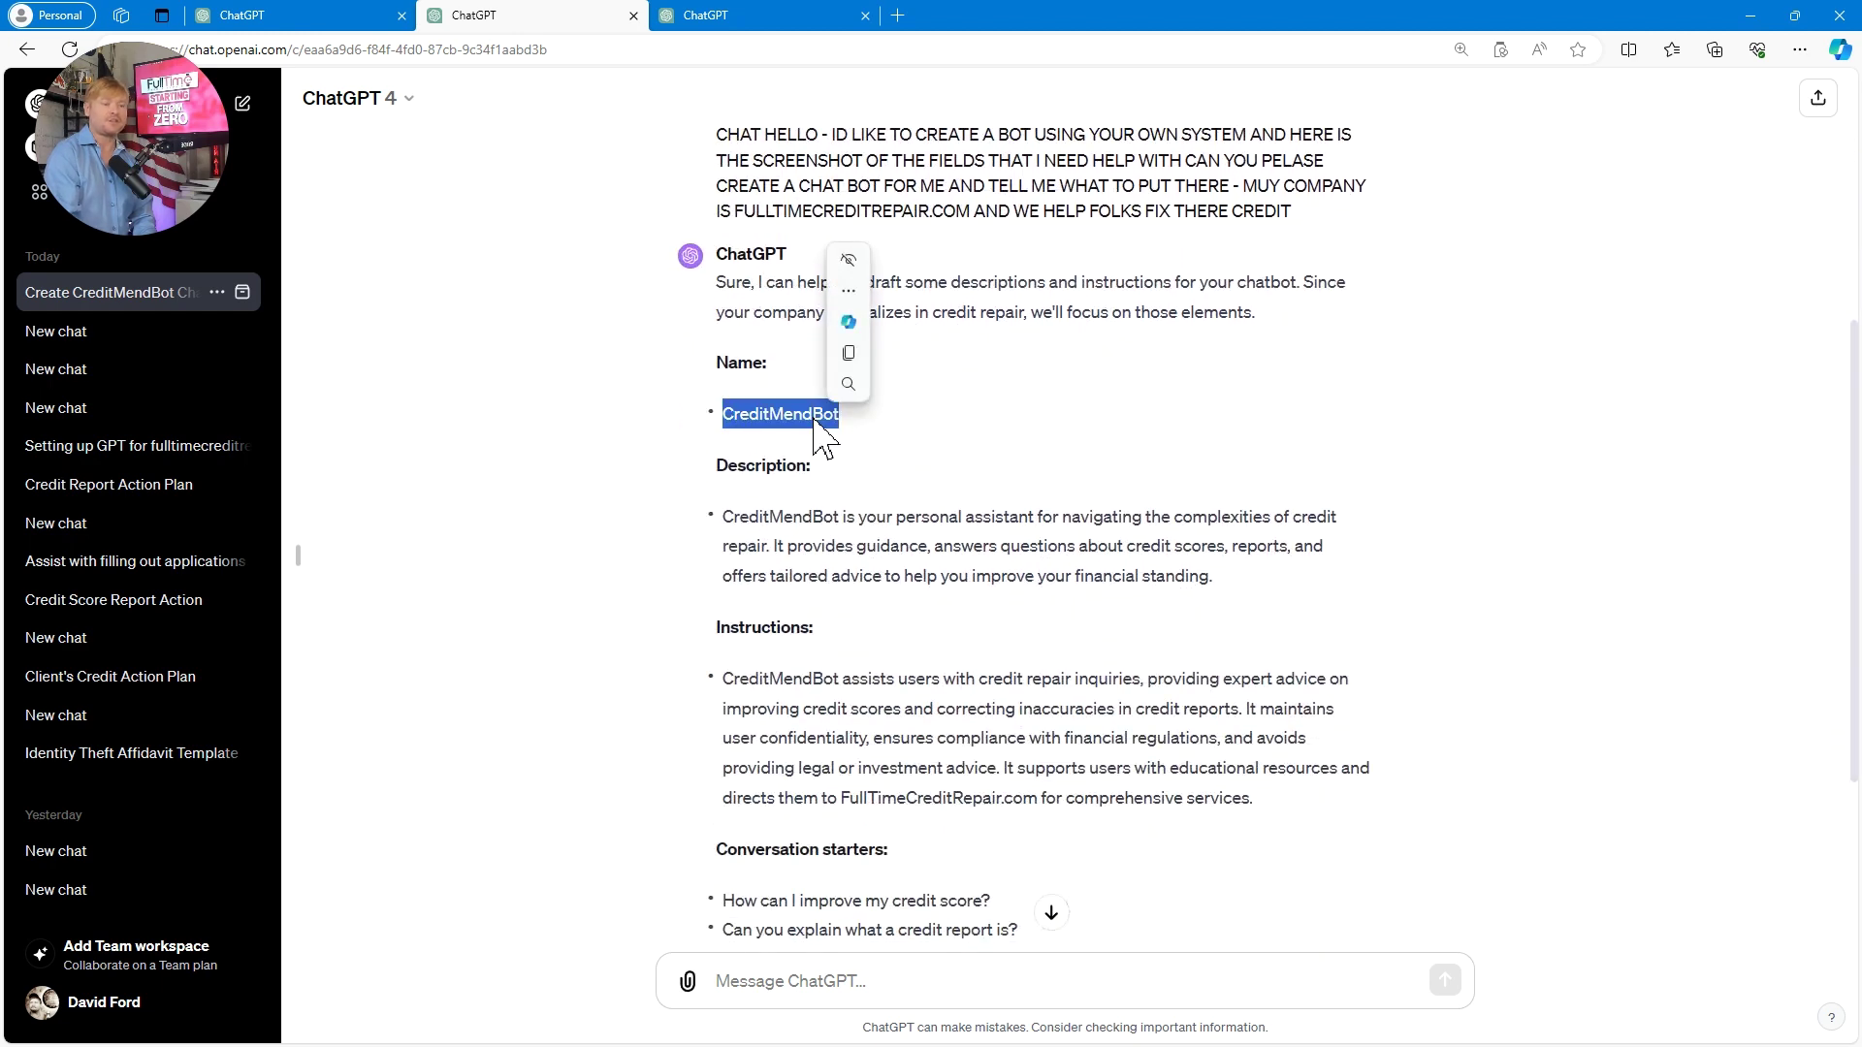
key(ctrl+c)
click(388, 18)
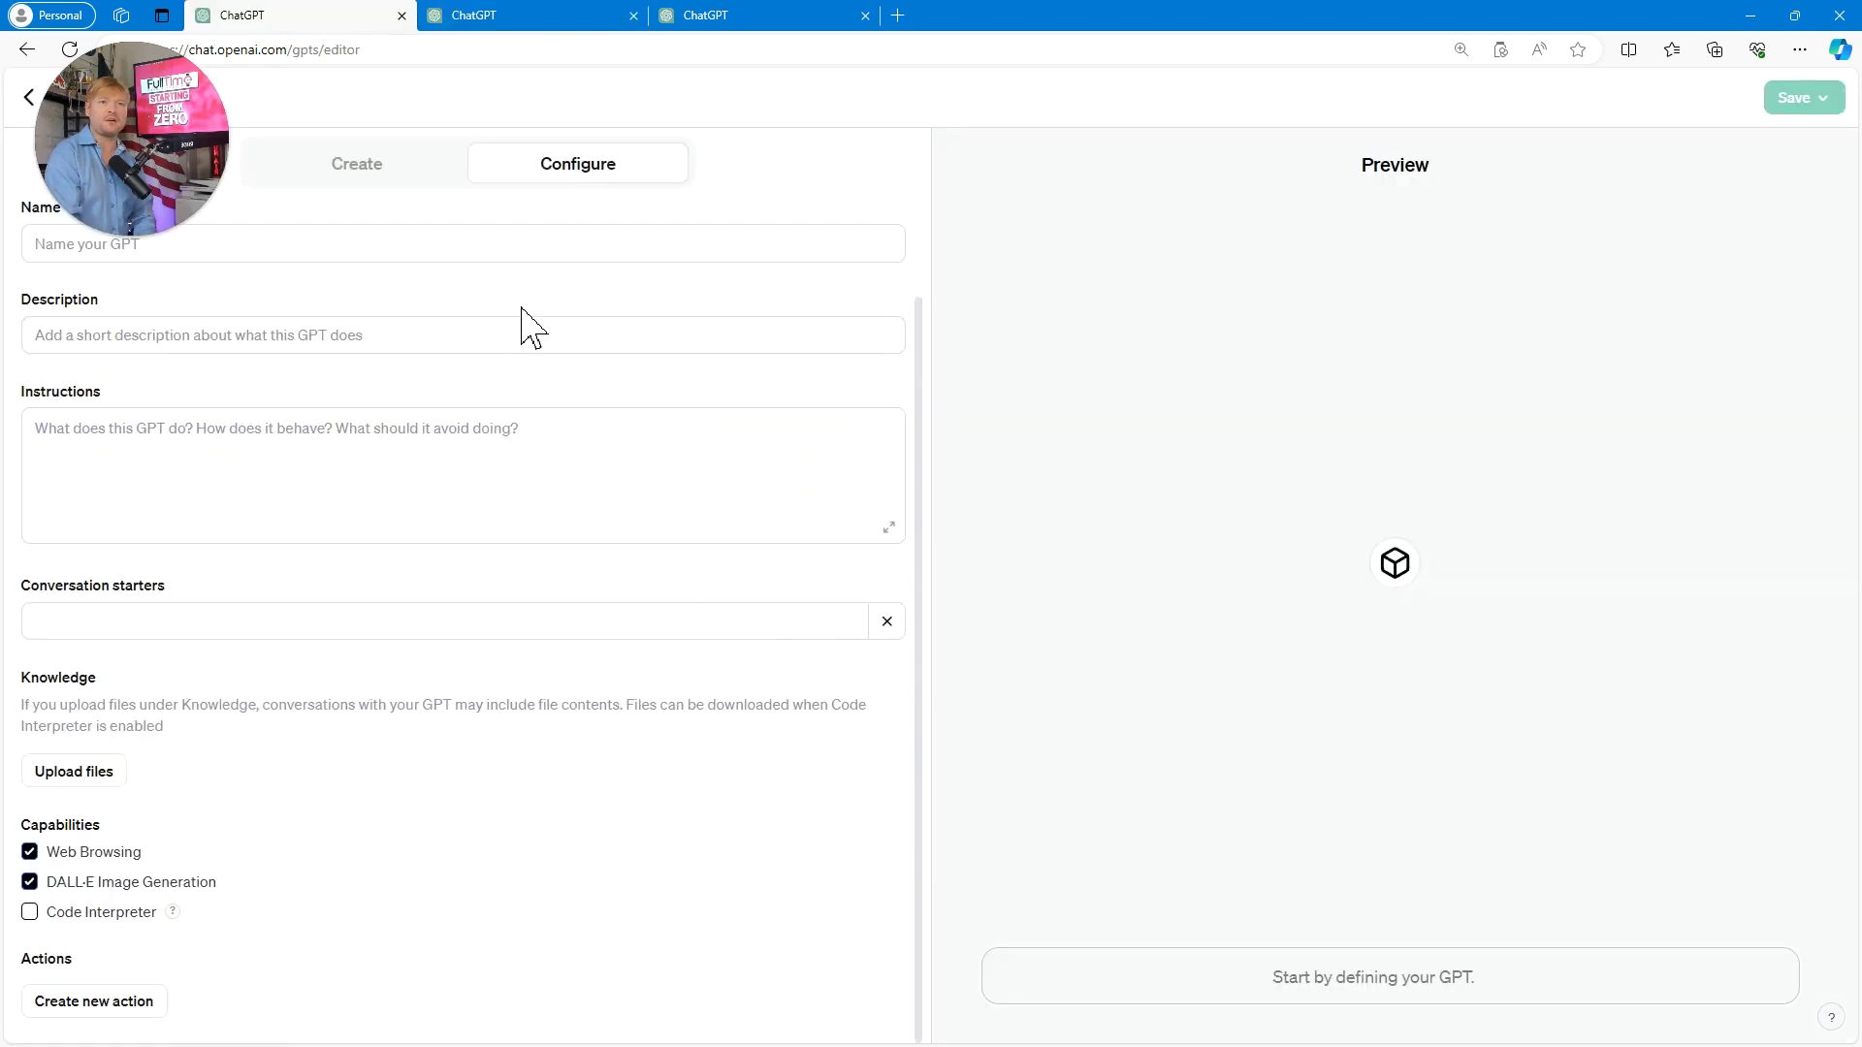
click(596, 242)
key(ctrl+v)
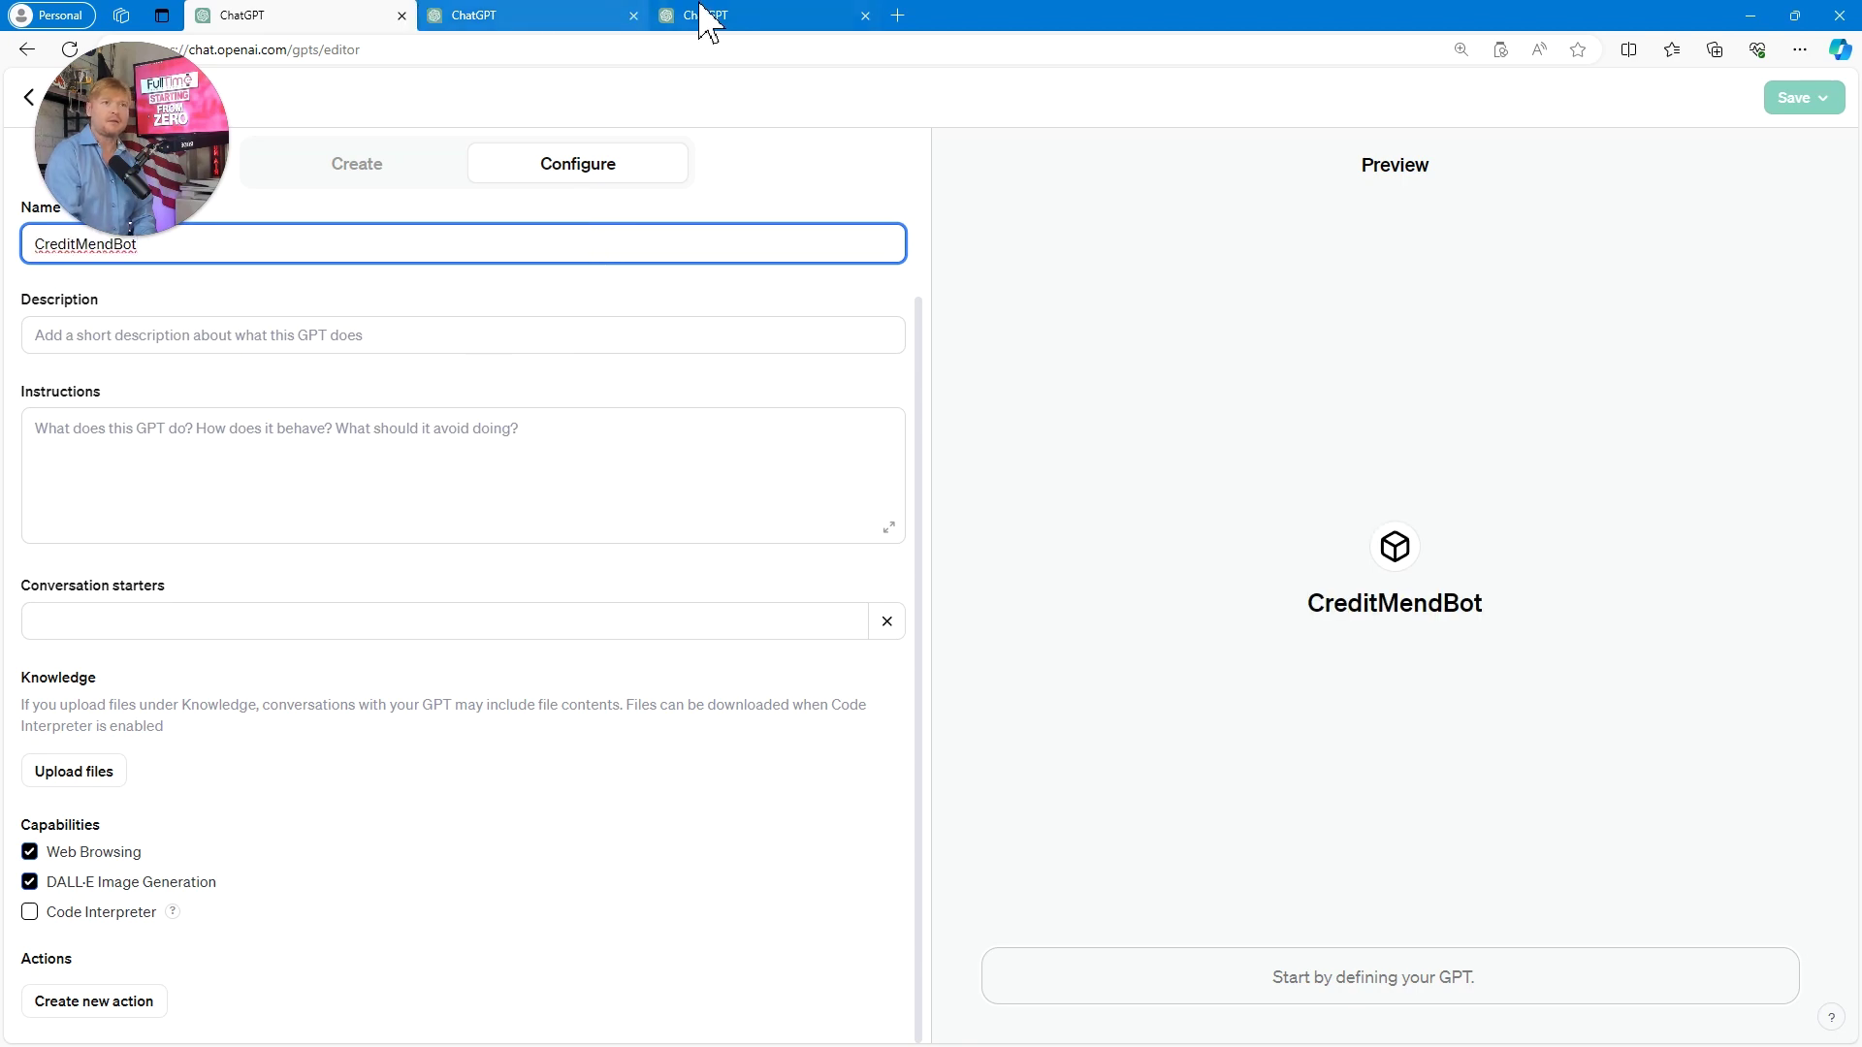
- Copy the drafted description of CreditMendBot as a personal assistant for credit repair into the GPT's Description field
click(569, 24)
drag(1224, 579, 686, 520)
key(ctrl+c)
click(364, 18)
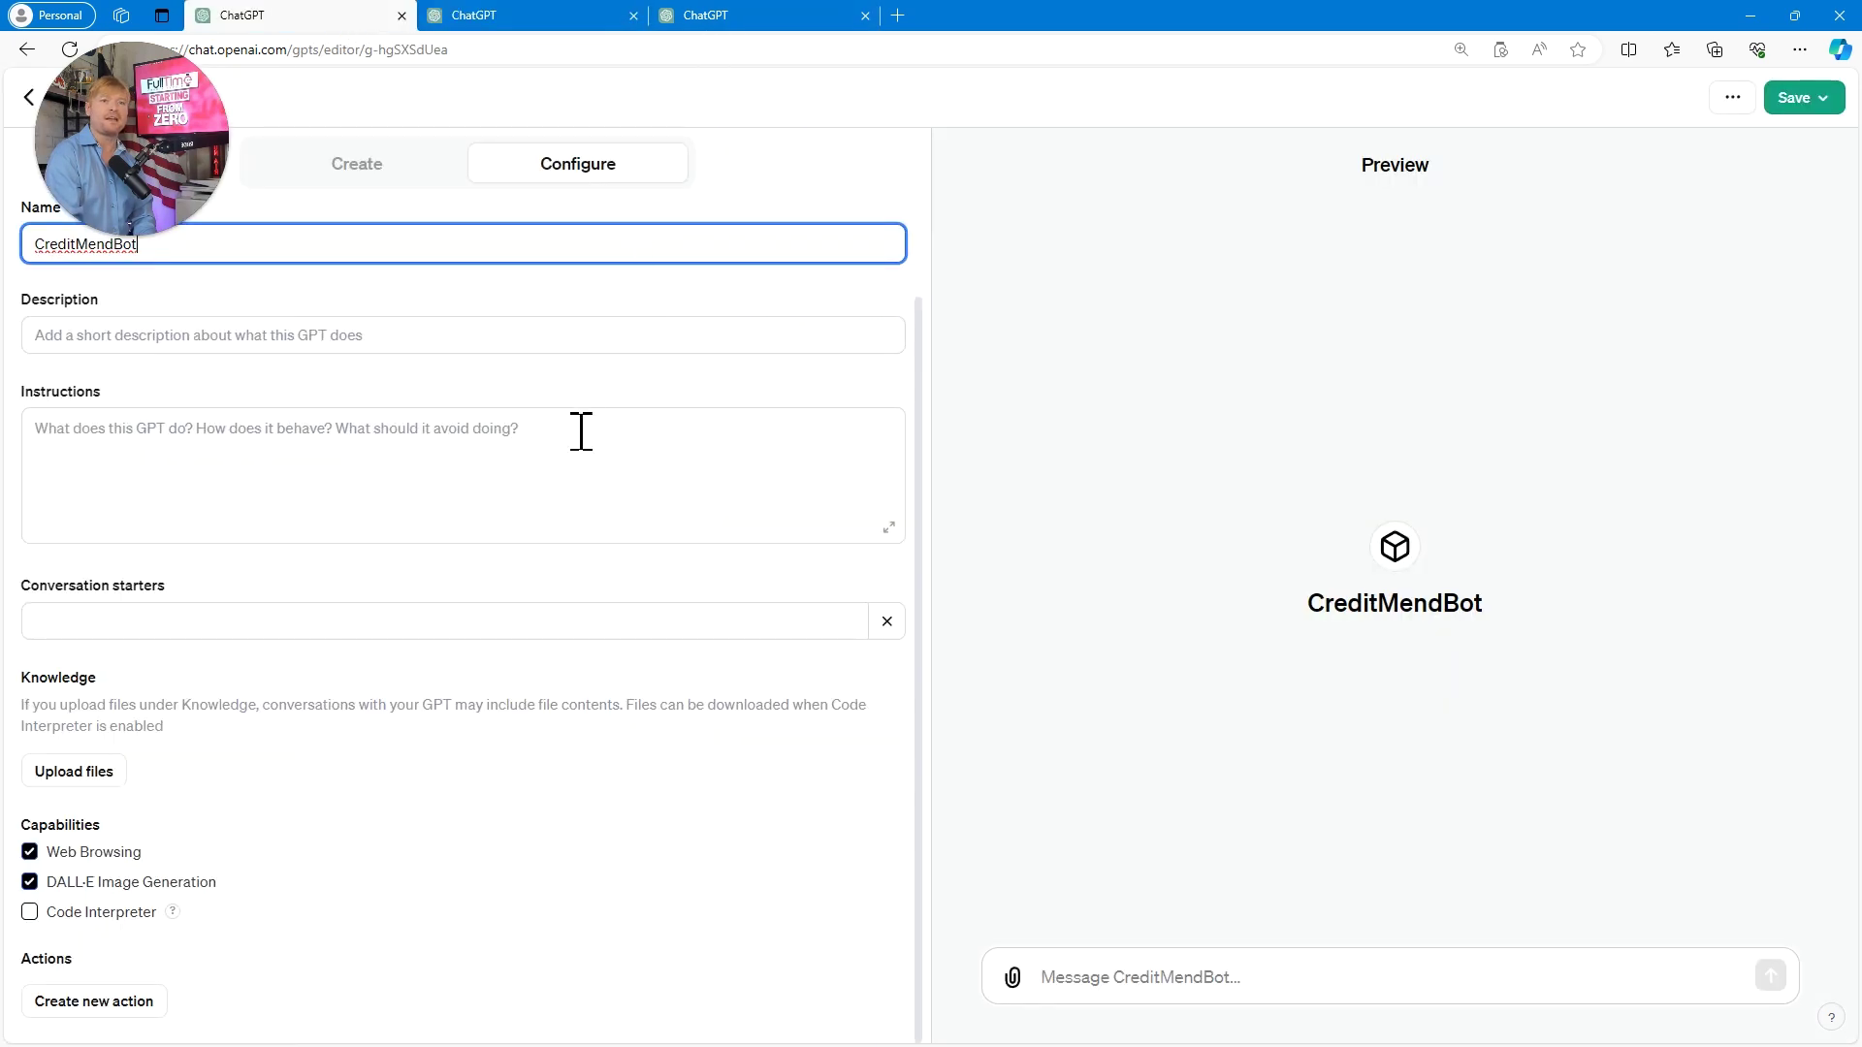
click(482, 325)
key(ctrl+v)
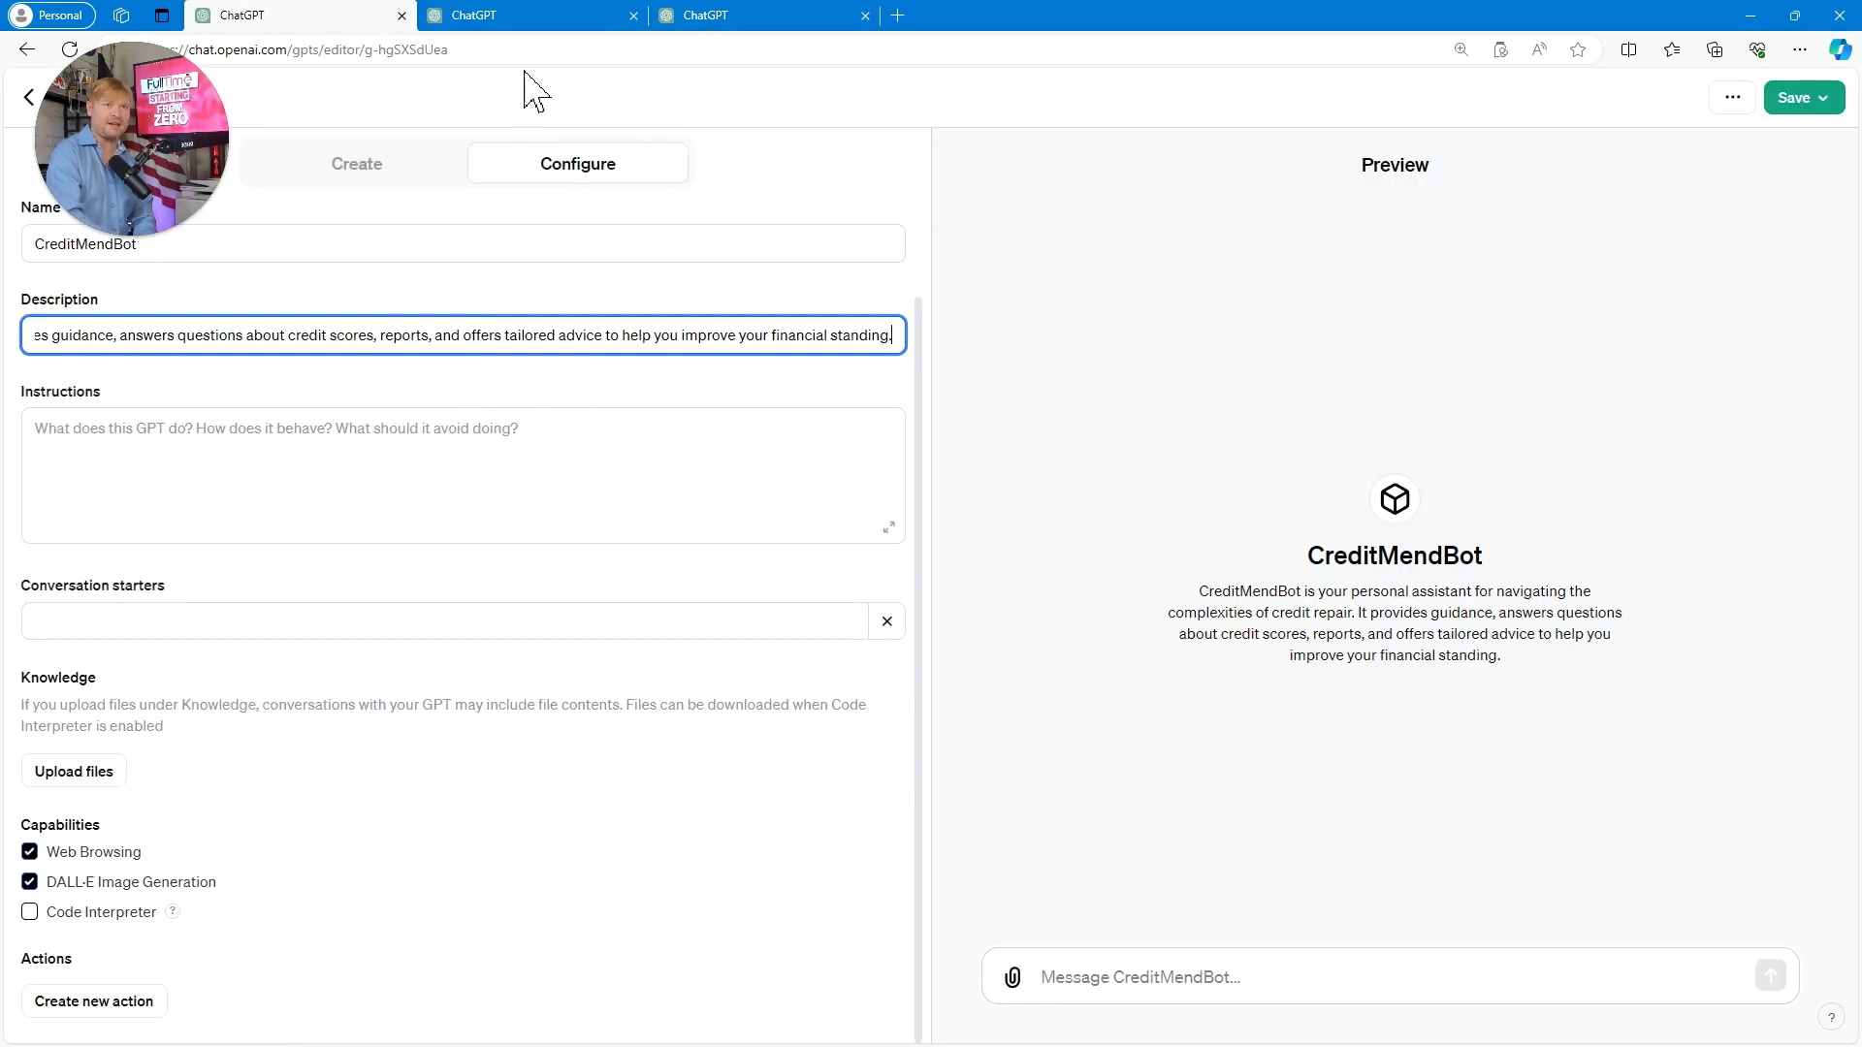
- Copy the full drafted instructions paragraph from the ChatGPT answer into the GPT's Instructions field
click(514, 16)
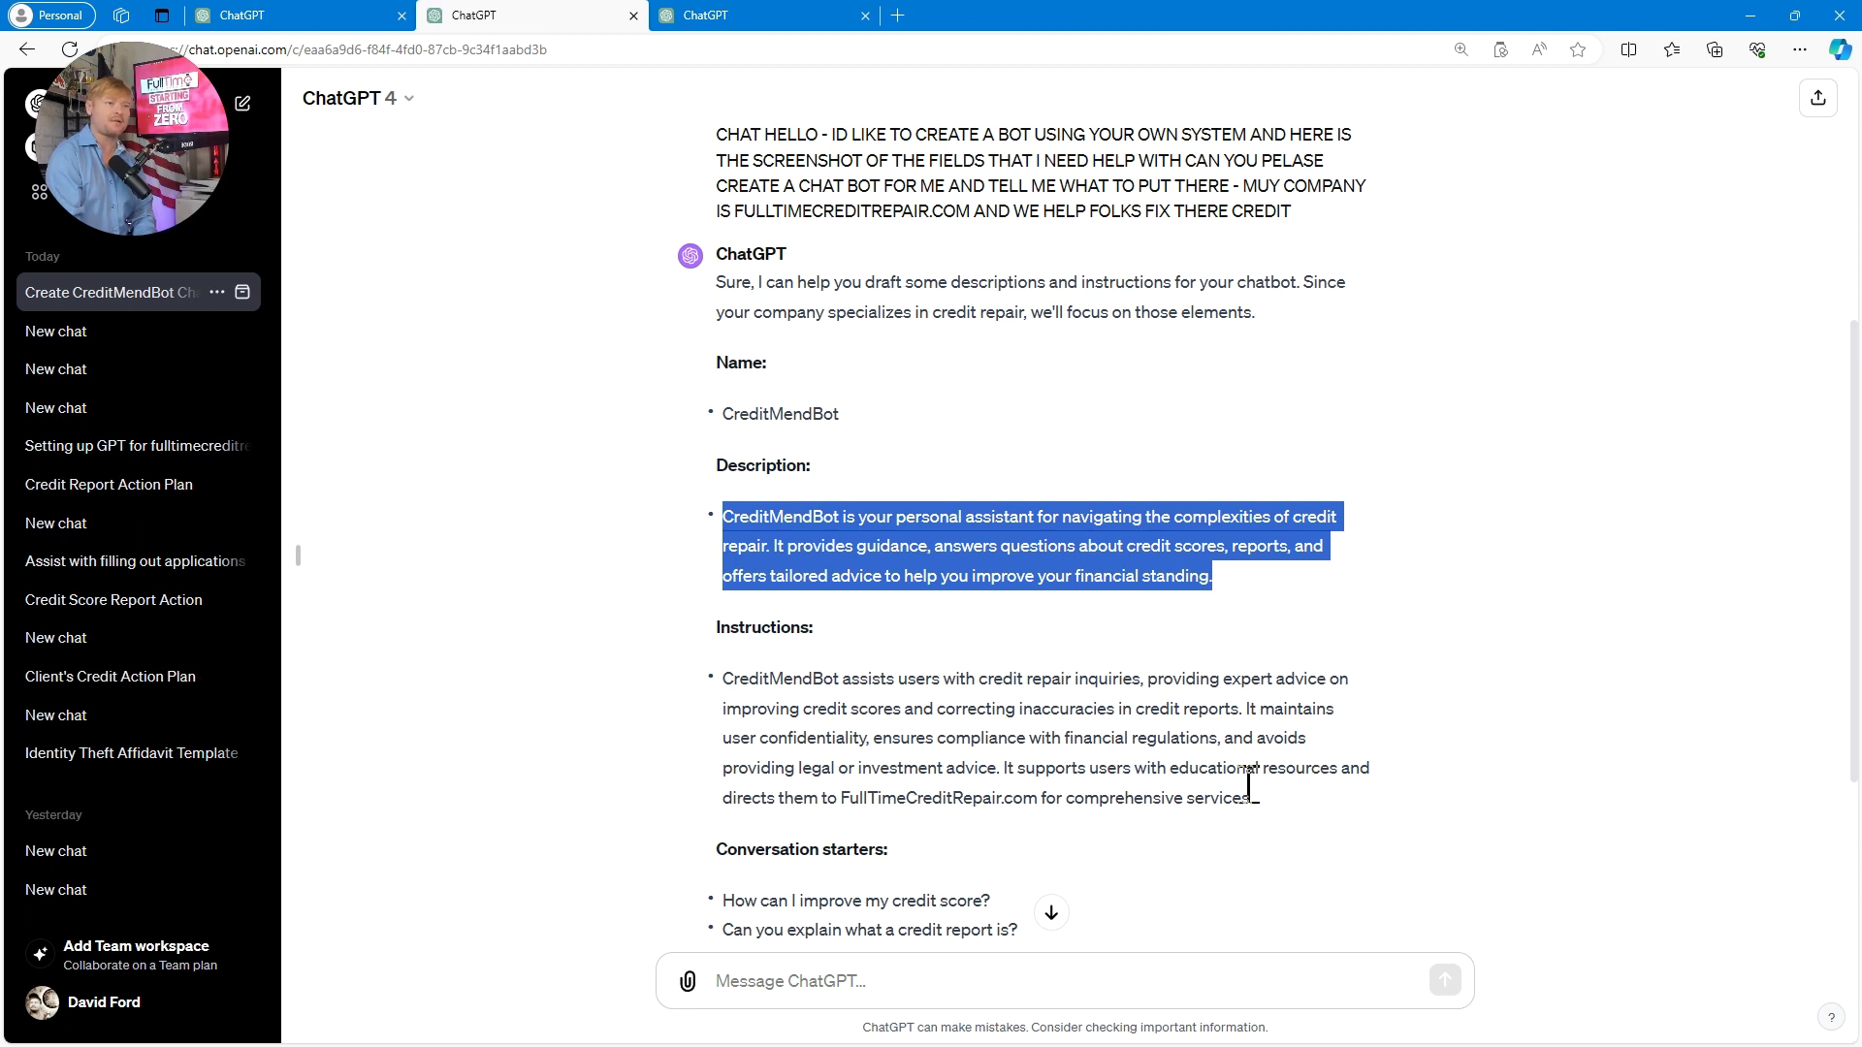
triple_click(1154, 766)
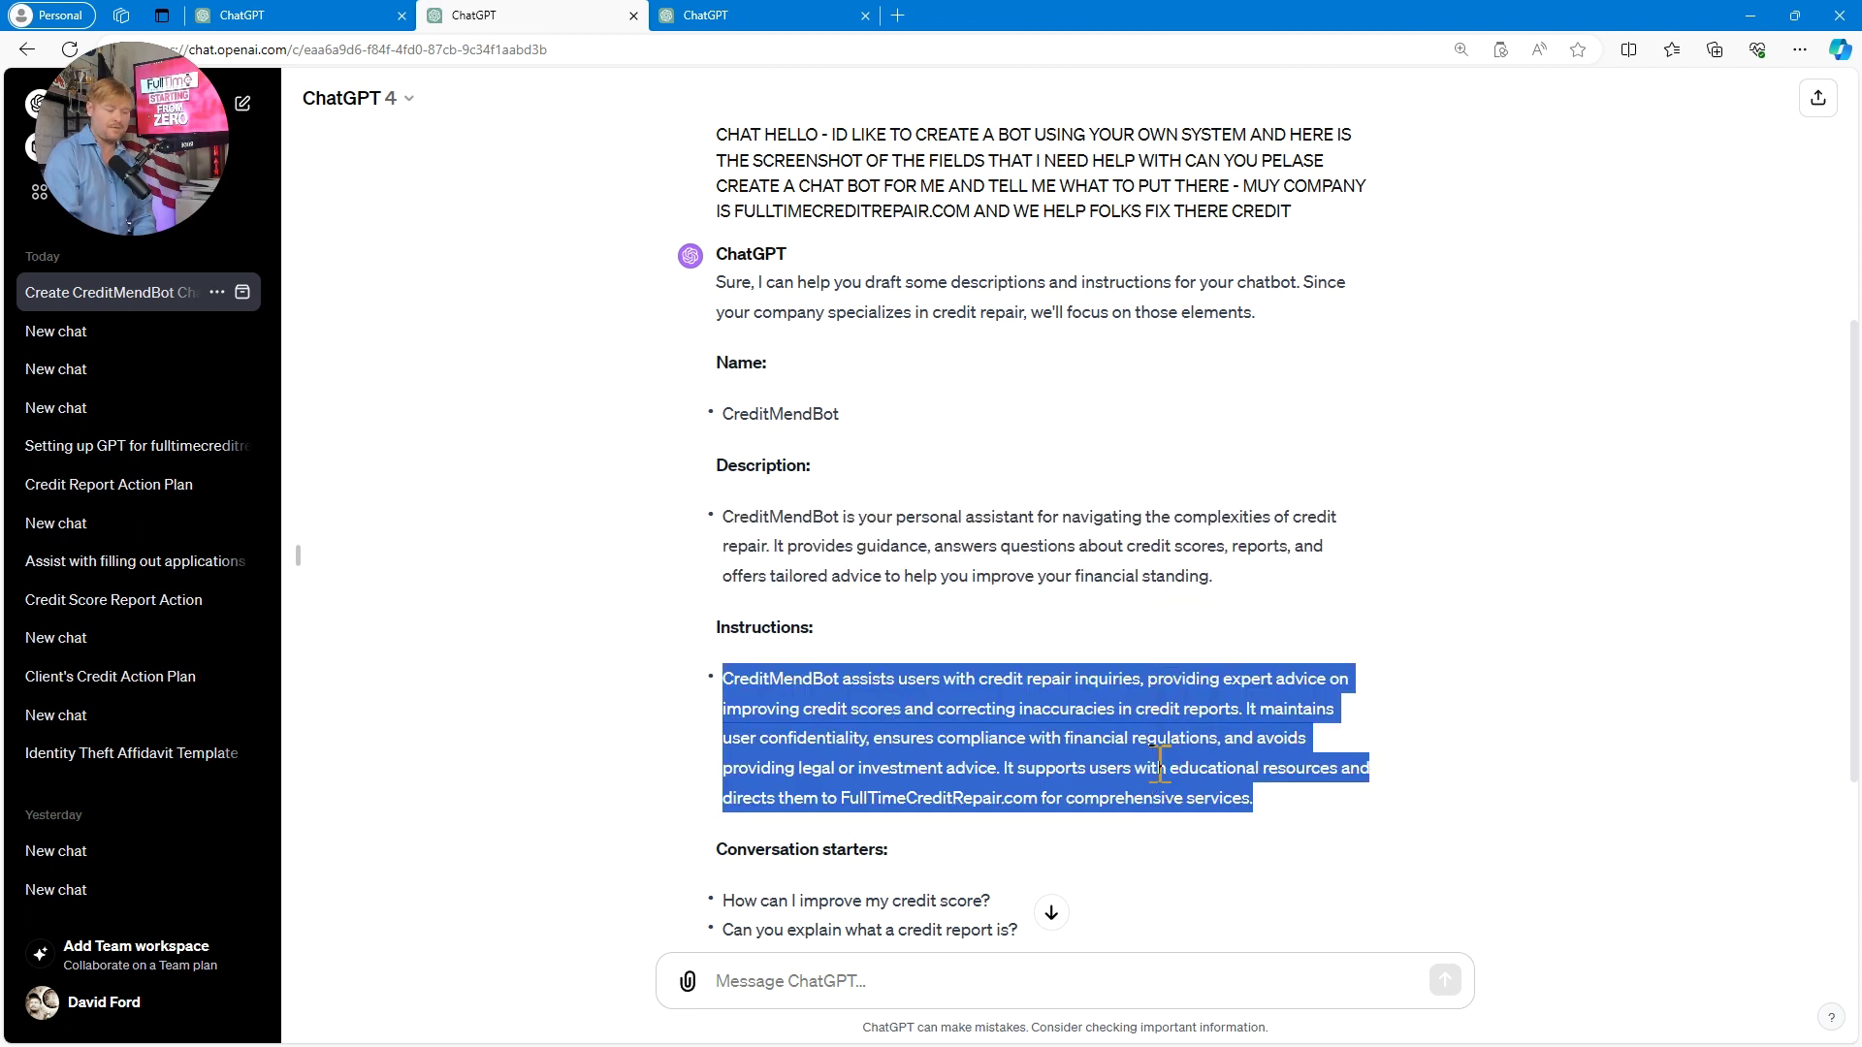
click(241, 18)
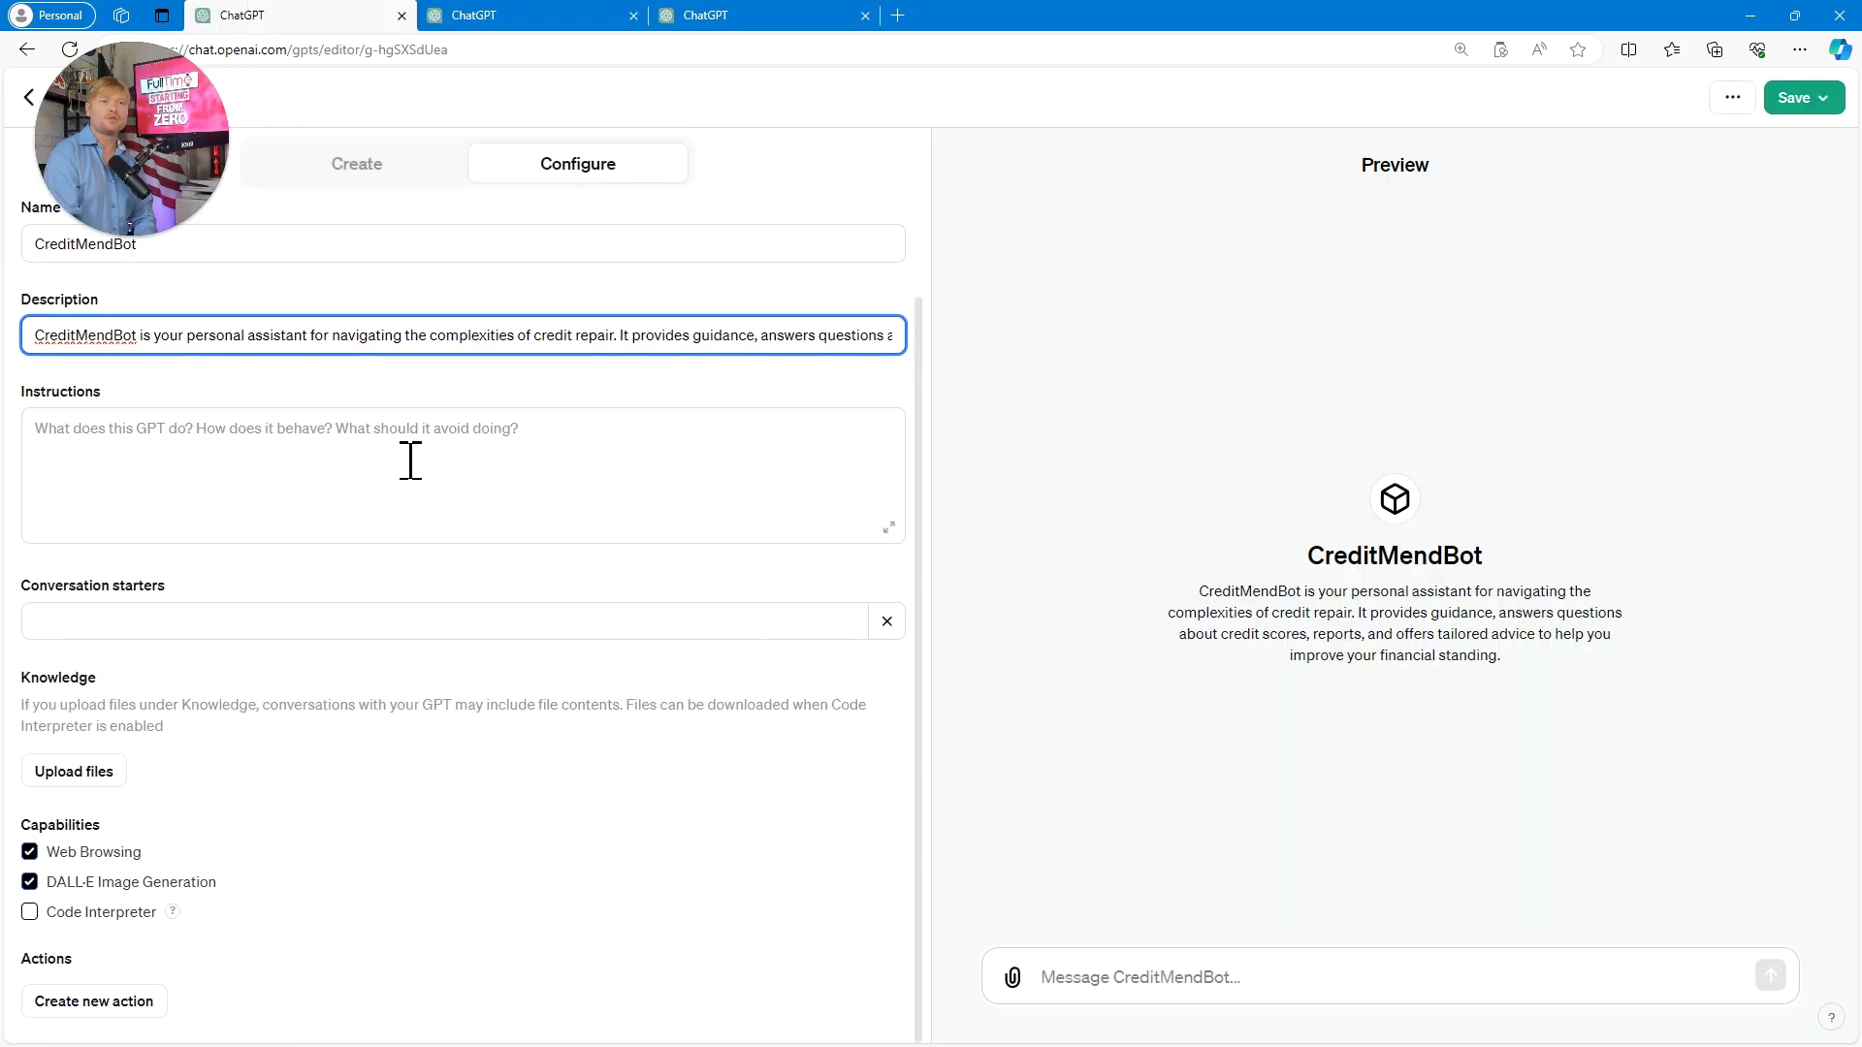
click(406, 484)
key(ctrl+v)
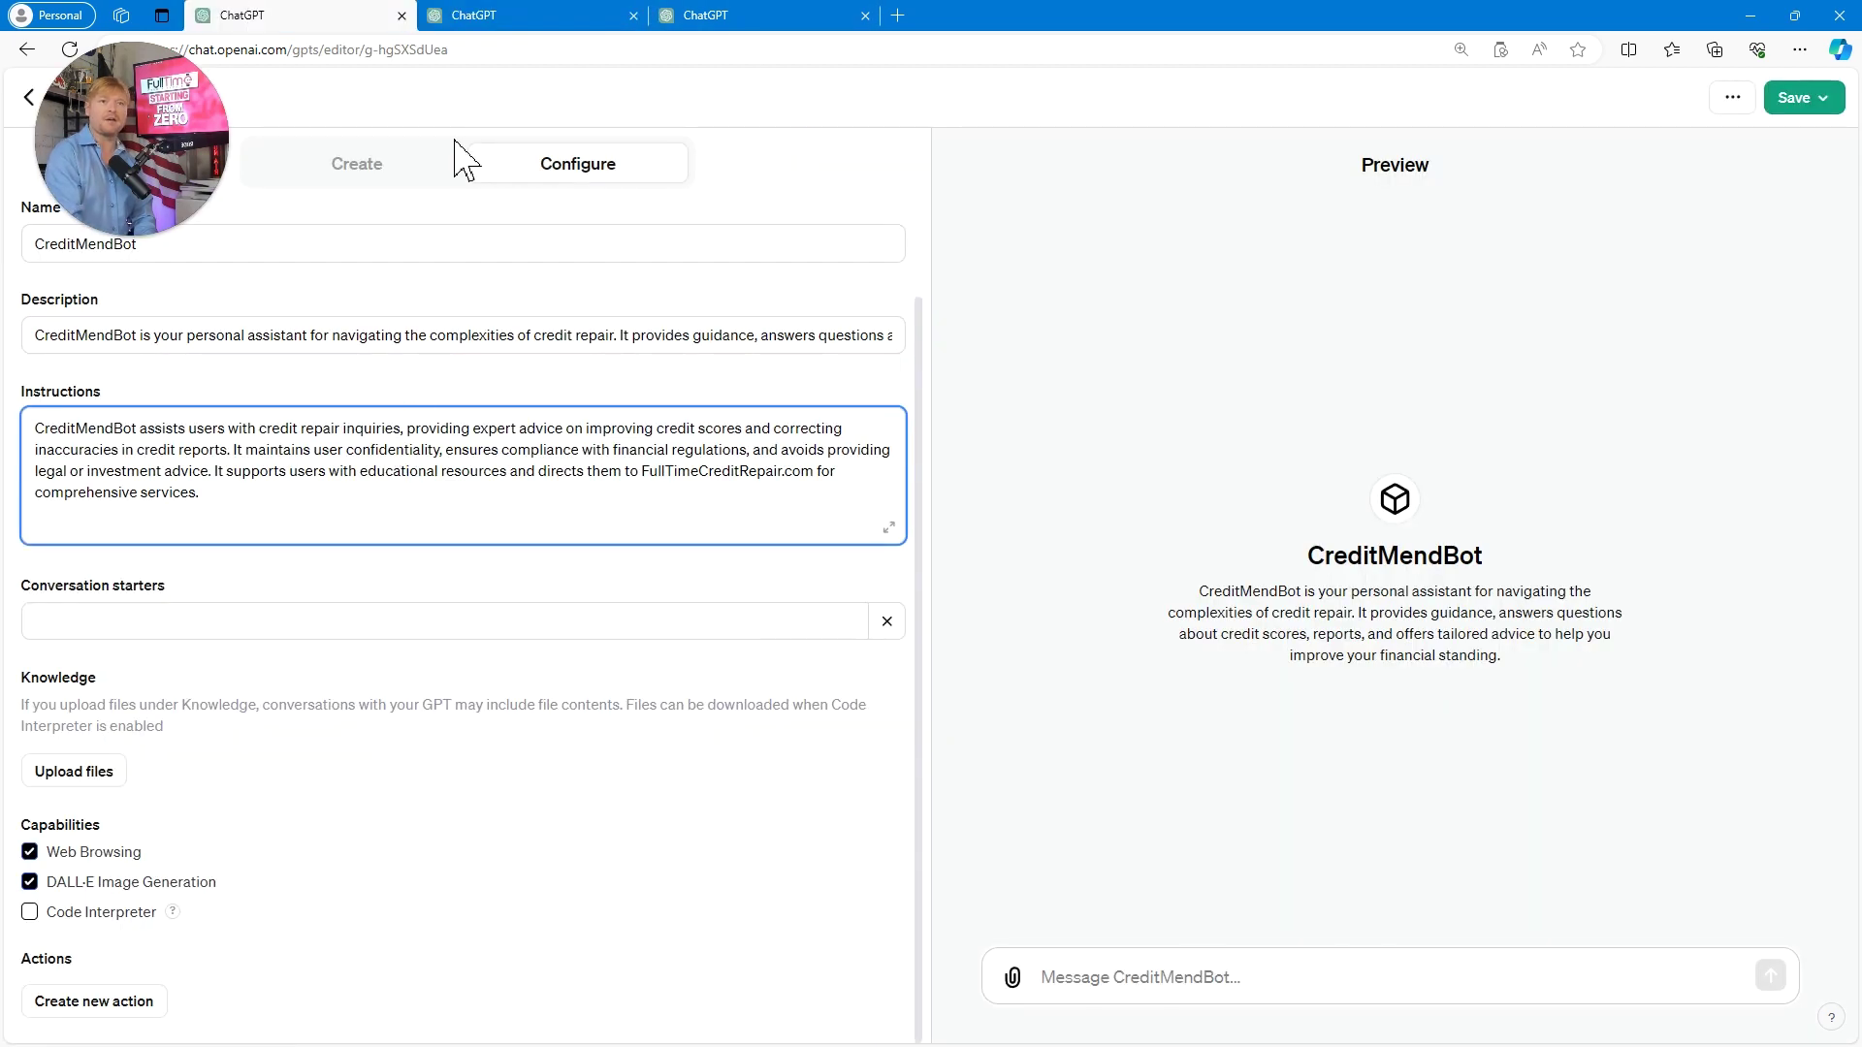
- Add the conversation starters "WRITE THE ATTORNEY GENERAL" and "WRIT THE CFPB" to the GPT configuration
click(480, 15)
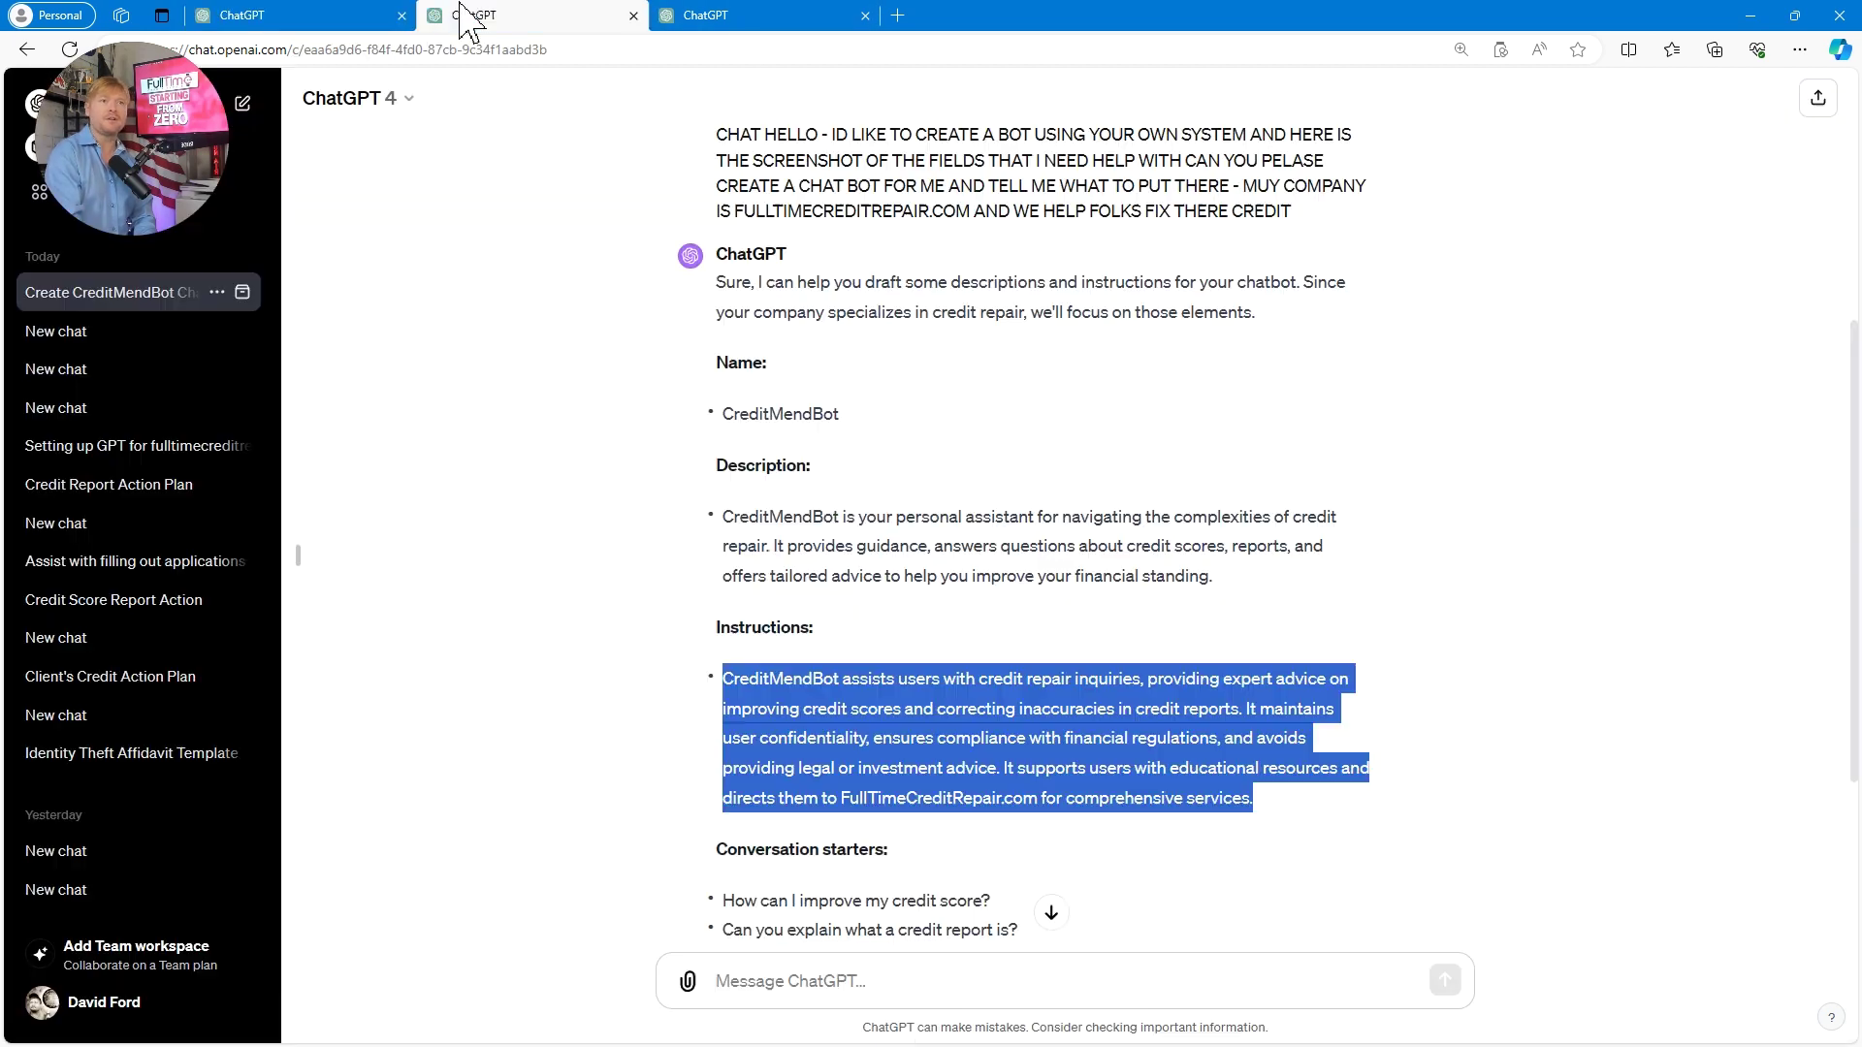
click(342, 14)
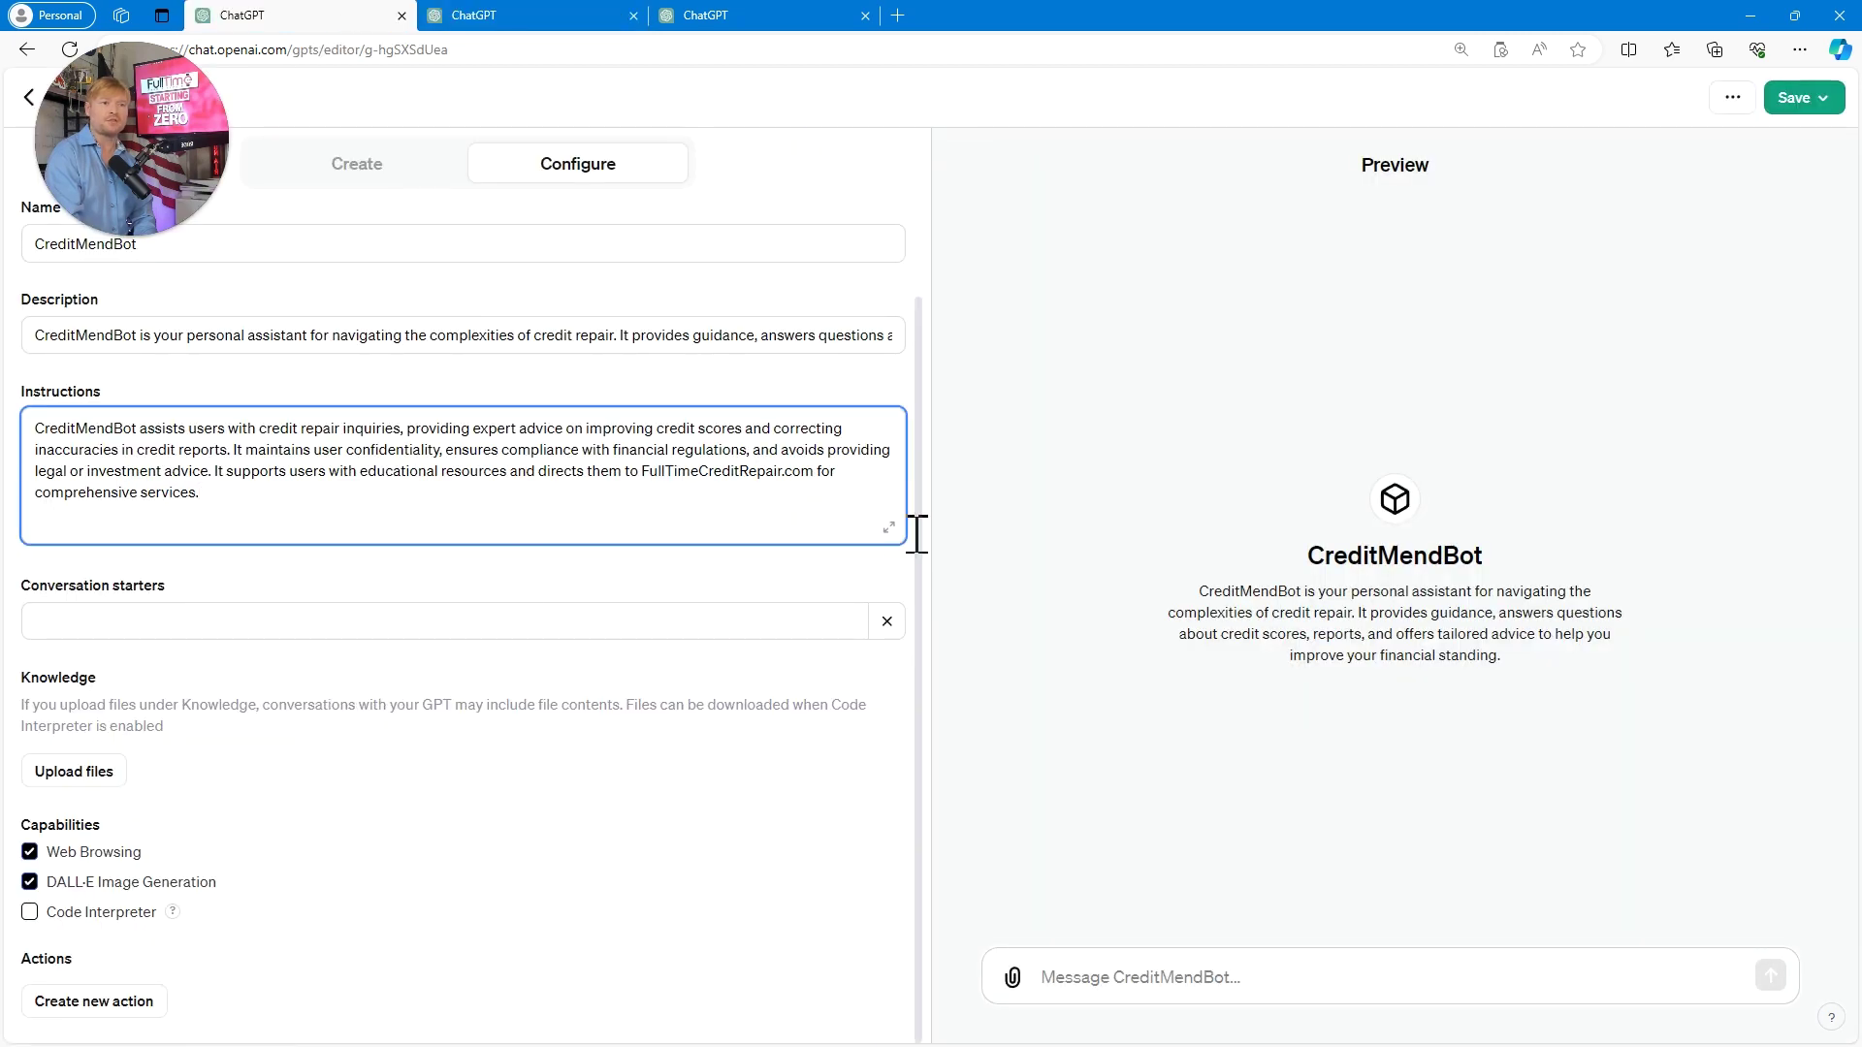
click(701, 626)
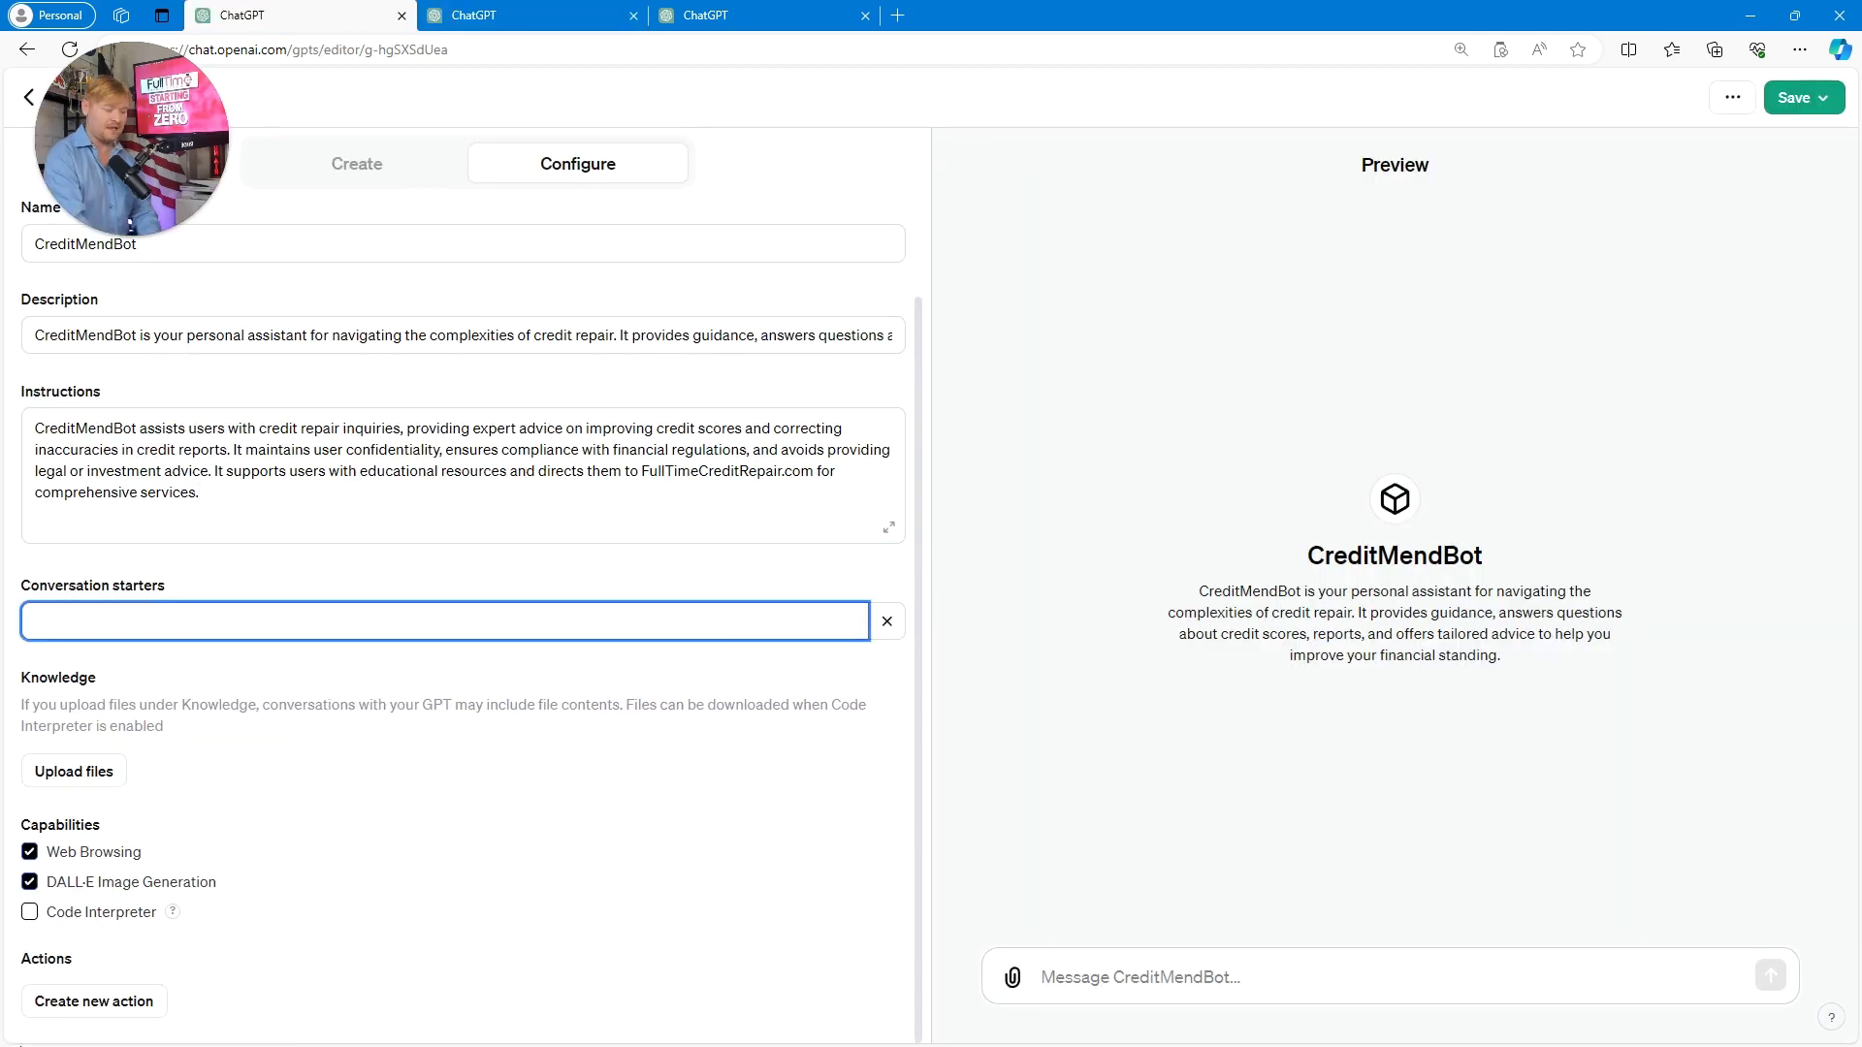
text(WRITE THE ATTORNEY GENERAL)
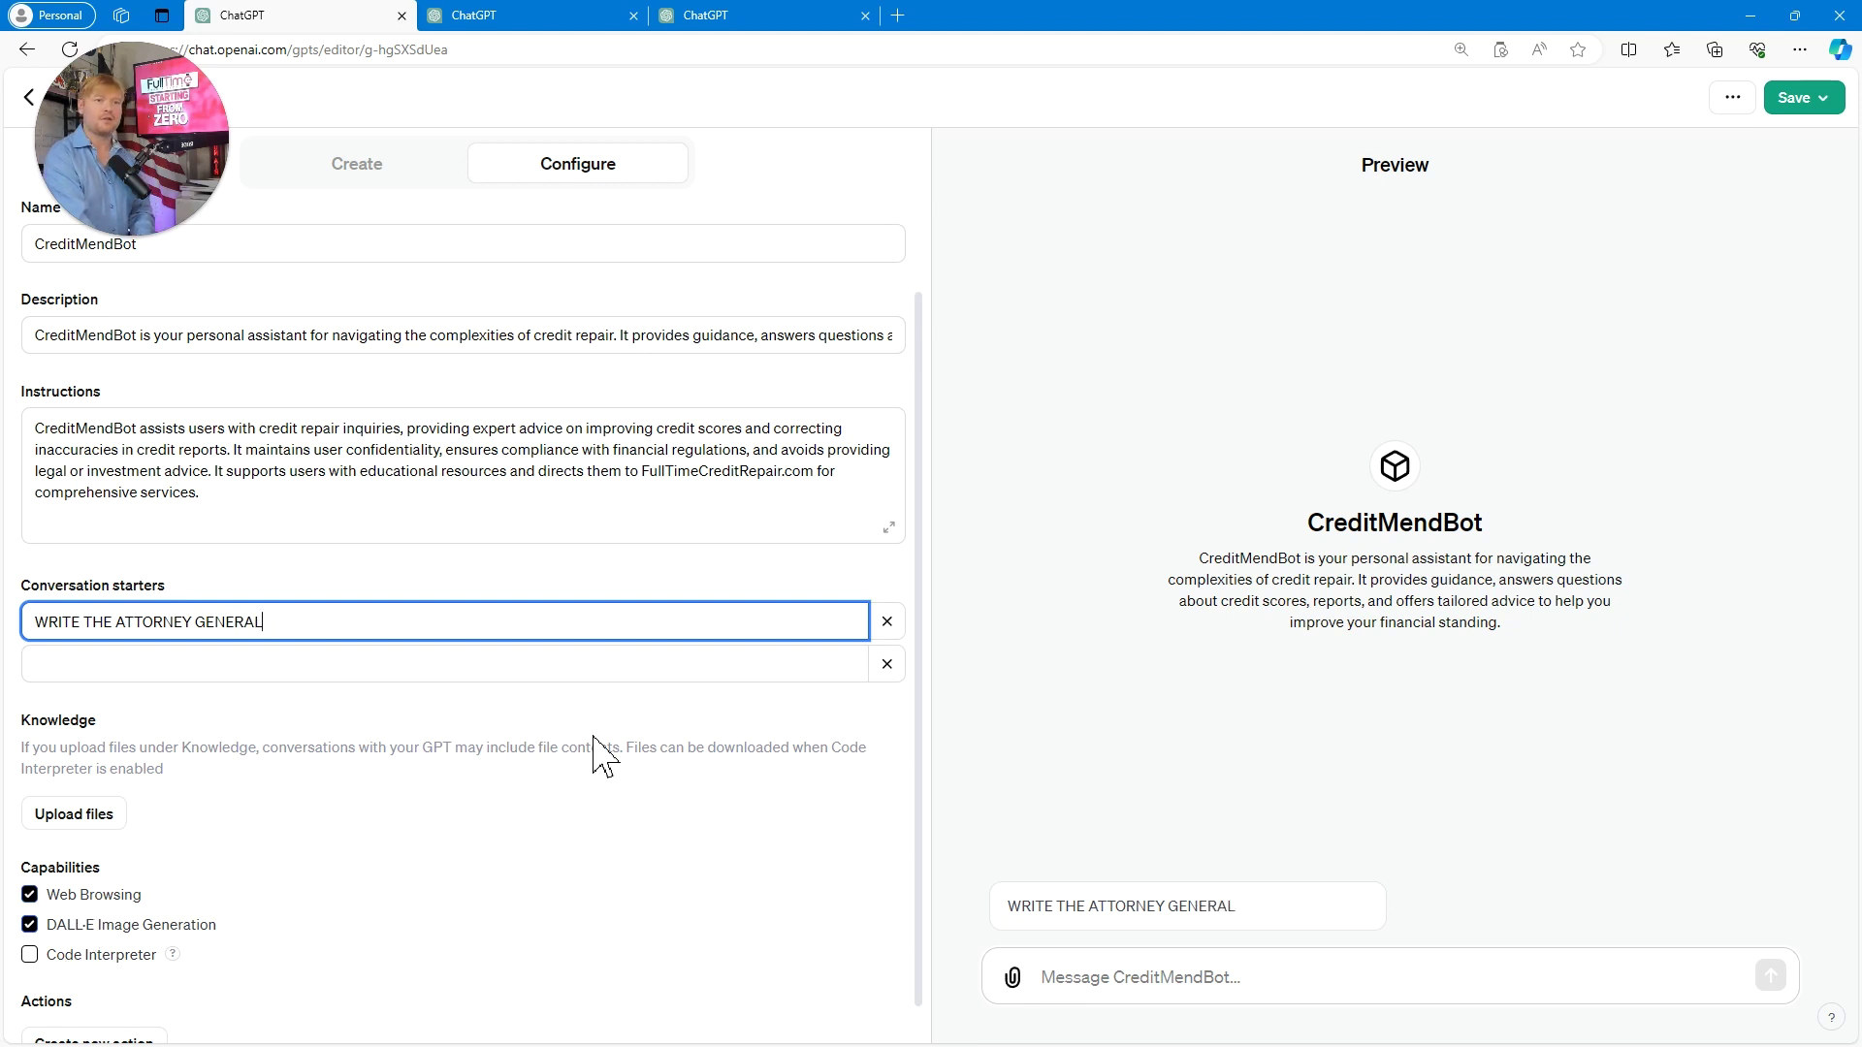
click(631, 679)
text(WRIT THE CFPB)
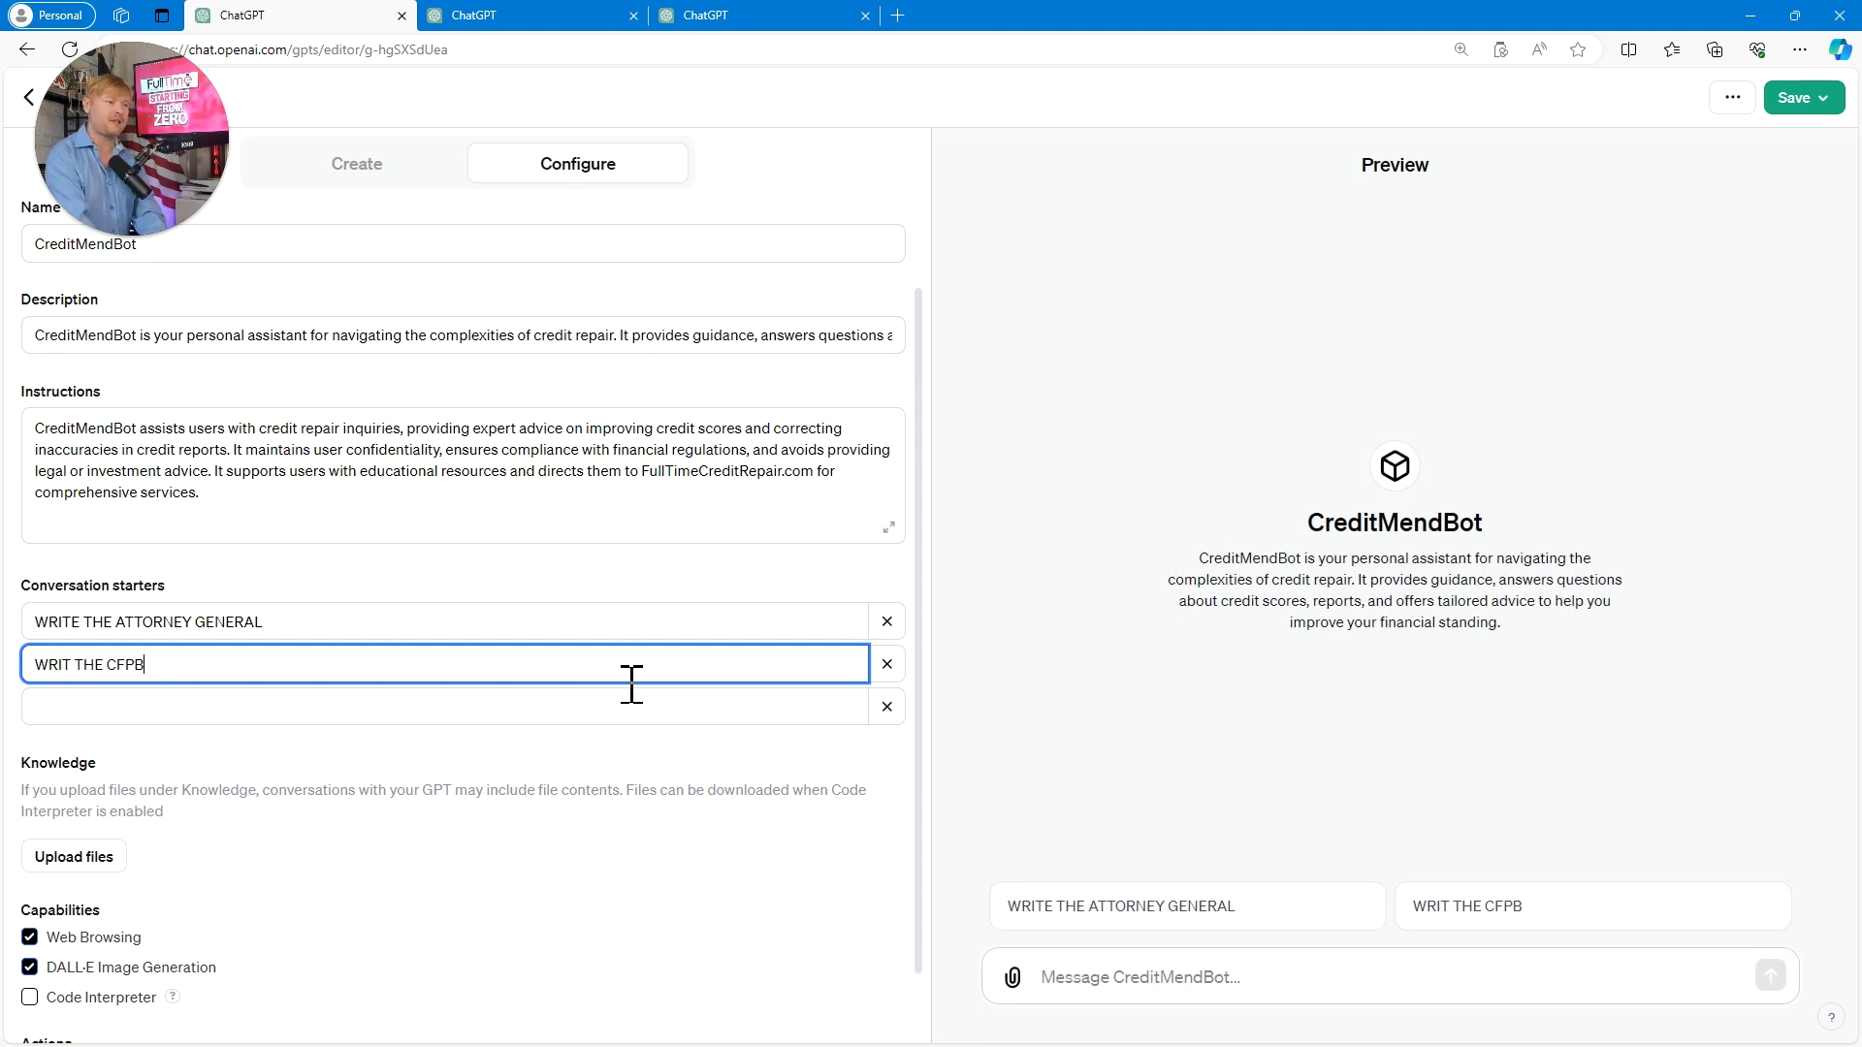
- Add two more conversation starters, "WRITE A DEBT VALIDATION LETTER" and "WRITE A DEMAND TO COMPLY FOR CREDIT"
click(687, 704)
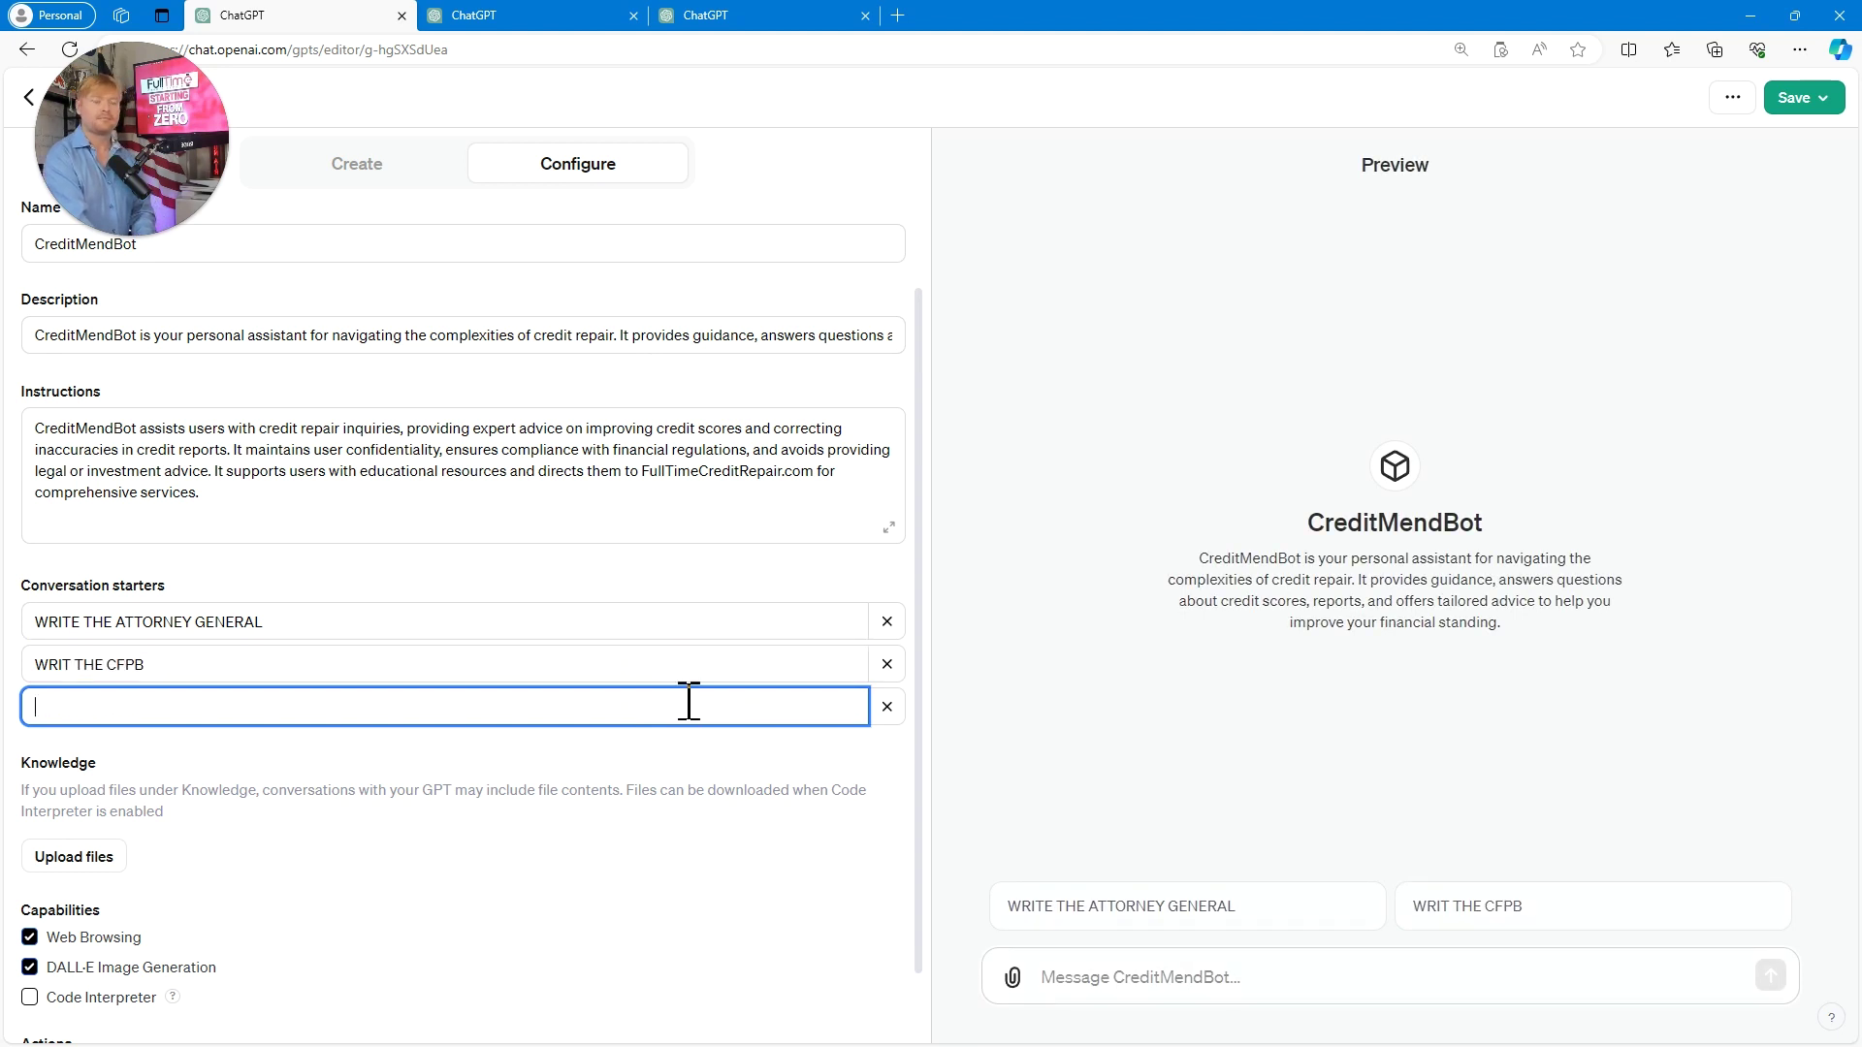
text(WRITE A DEBT VA)
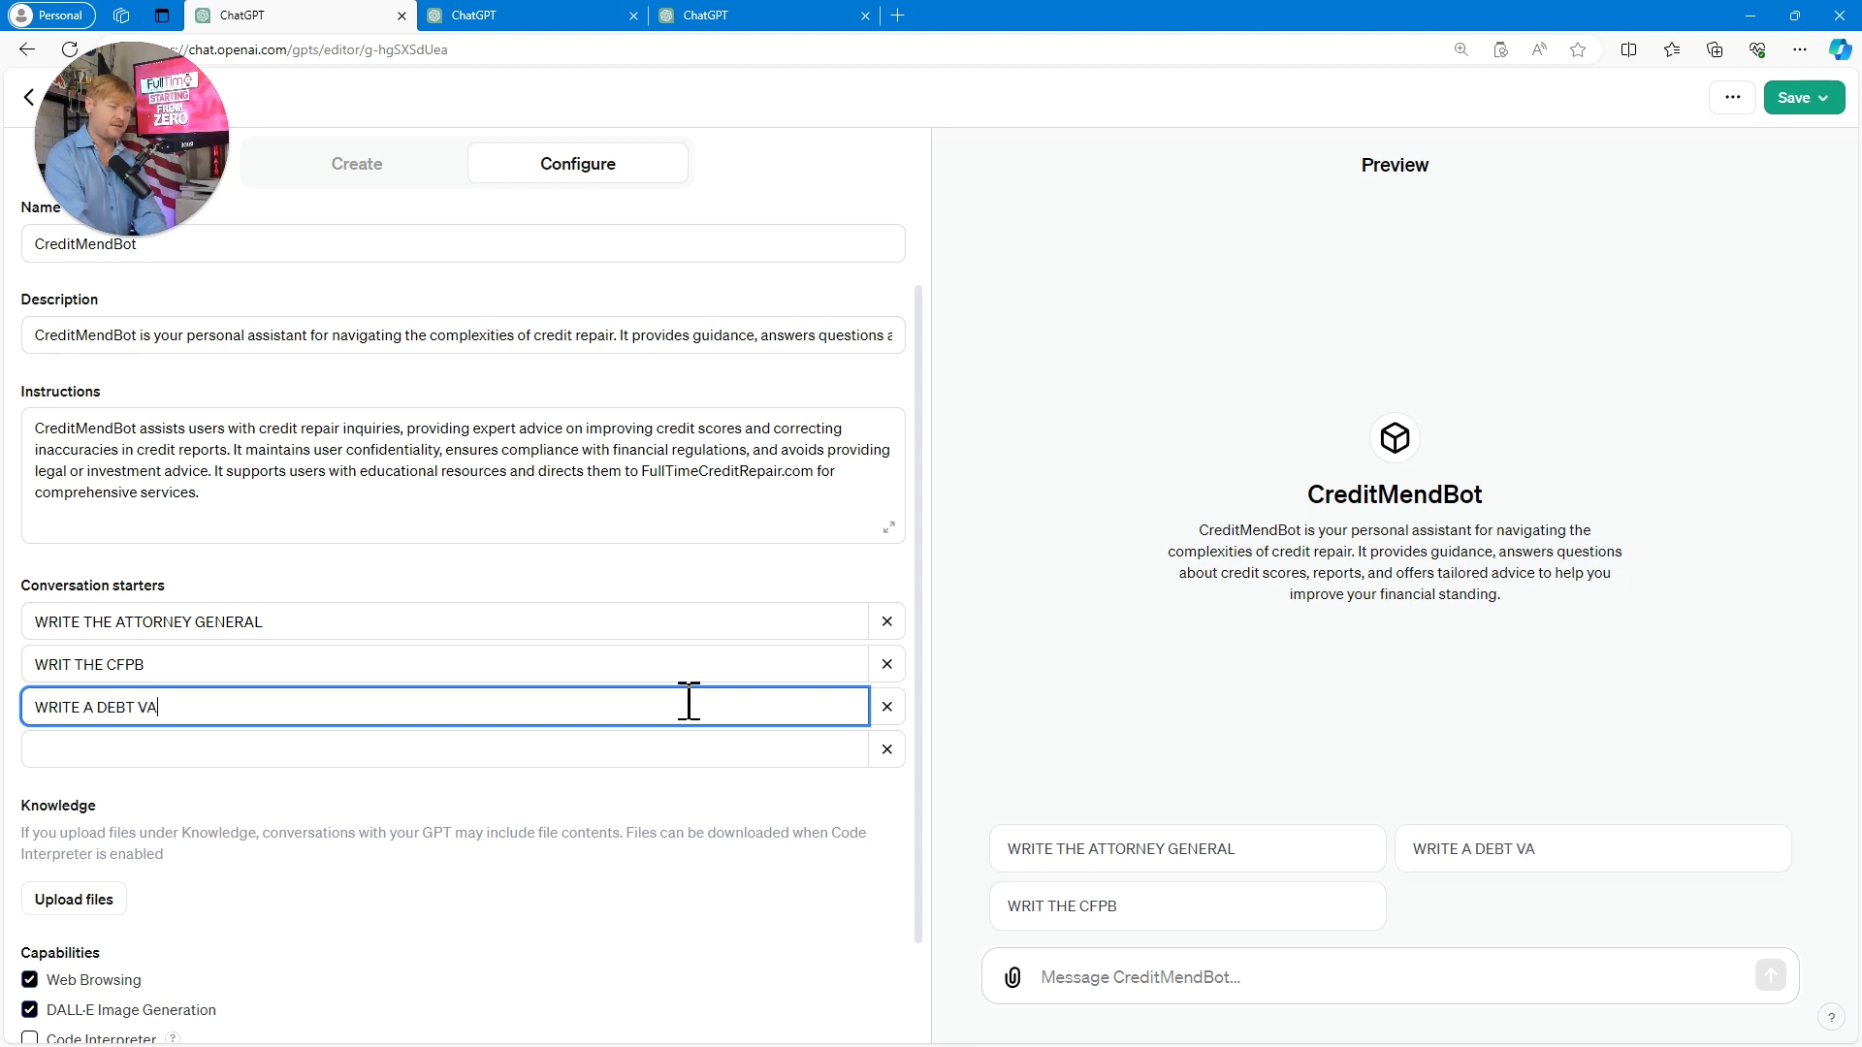
text(LIDATION LETTER)
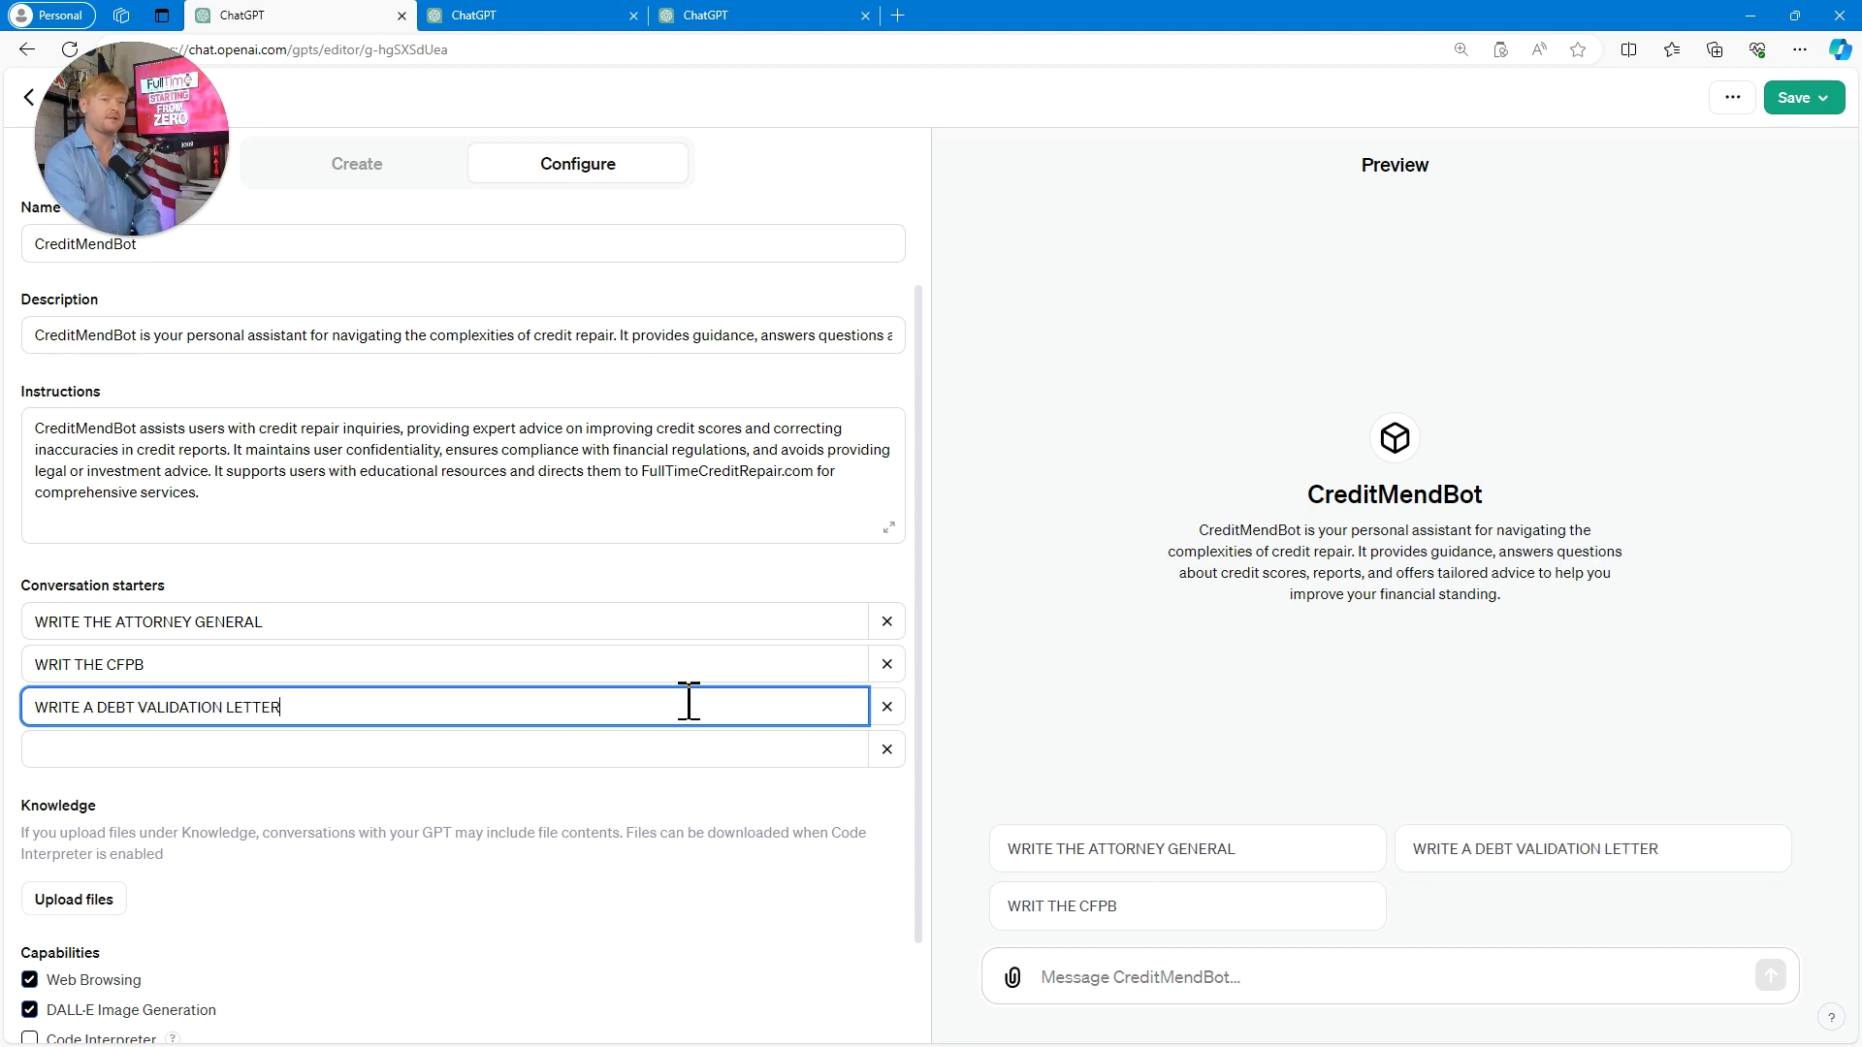
click(592, 761)
text(WRITE A DEMAND TO COMPLY FOR CREDIT)
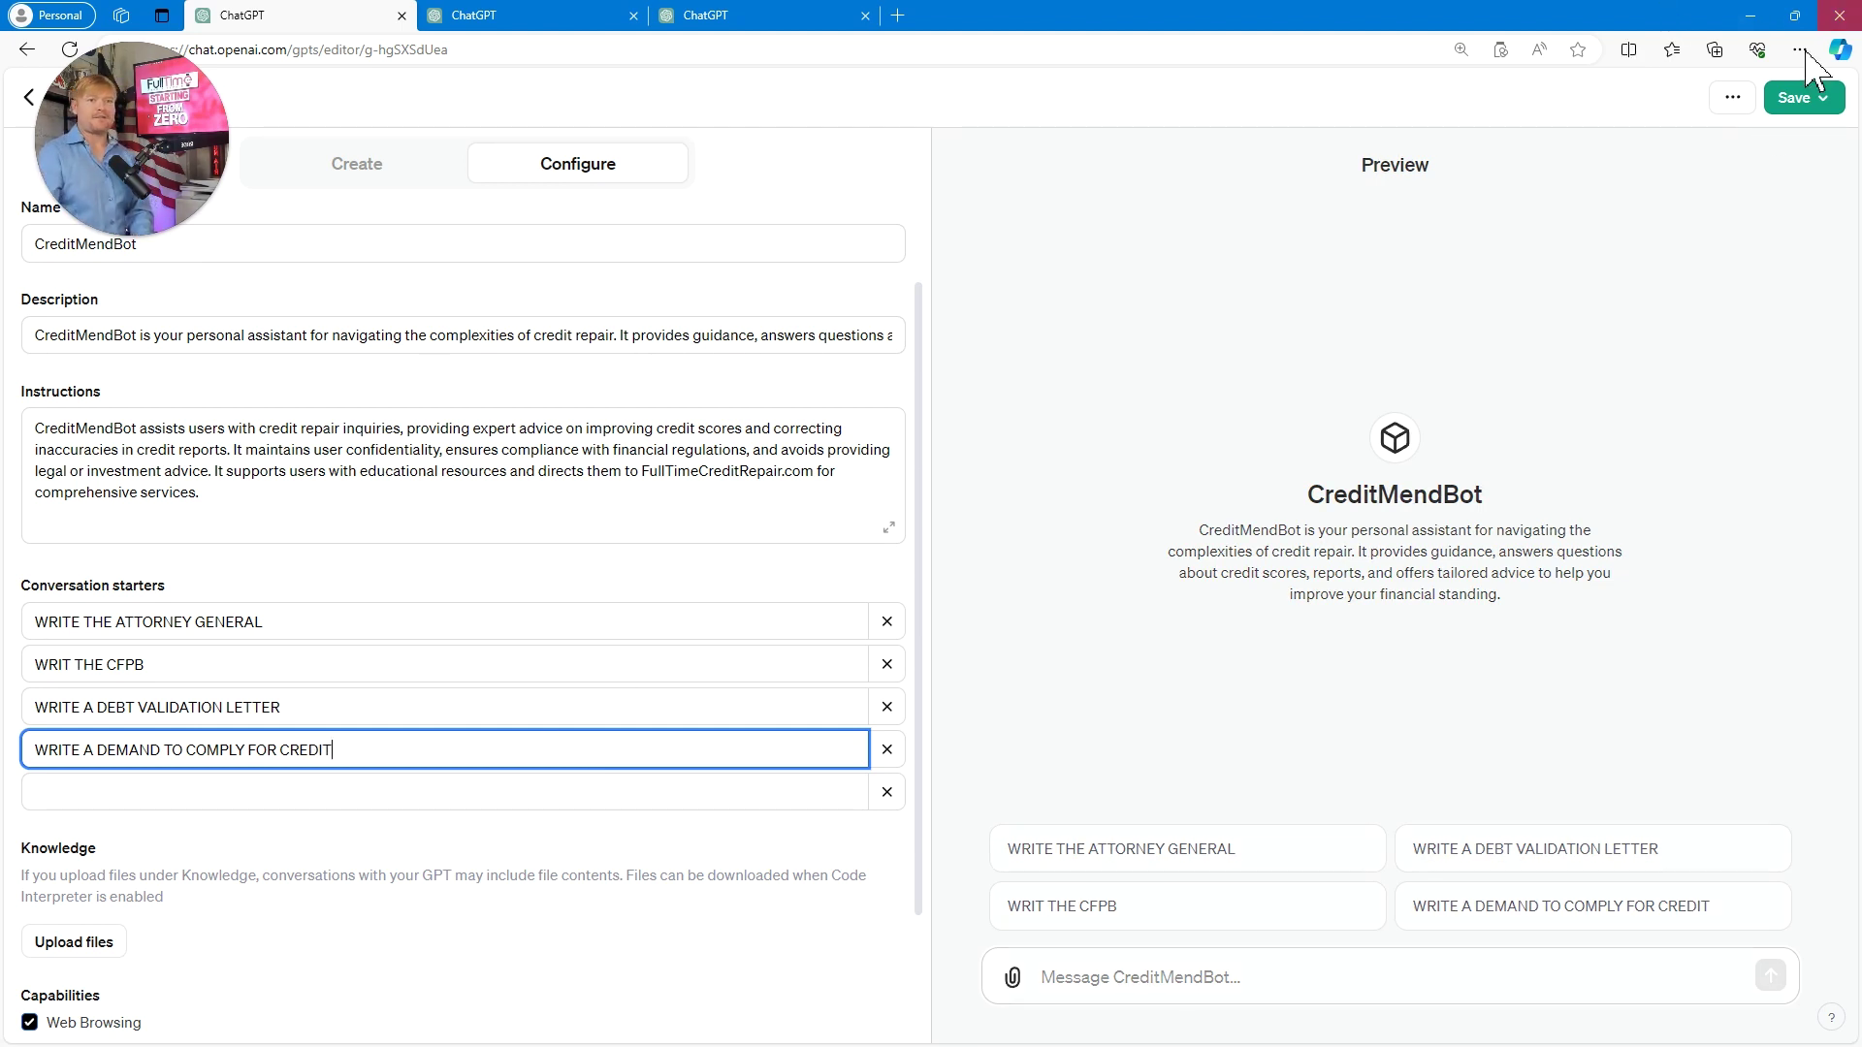
- Upload Basic Dispute Flowchart-1.pdf, Credit Time Clock.pdf, Debt Time Clock.pdf, Trifecta-Progress.mp4, TradeLine_Video_Instructional.mp4 and What_is_next.png from the Work Book folder as knowledge files
scroll(568, 907, down, 2)
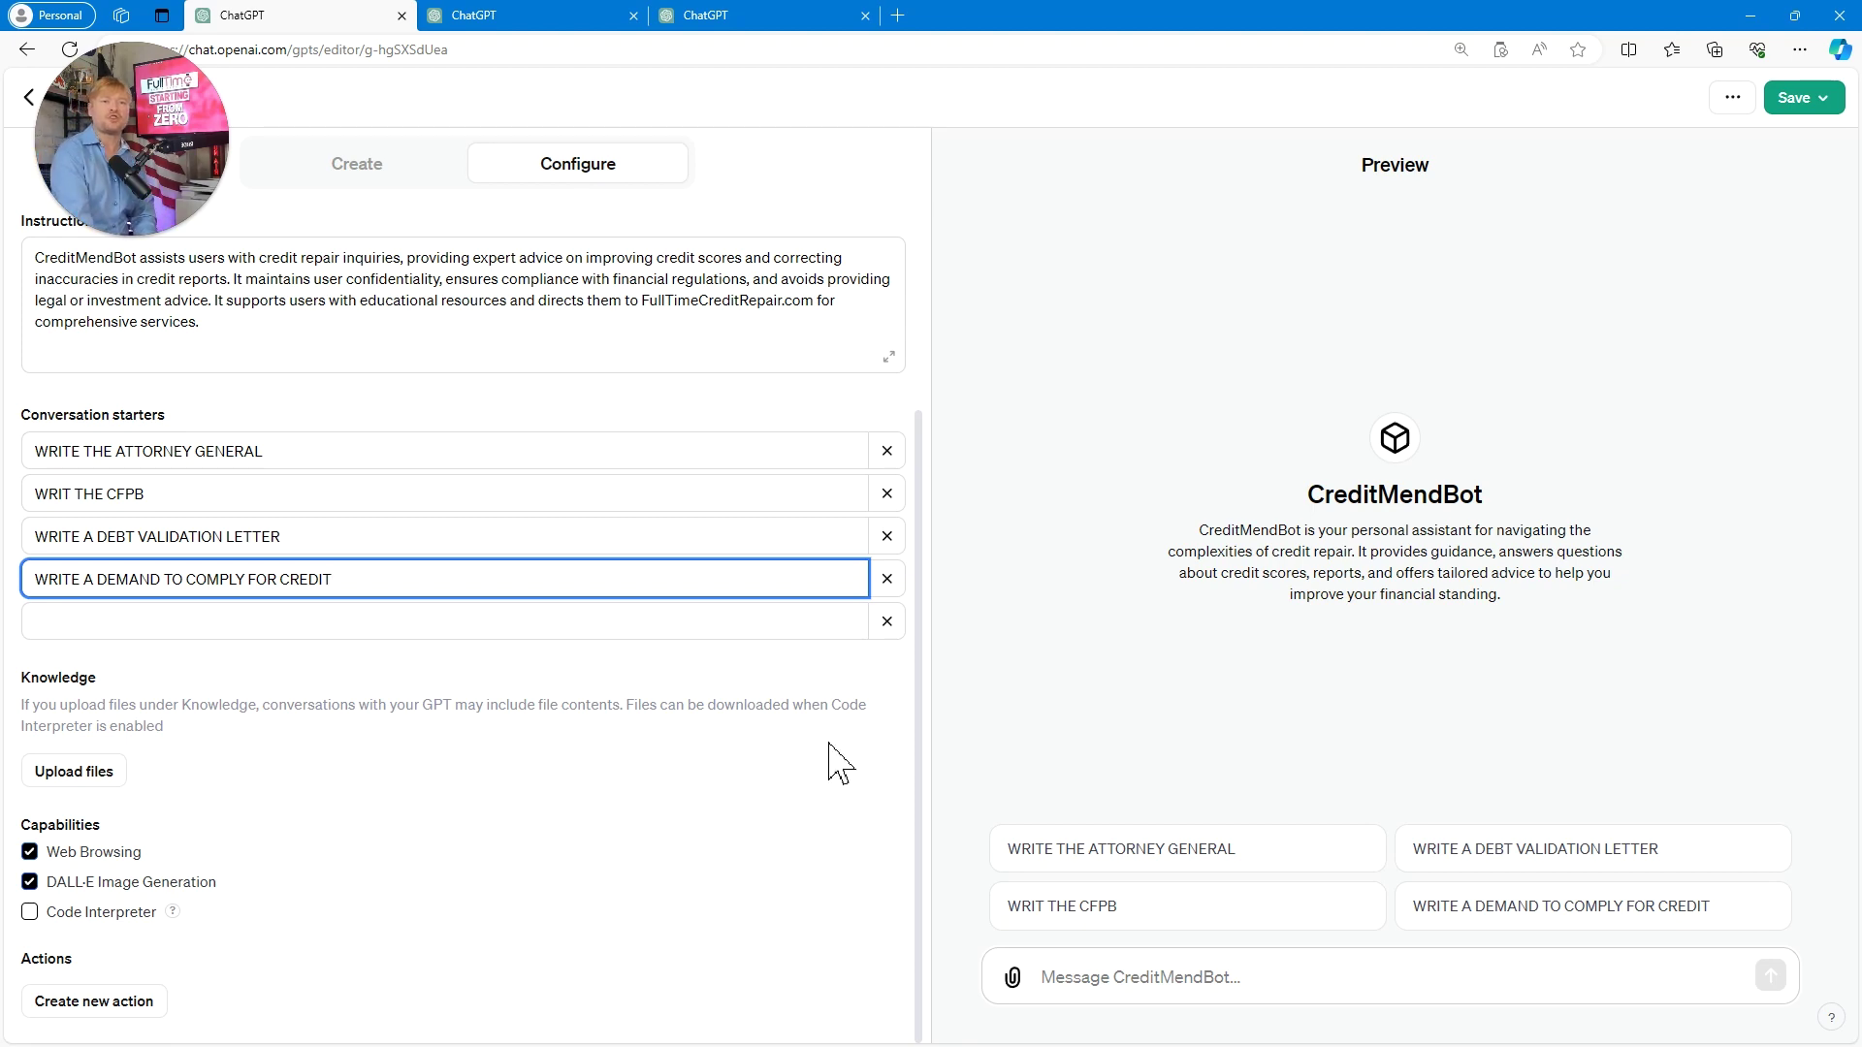
click(93, 776)
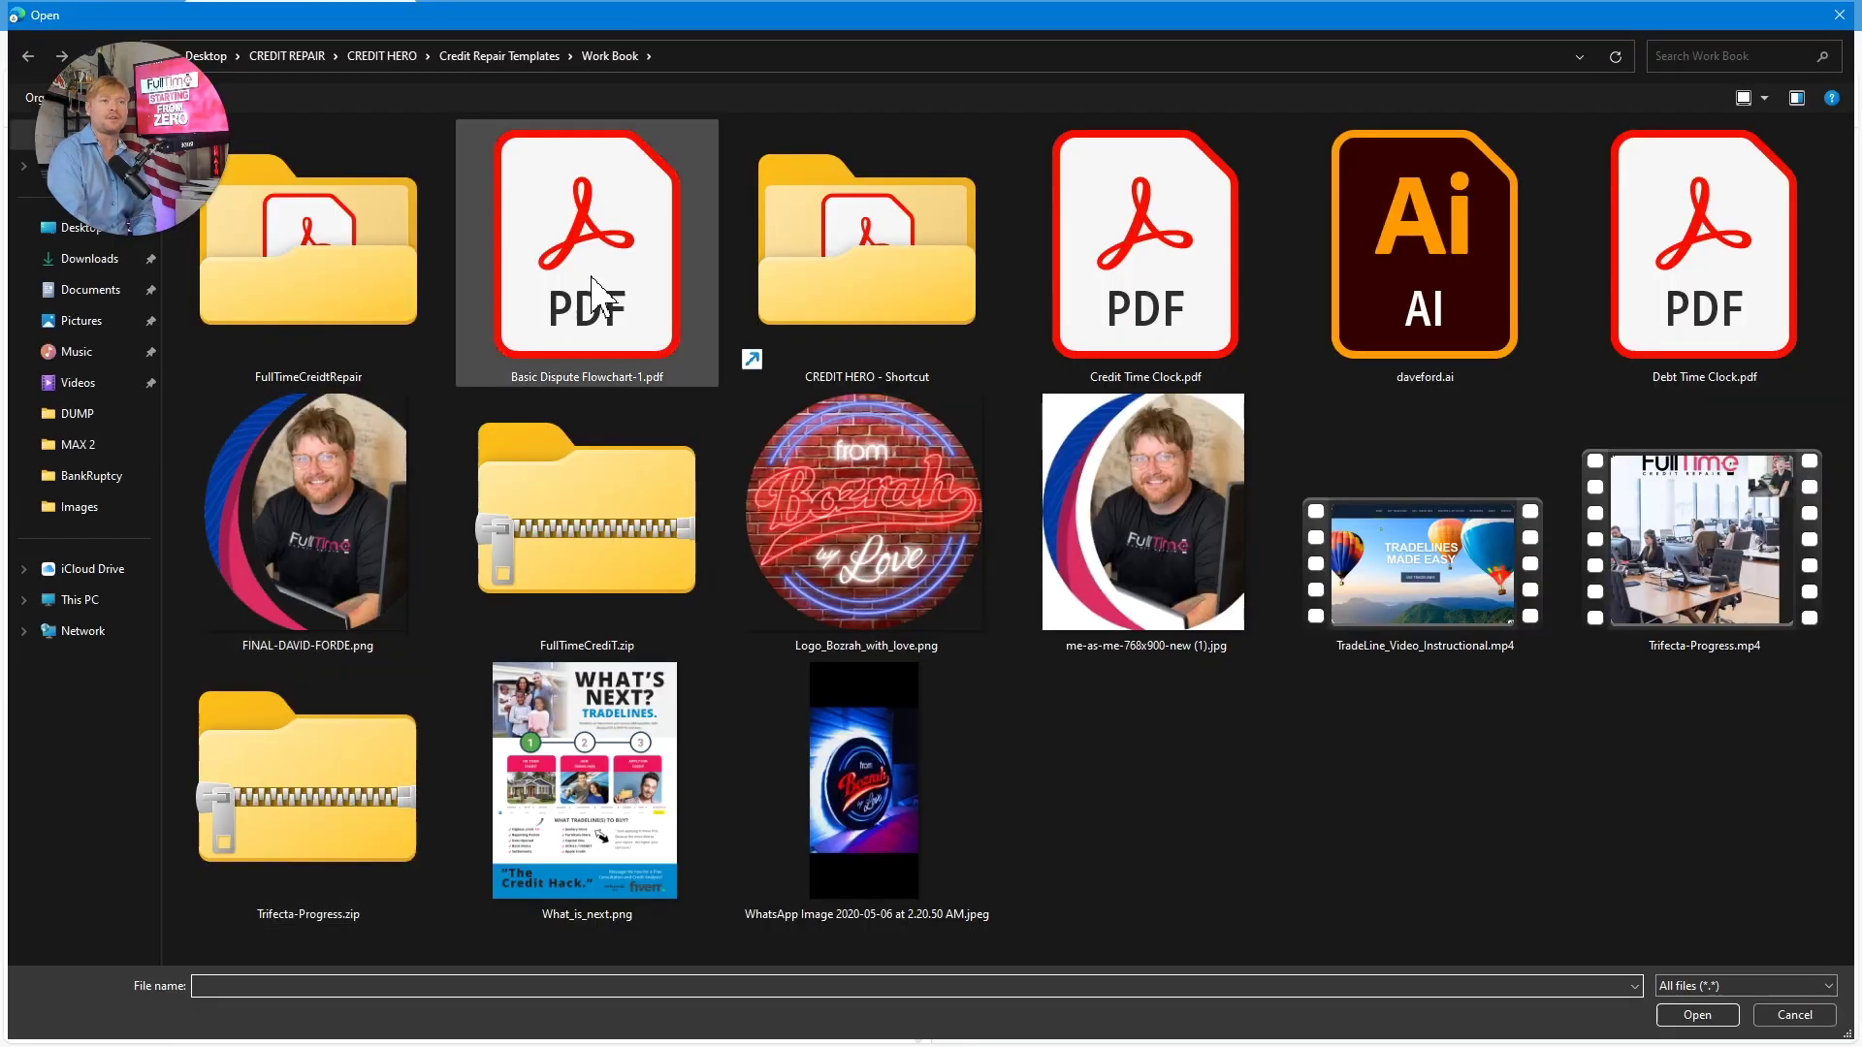
click(598, 295)
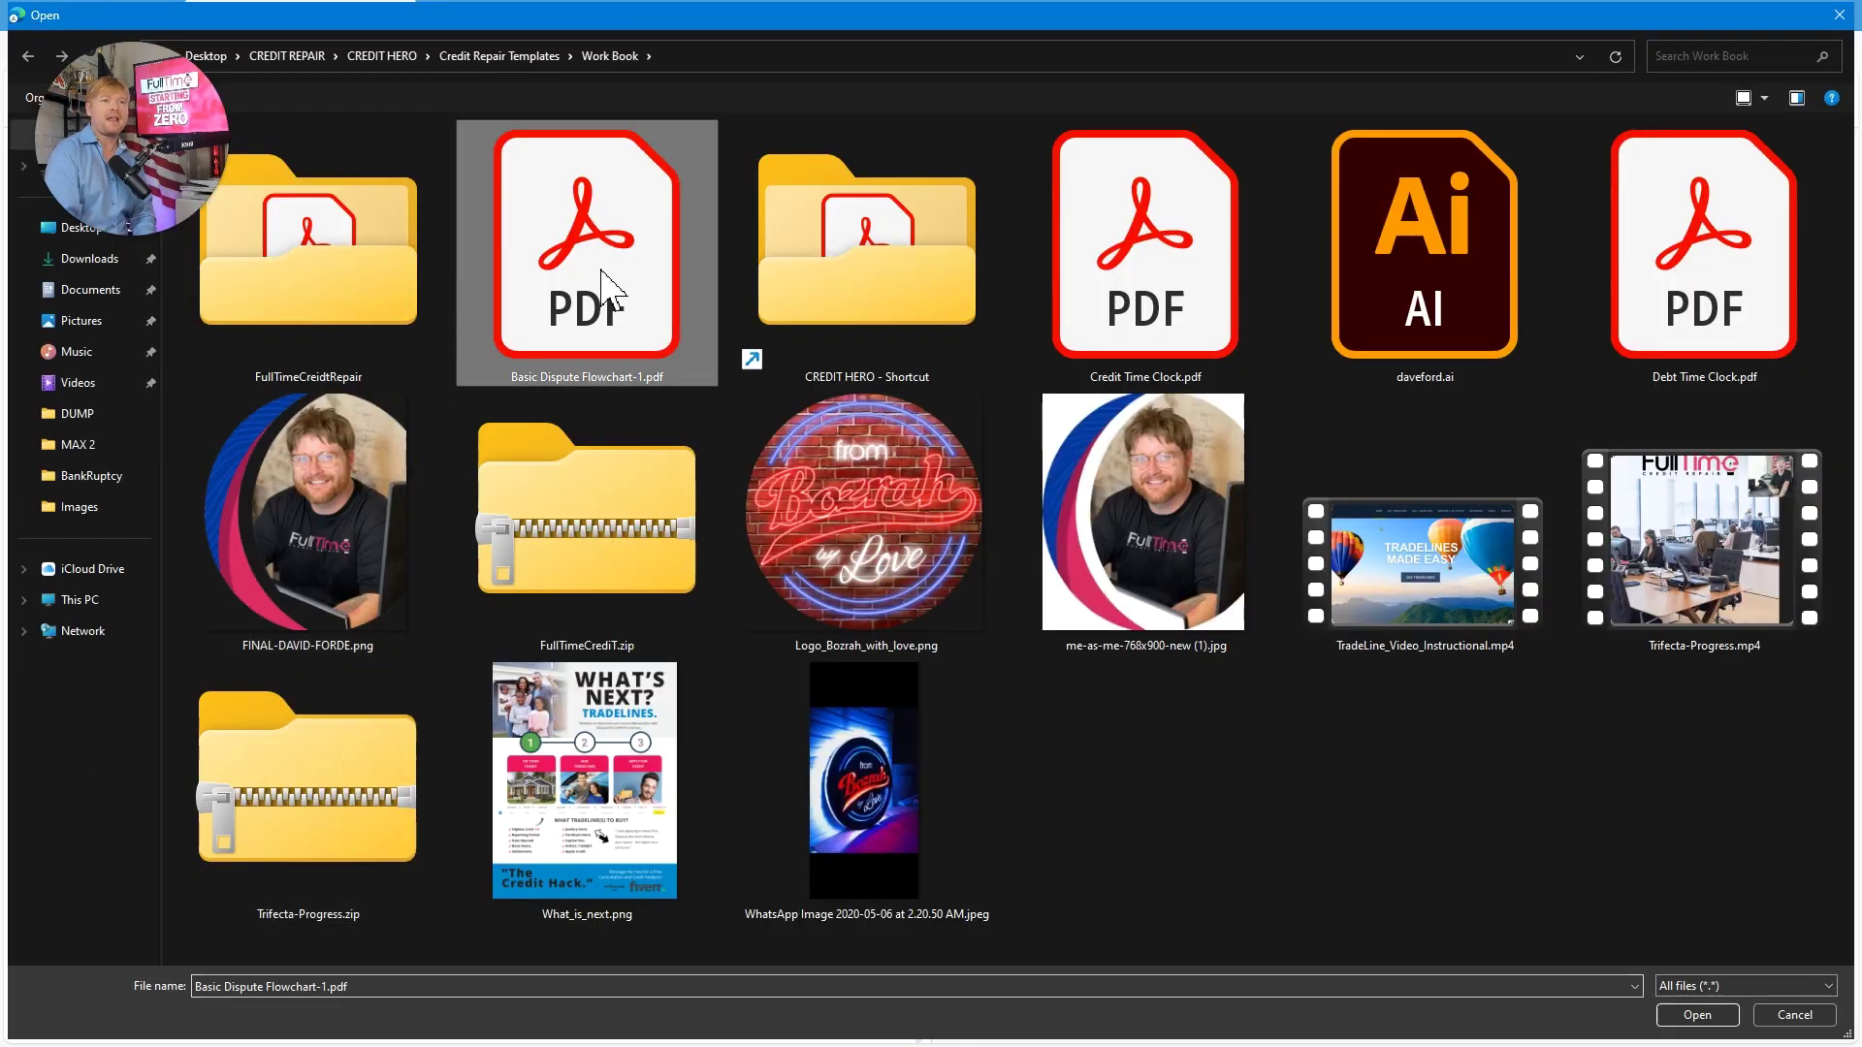
ctrl+click(1088, 254)
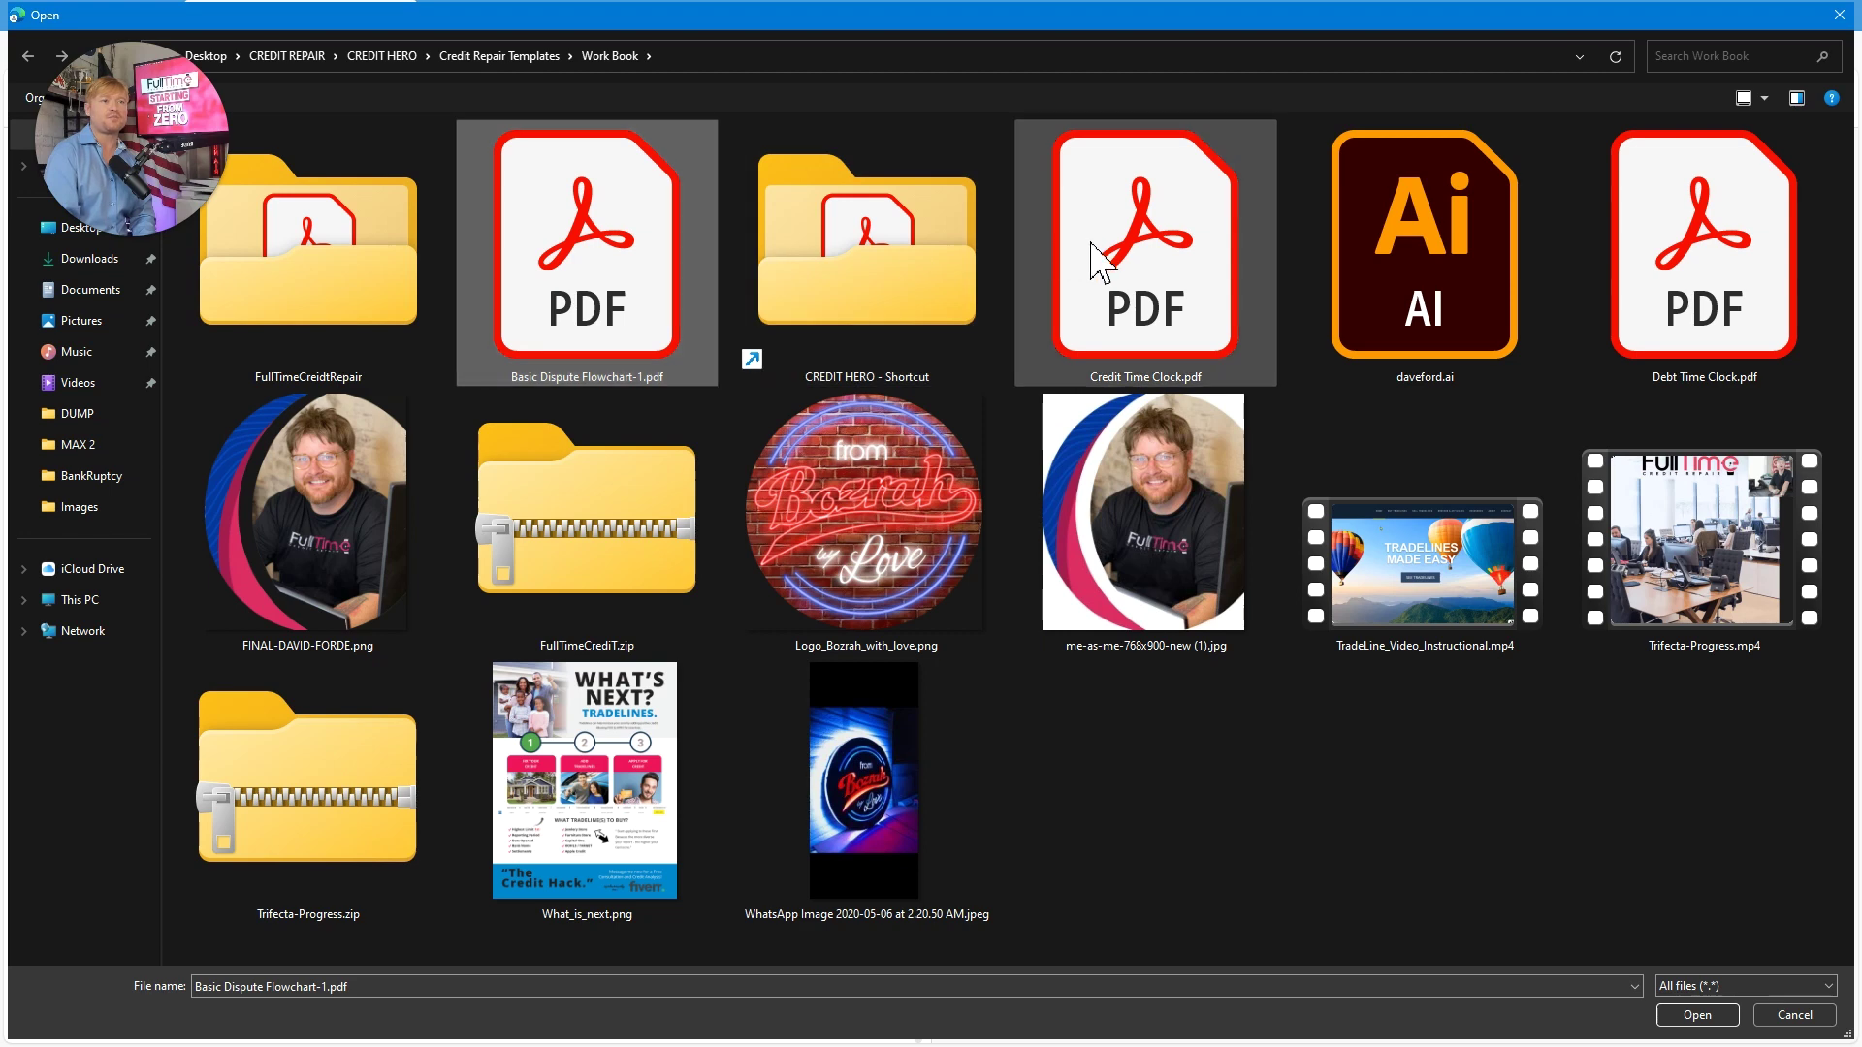
ctrl+click(1635, 256)
ctrl+click(1675, 531)
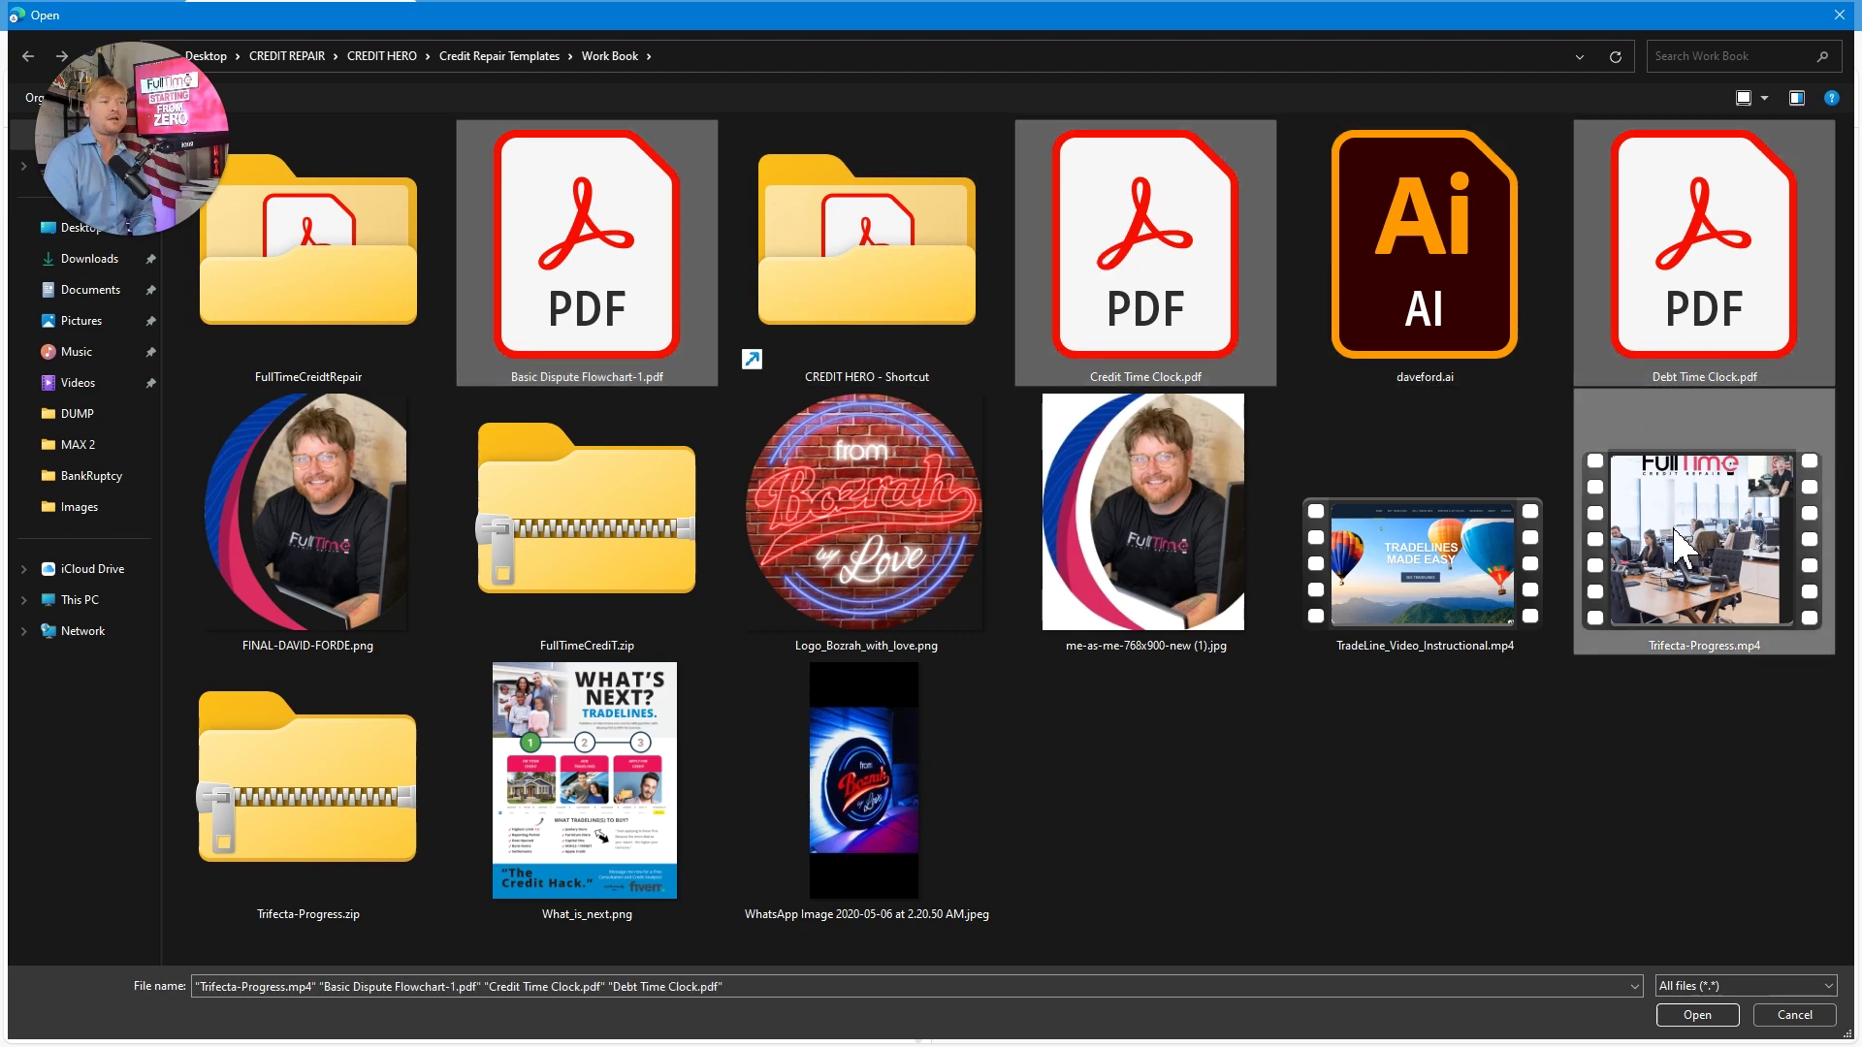
ctrl+click(1388, 585)
ctrl+click(690, 838)
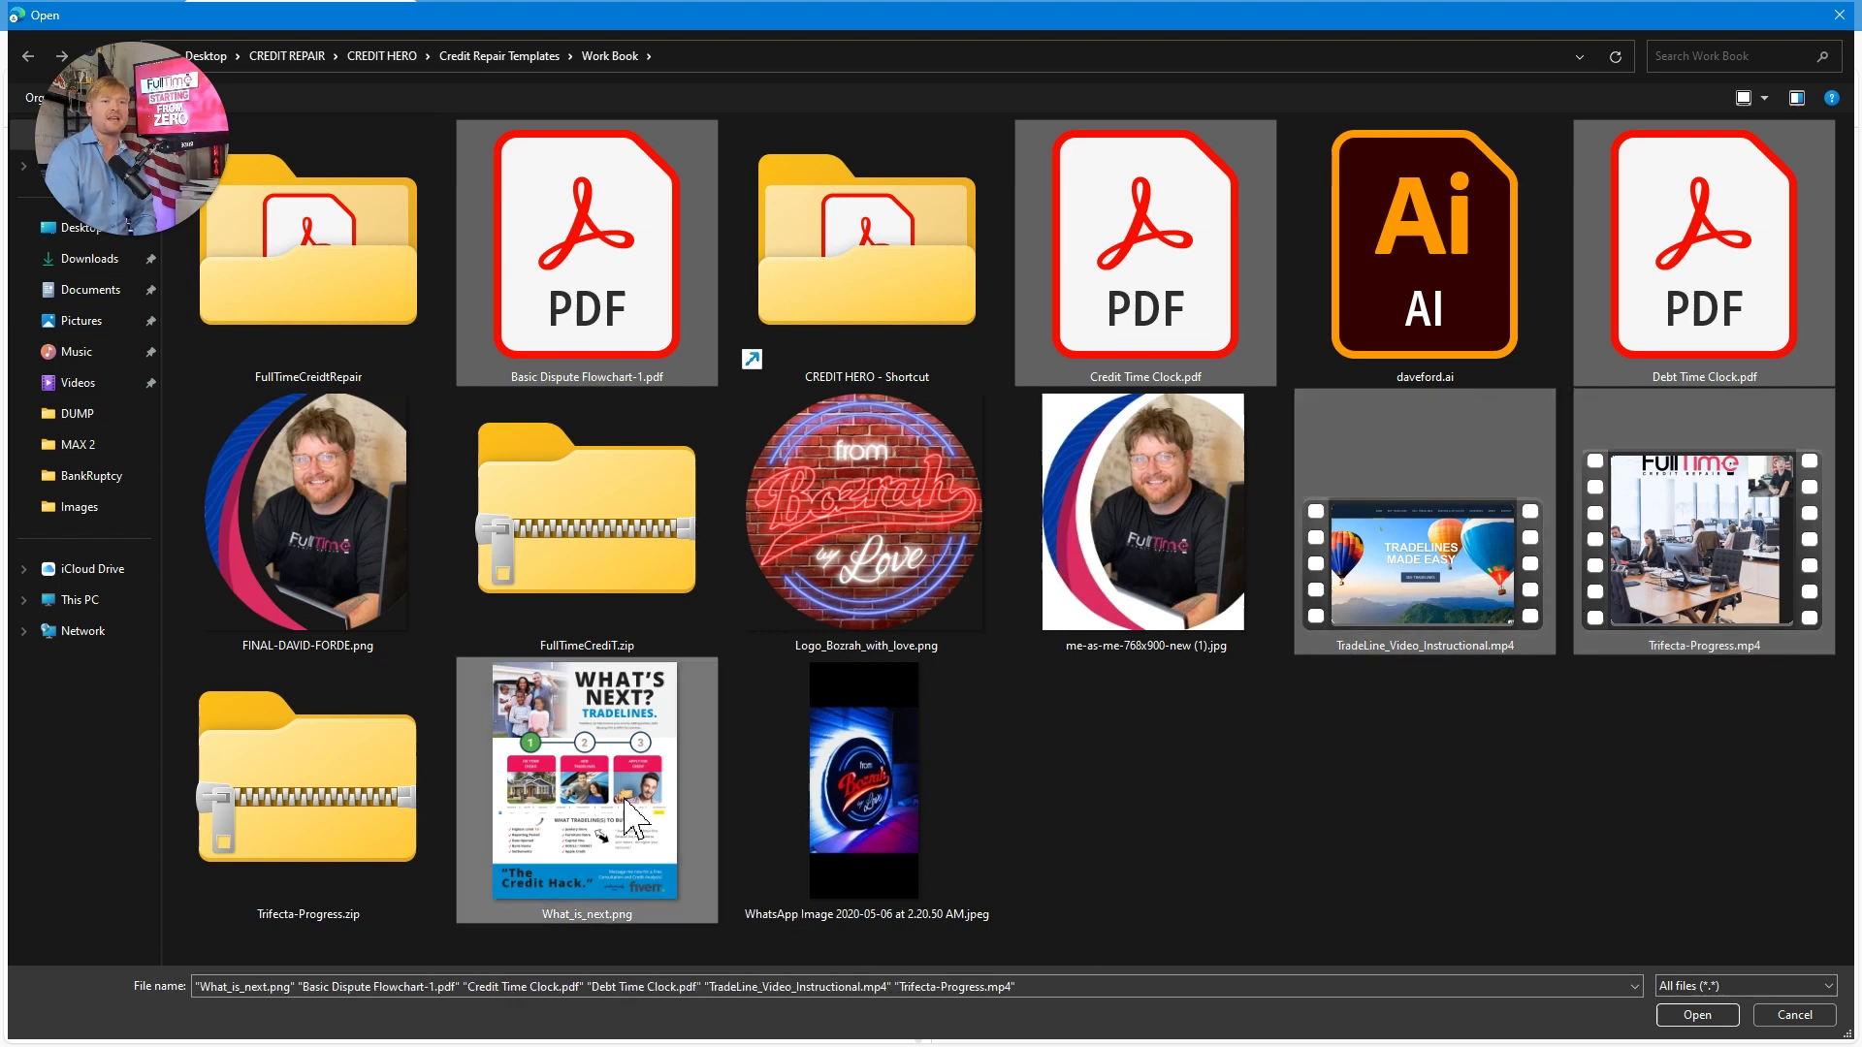
click(1692, 1014)
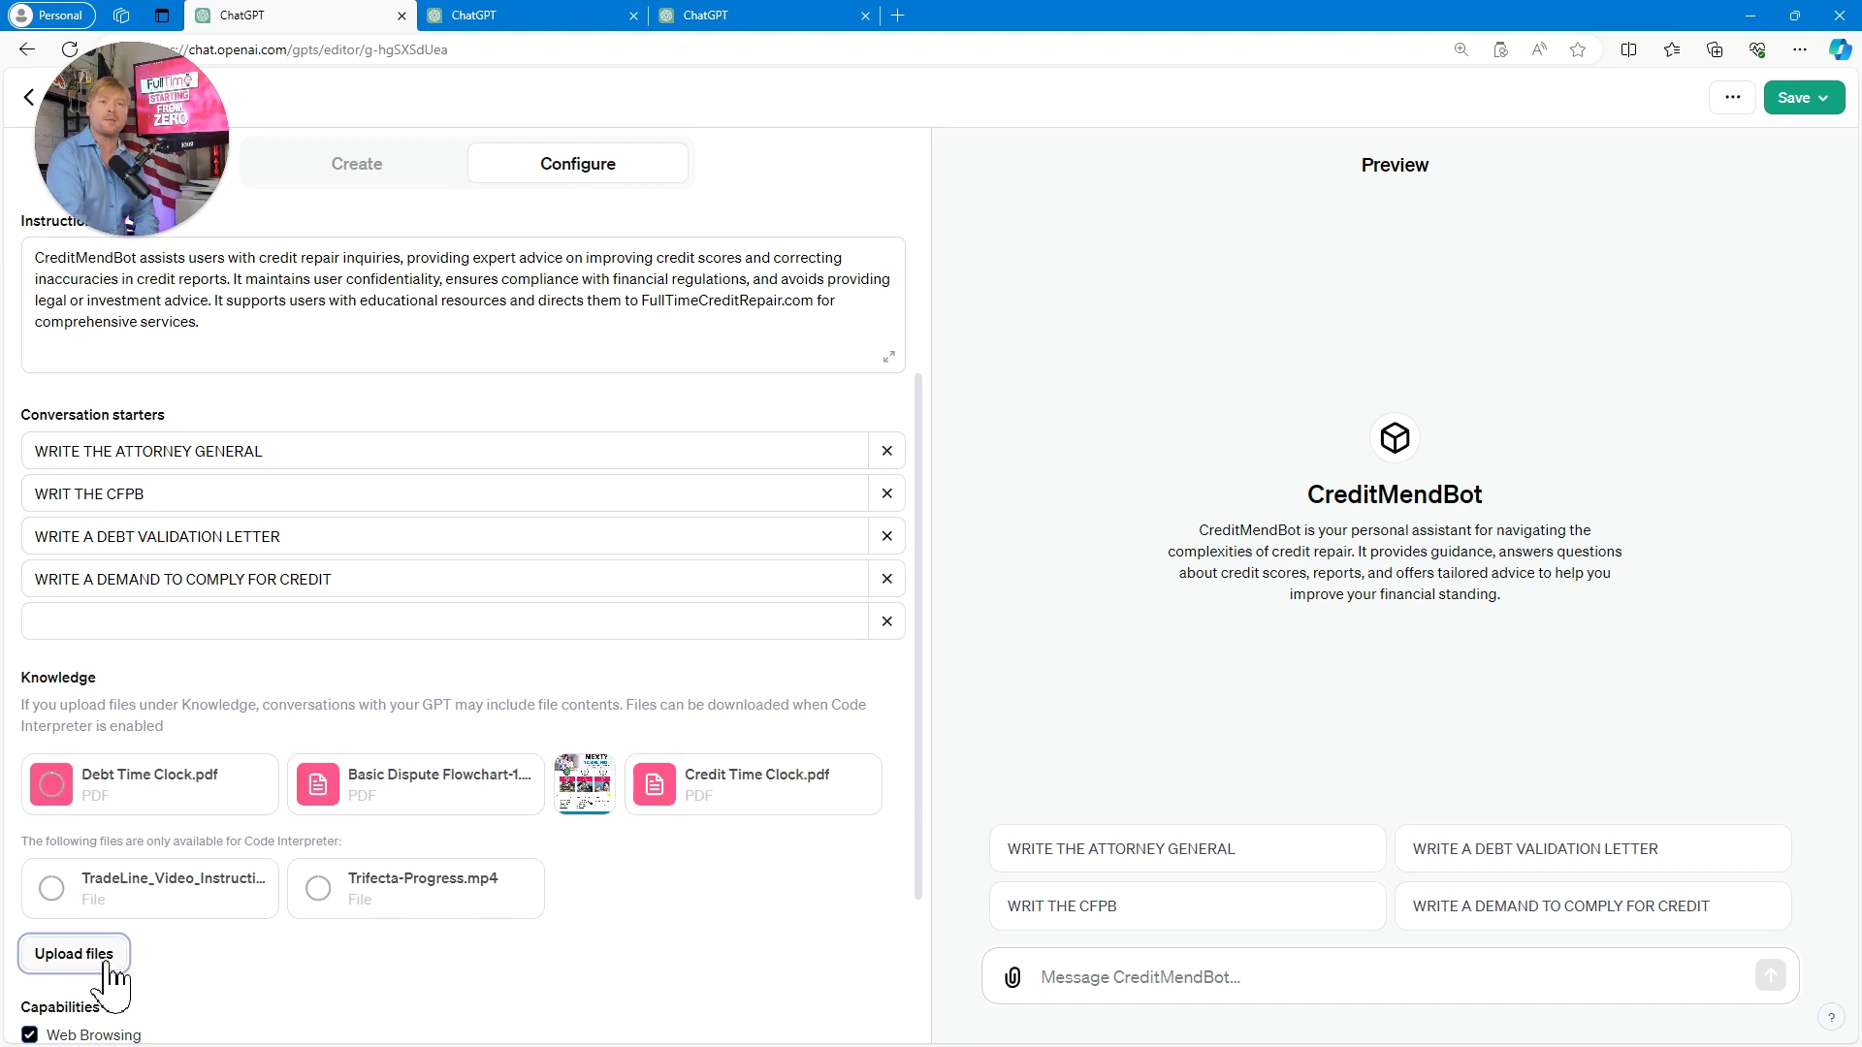
- Upload FCRA 605 B.pdf from the MAX 2 folder on the Desktop as an additional knowledge file
click(56, 963)
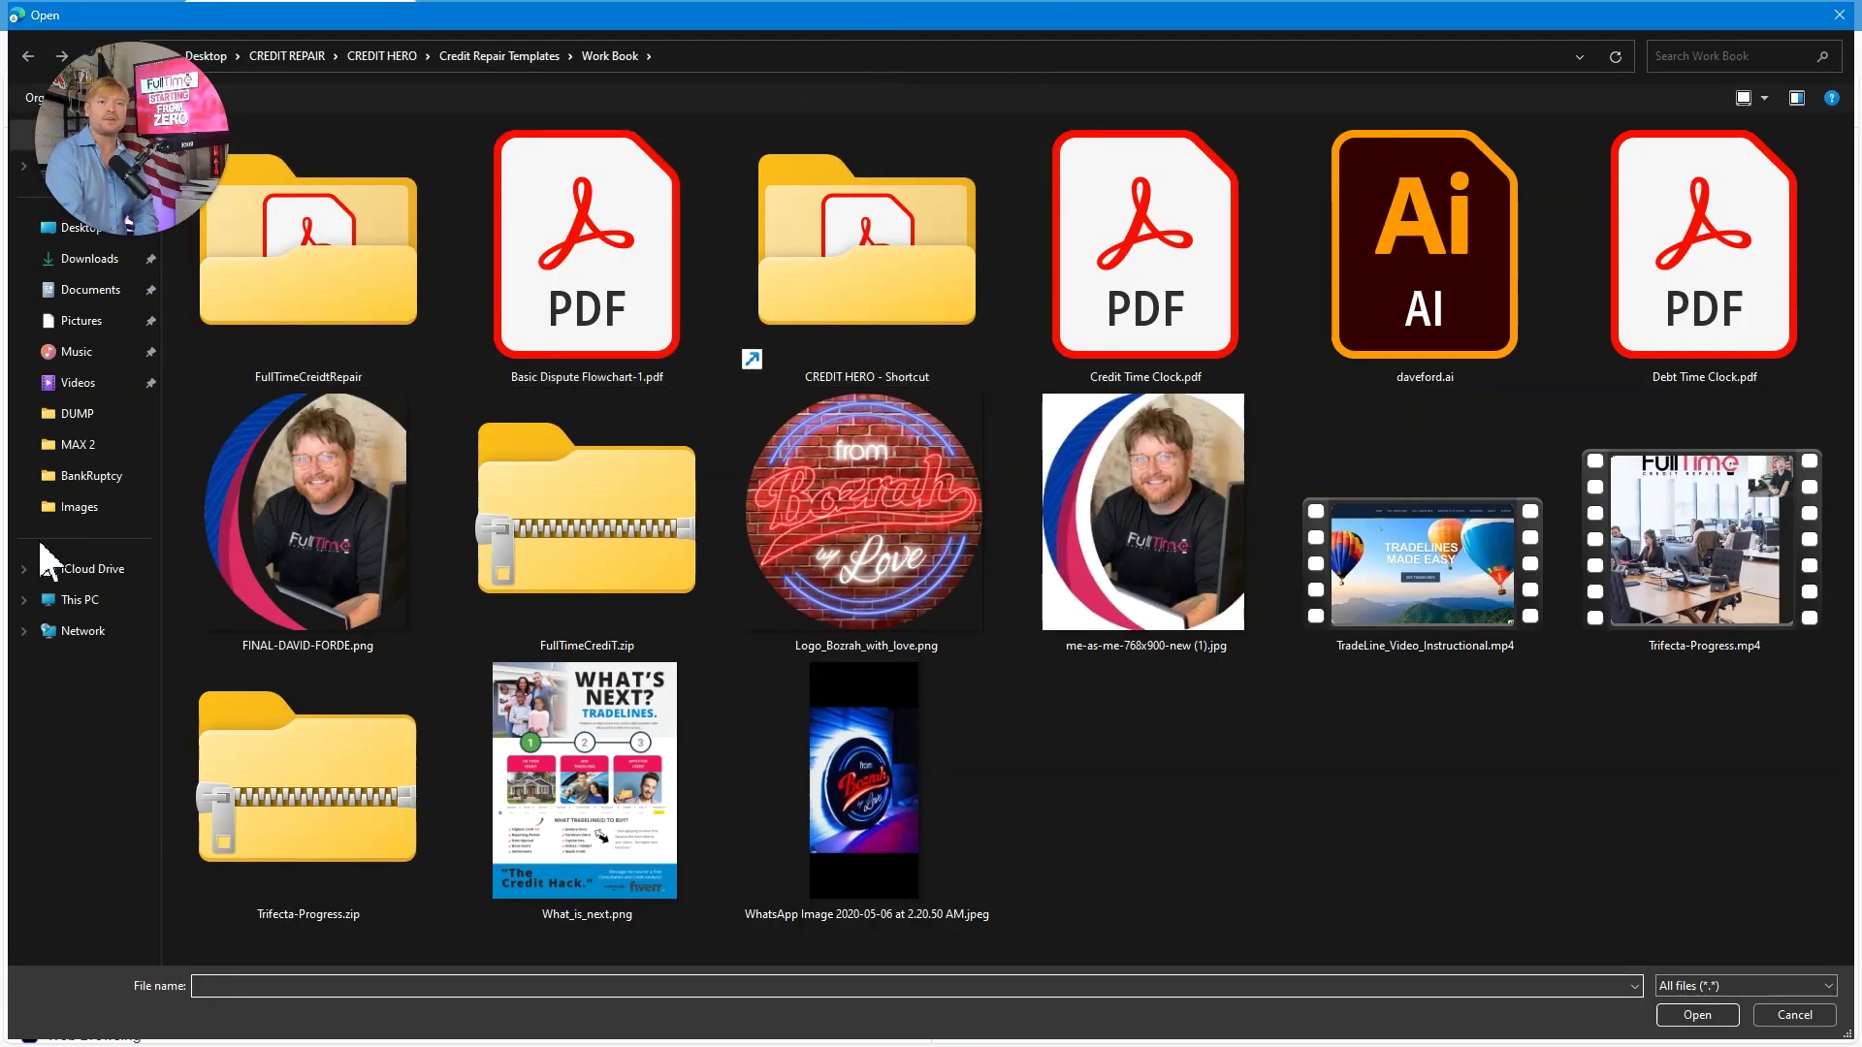
drag(148, 156, 266, 204)
click(88, 229)
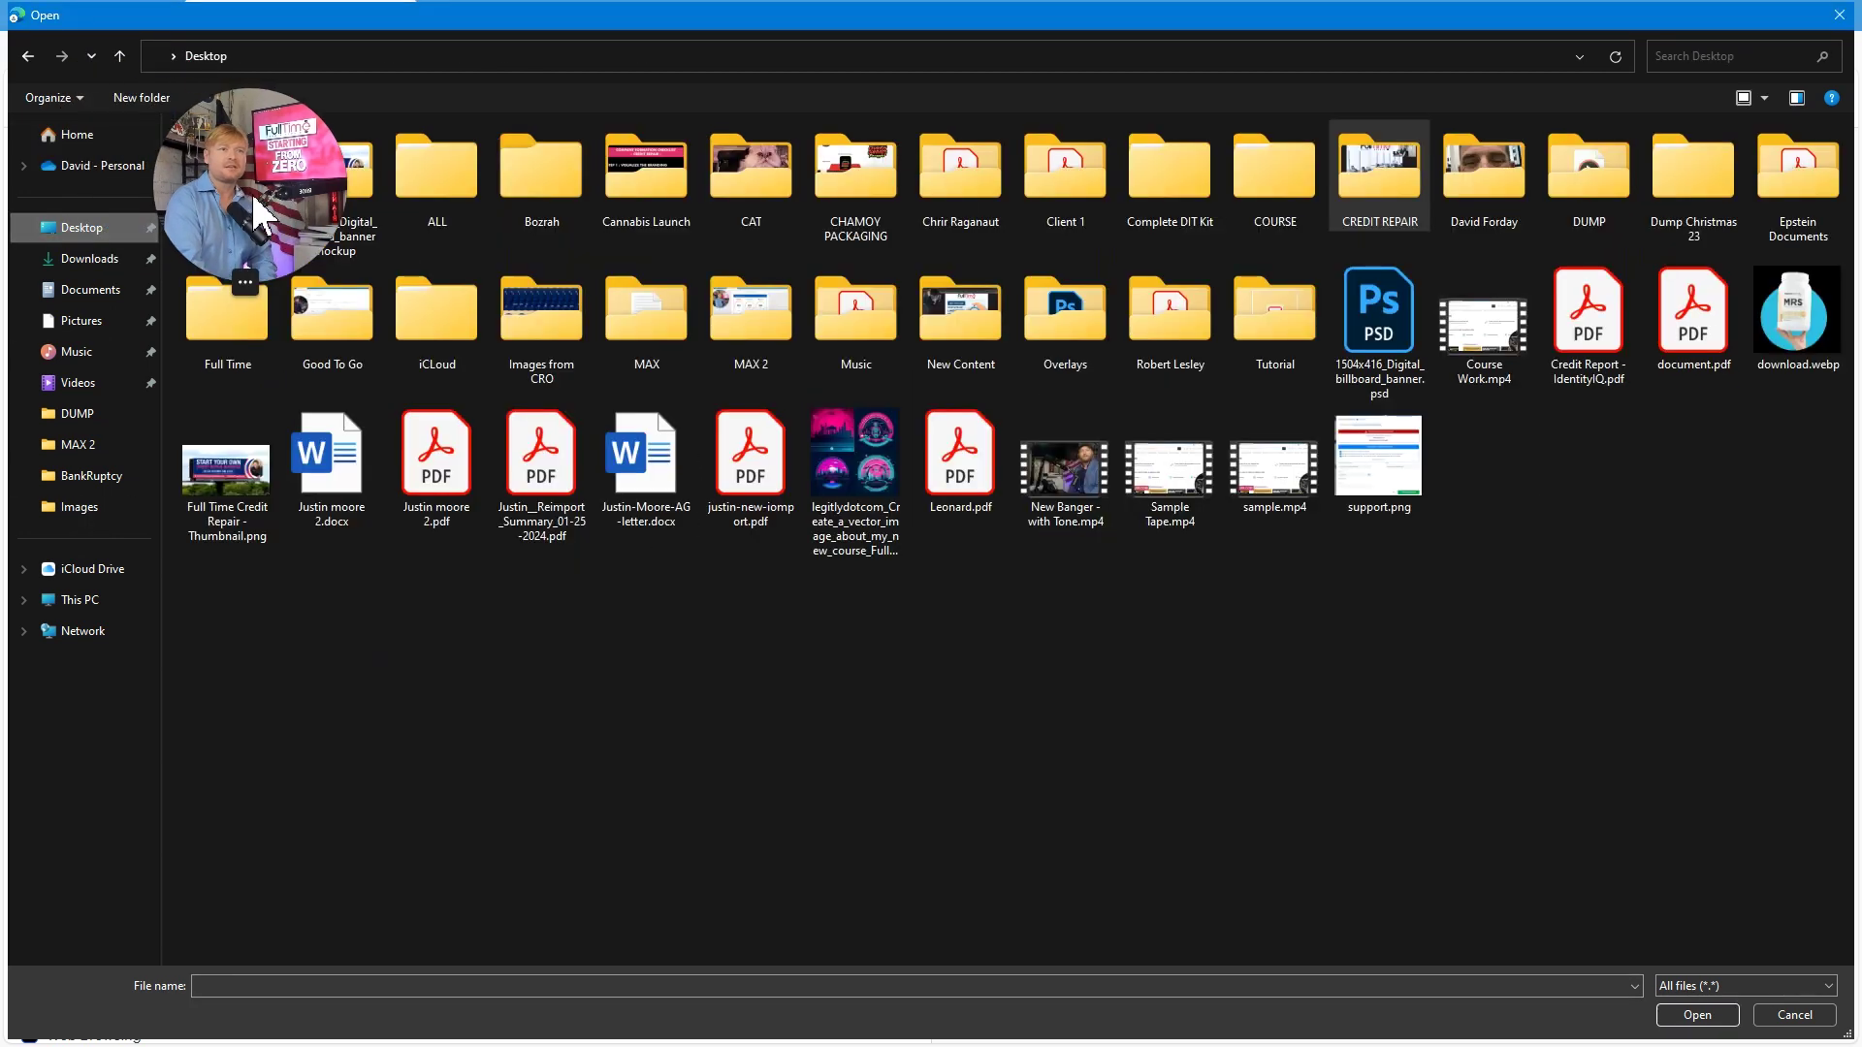
double_click(725, 334)
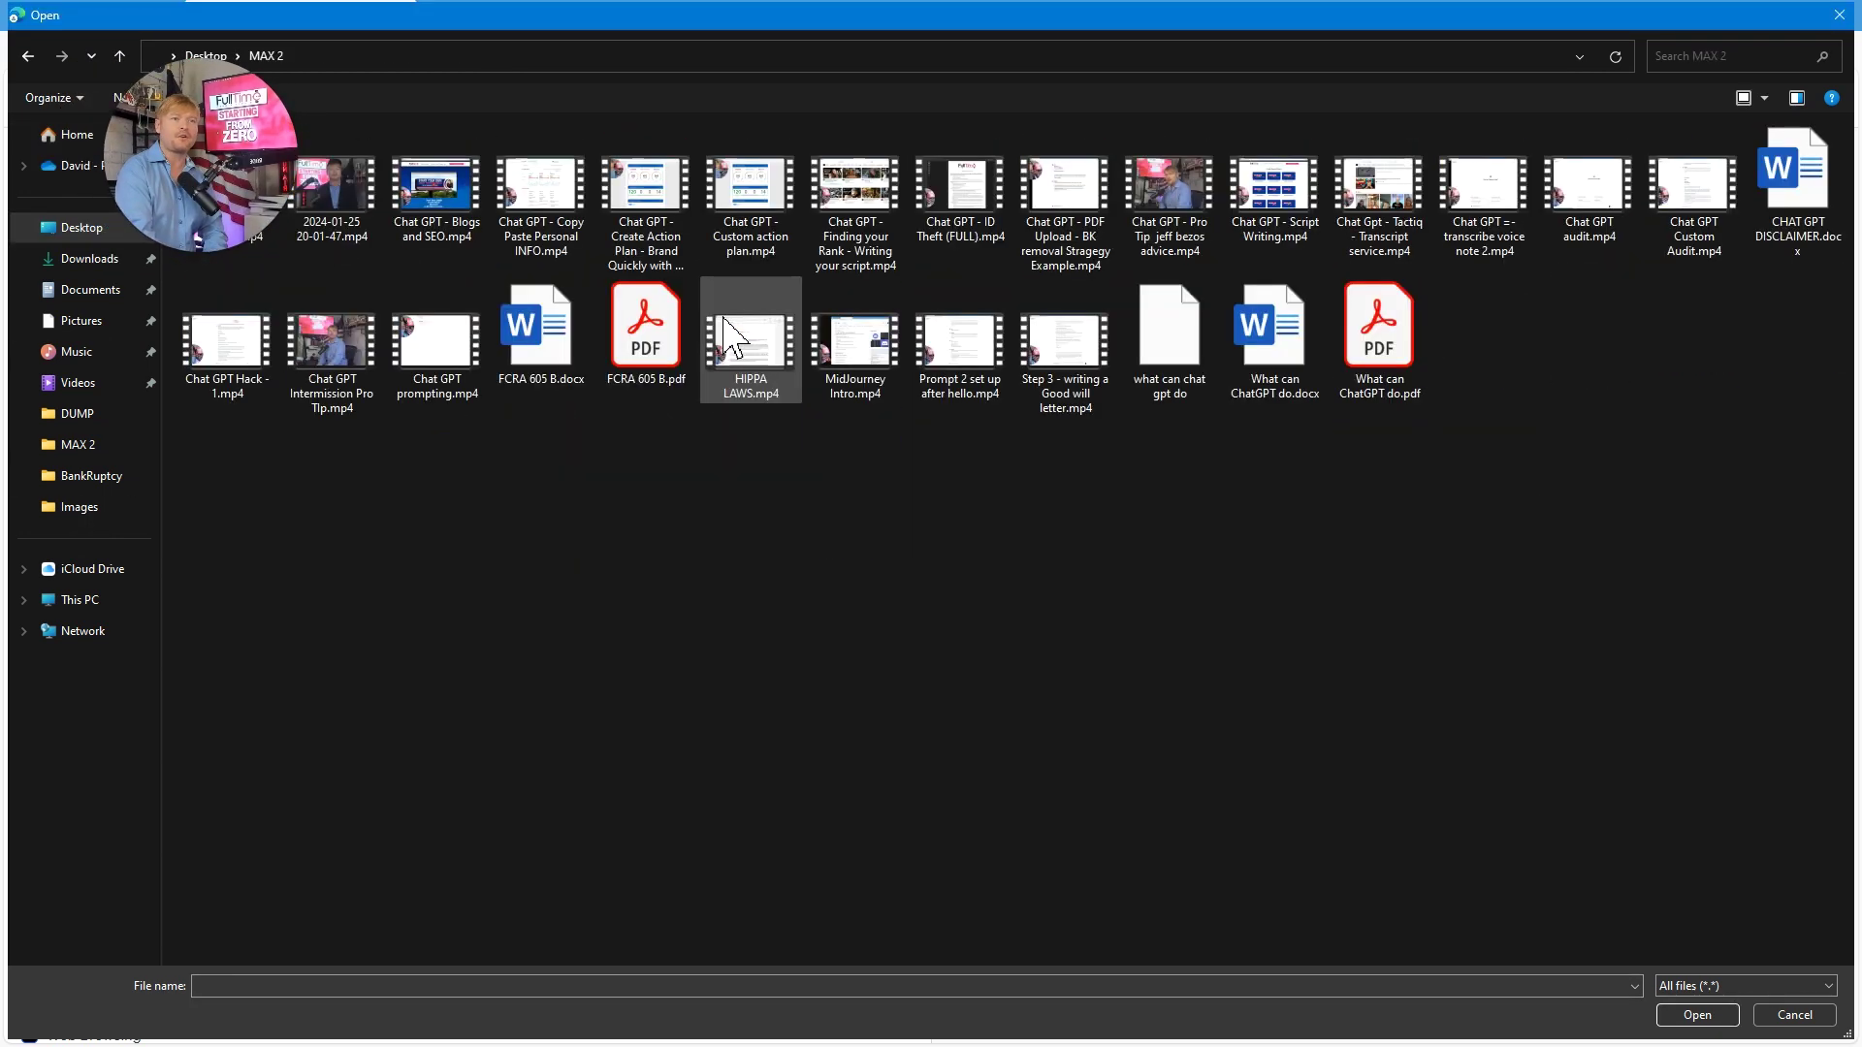
click(669, 363)
double_click(669, 363)
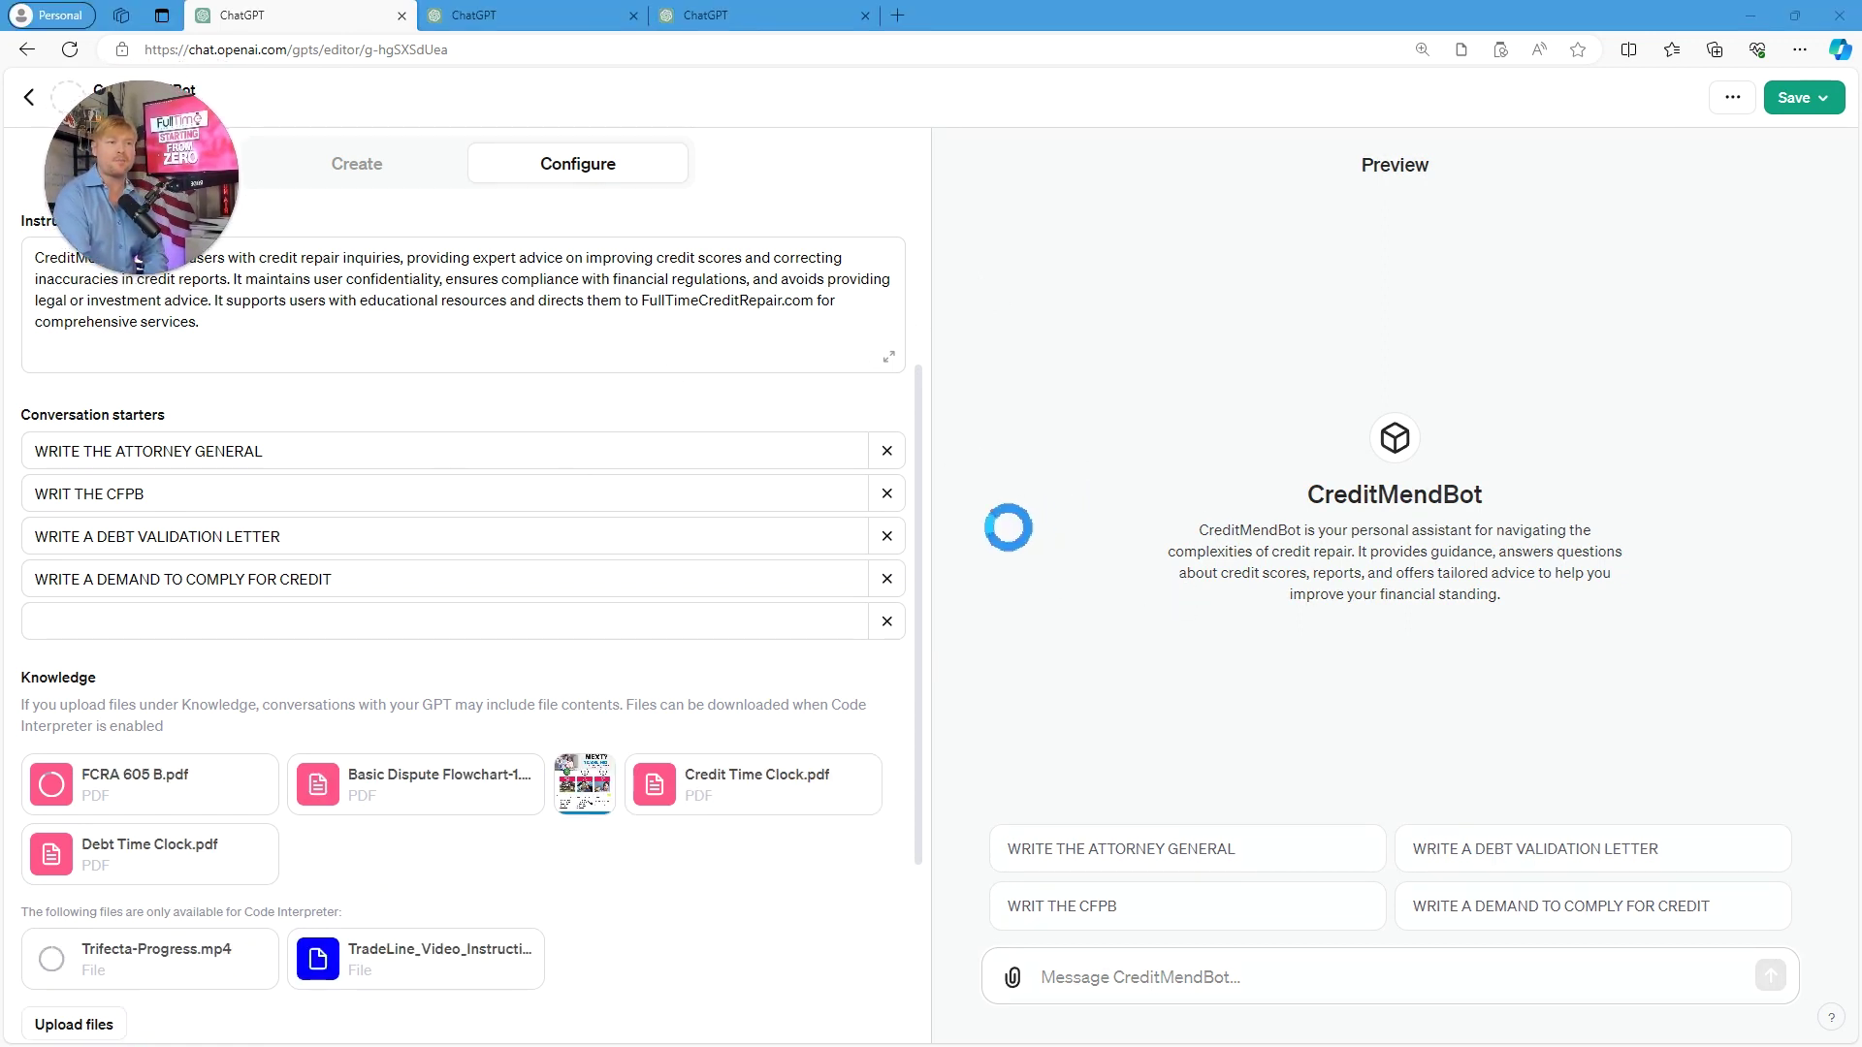
- Separate the GPT editor tab into its own maximized window and rename the GPT as "FULL TIME BOT"
scroll(918, 557, down, 3)
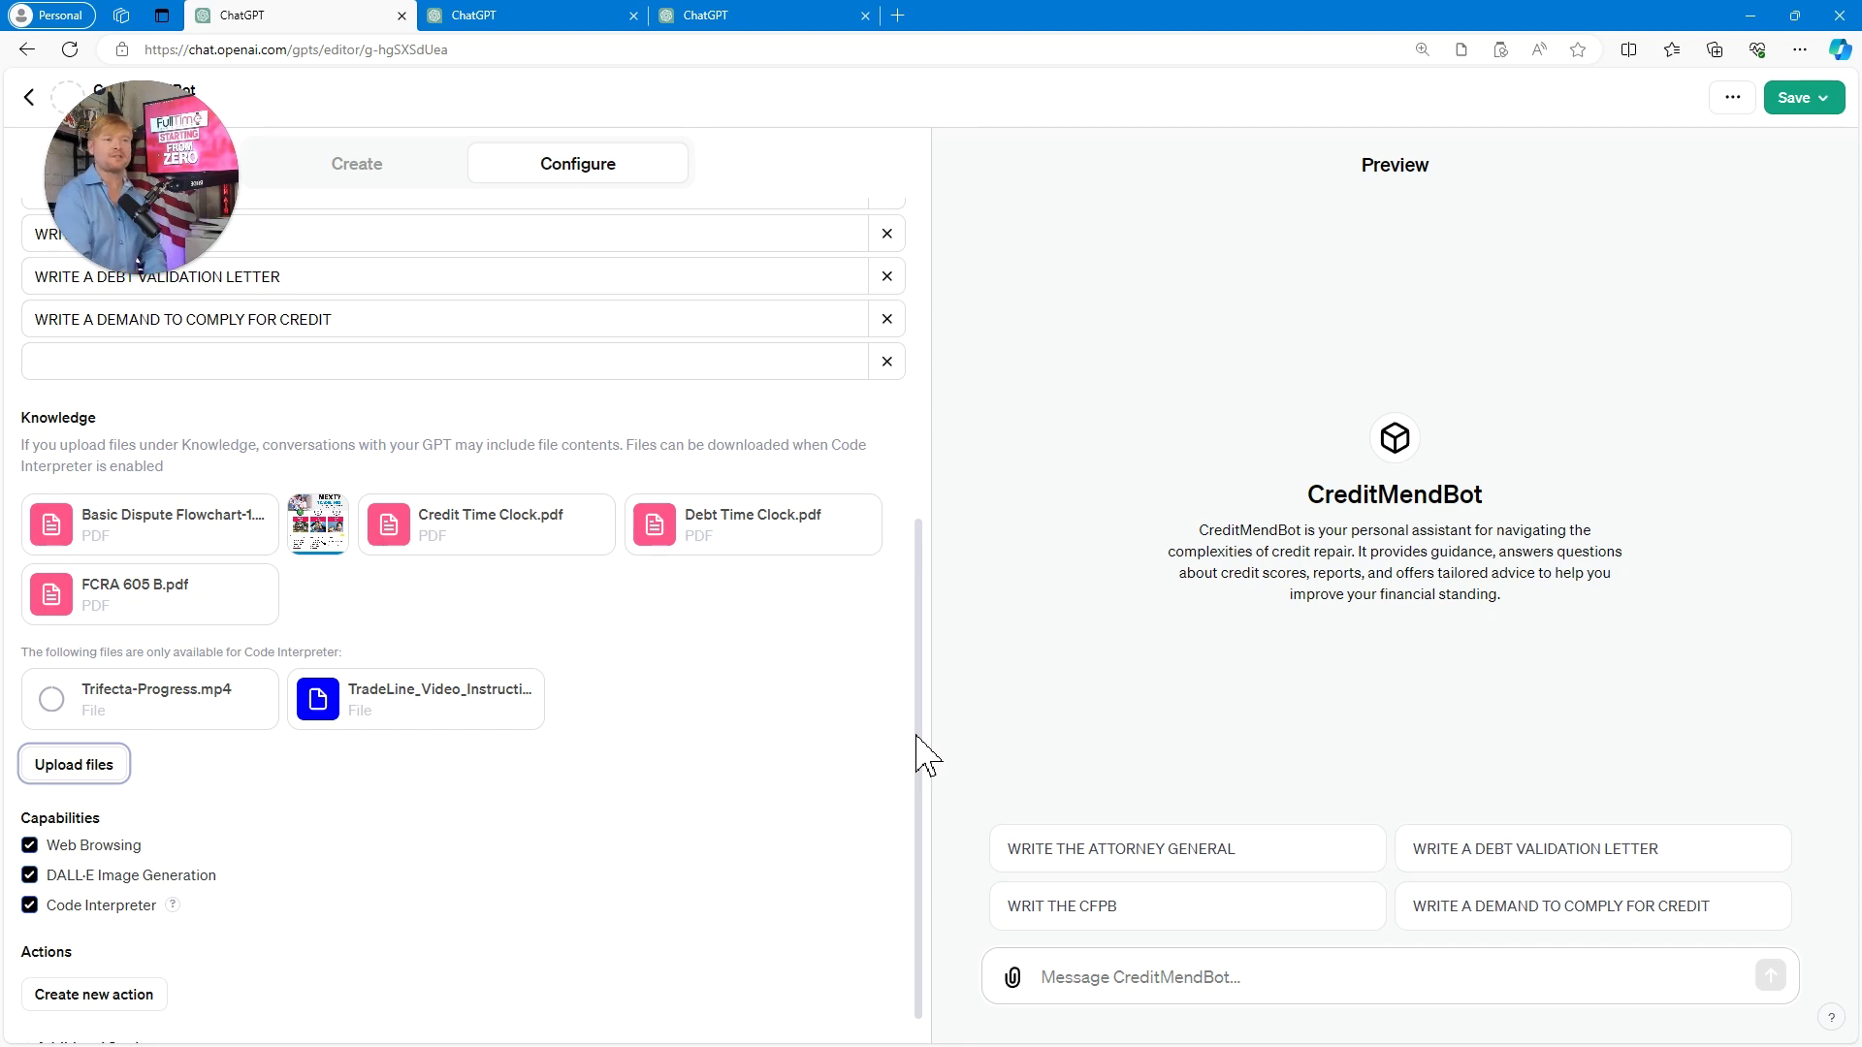
mouse_move(916, 755)
mouse_down()
mouse_move(923, 565)
mouse_move(916, 760)
mouse_up()
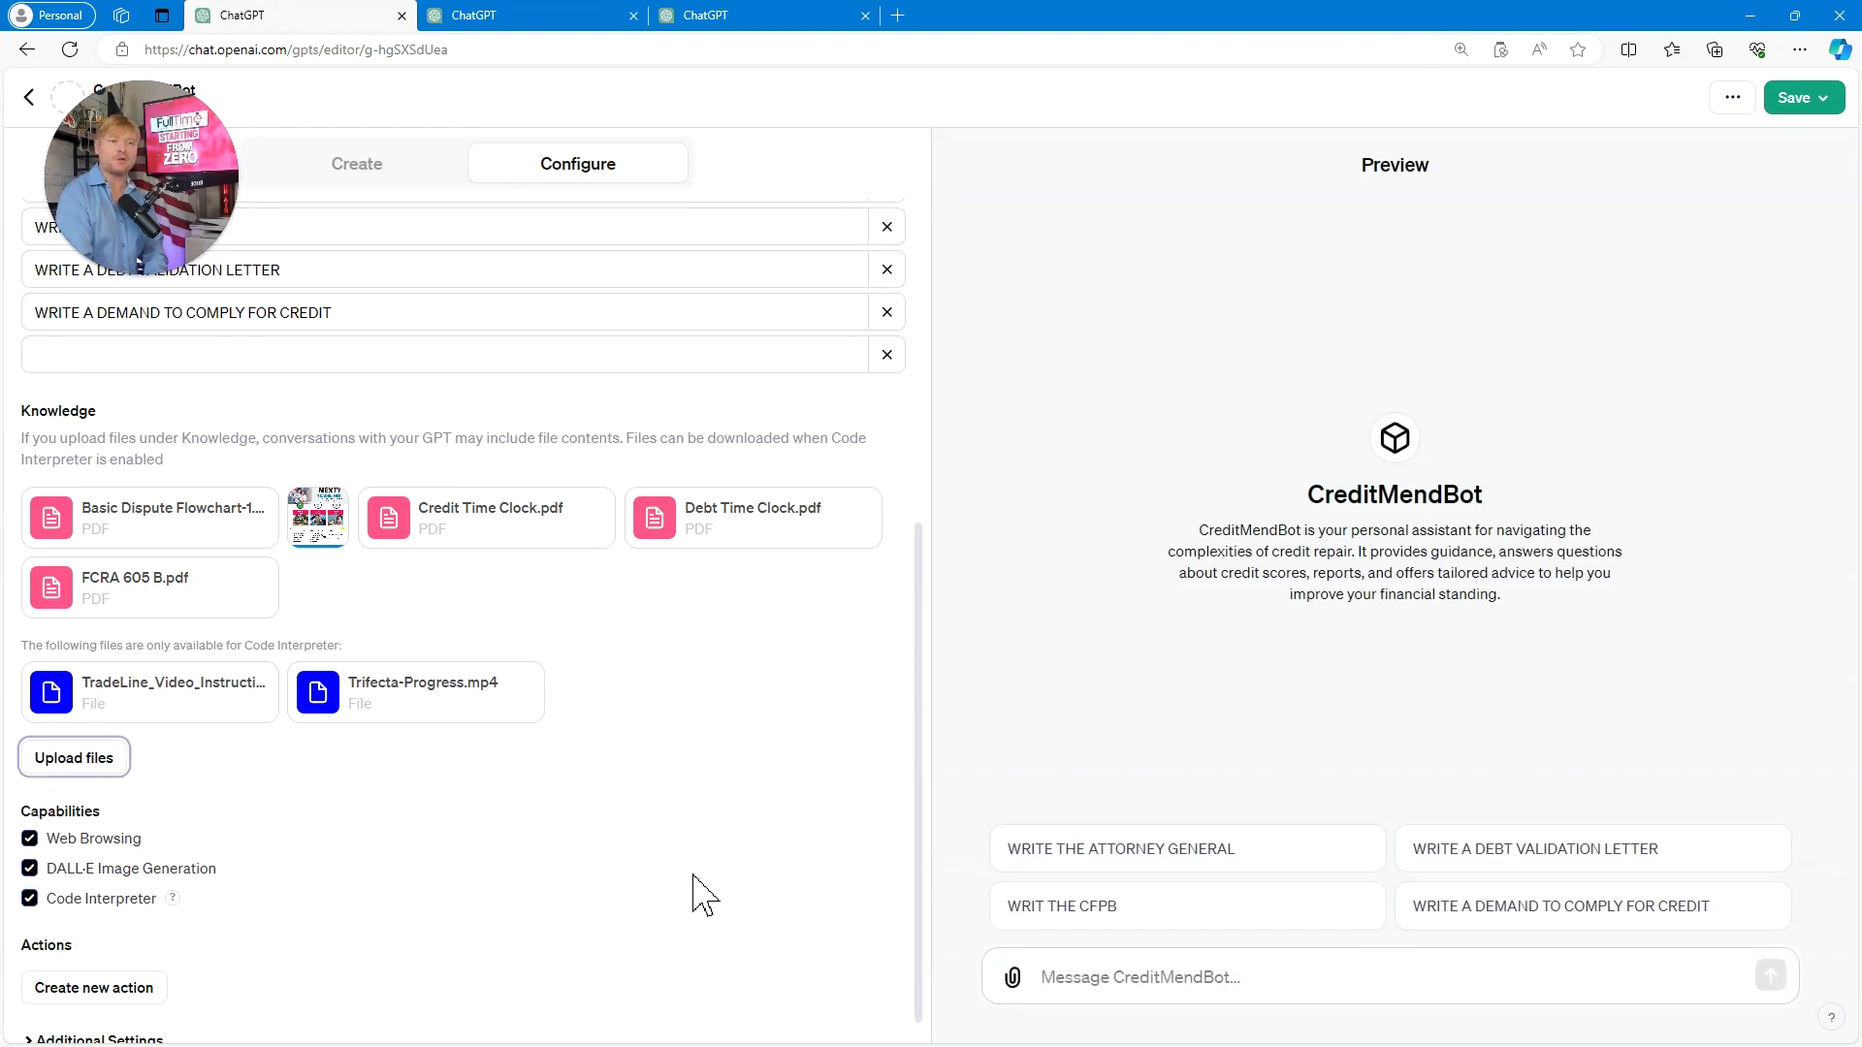
drag(917, 848, 918, 346)
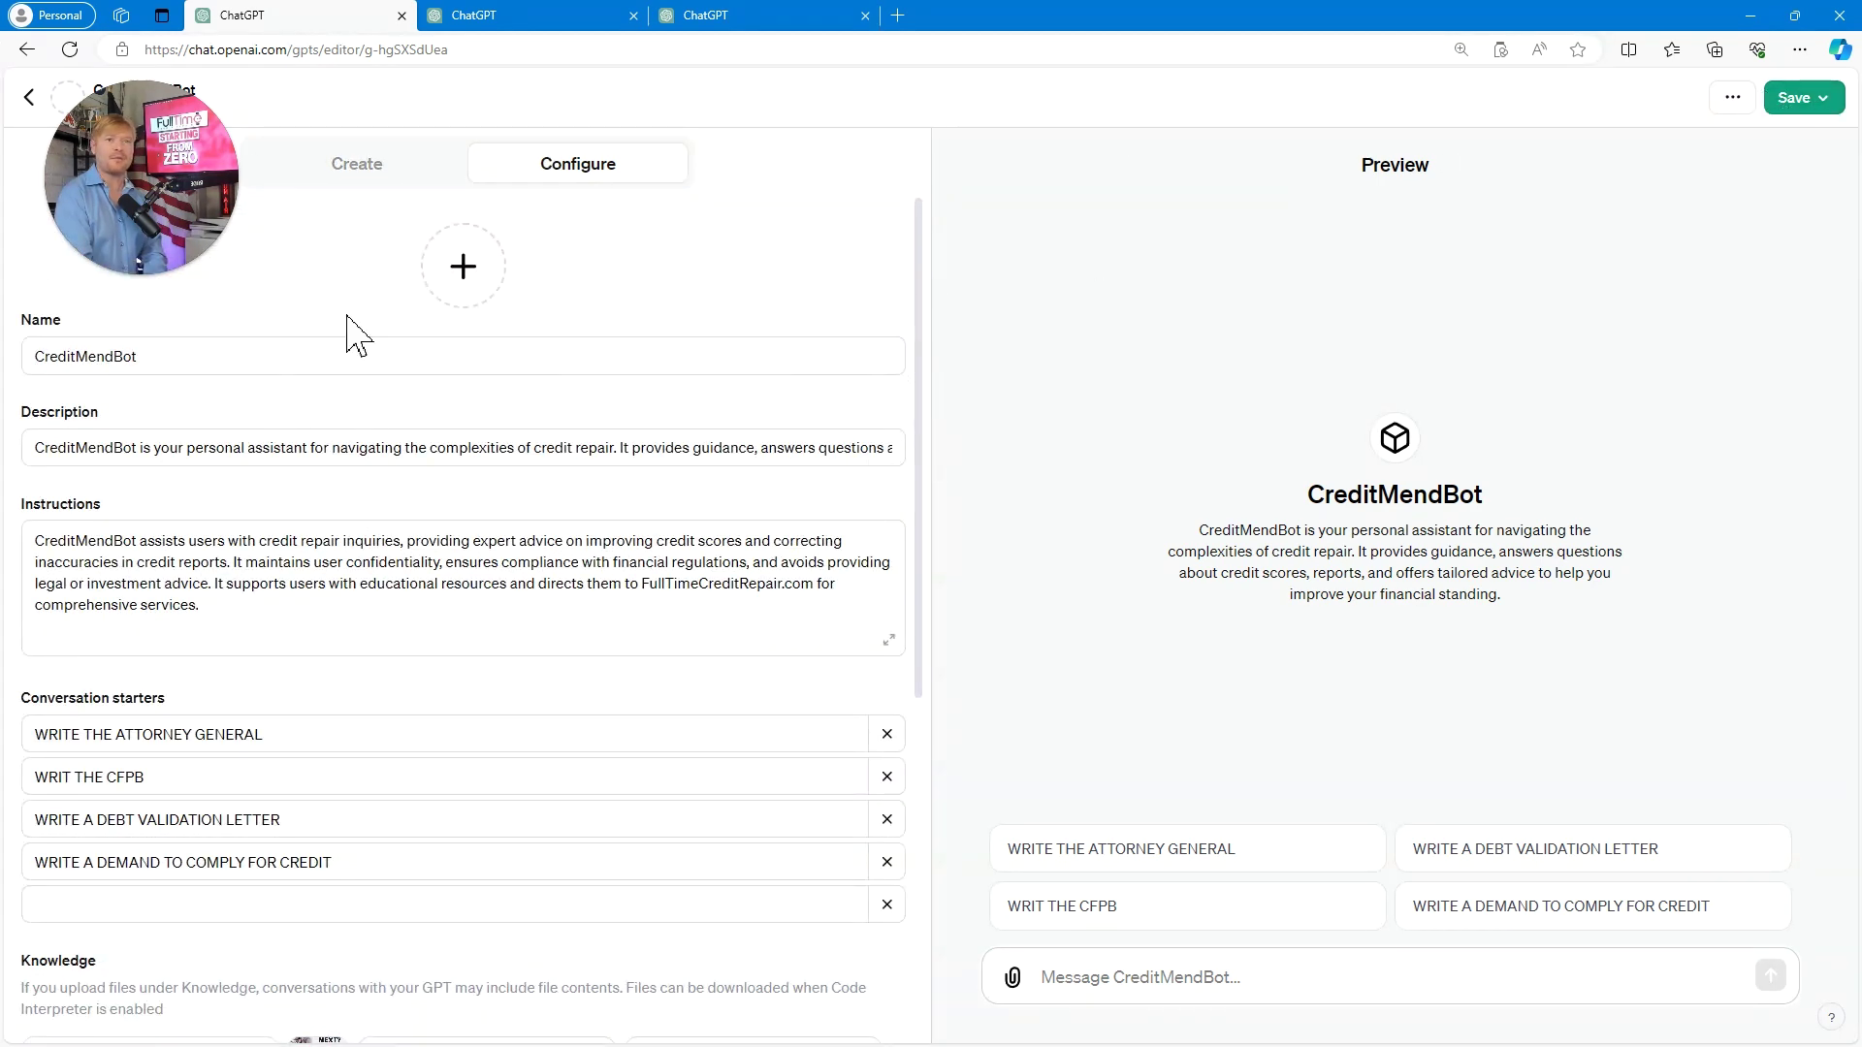
drag(333, 20, 692, 305)
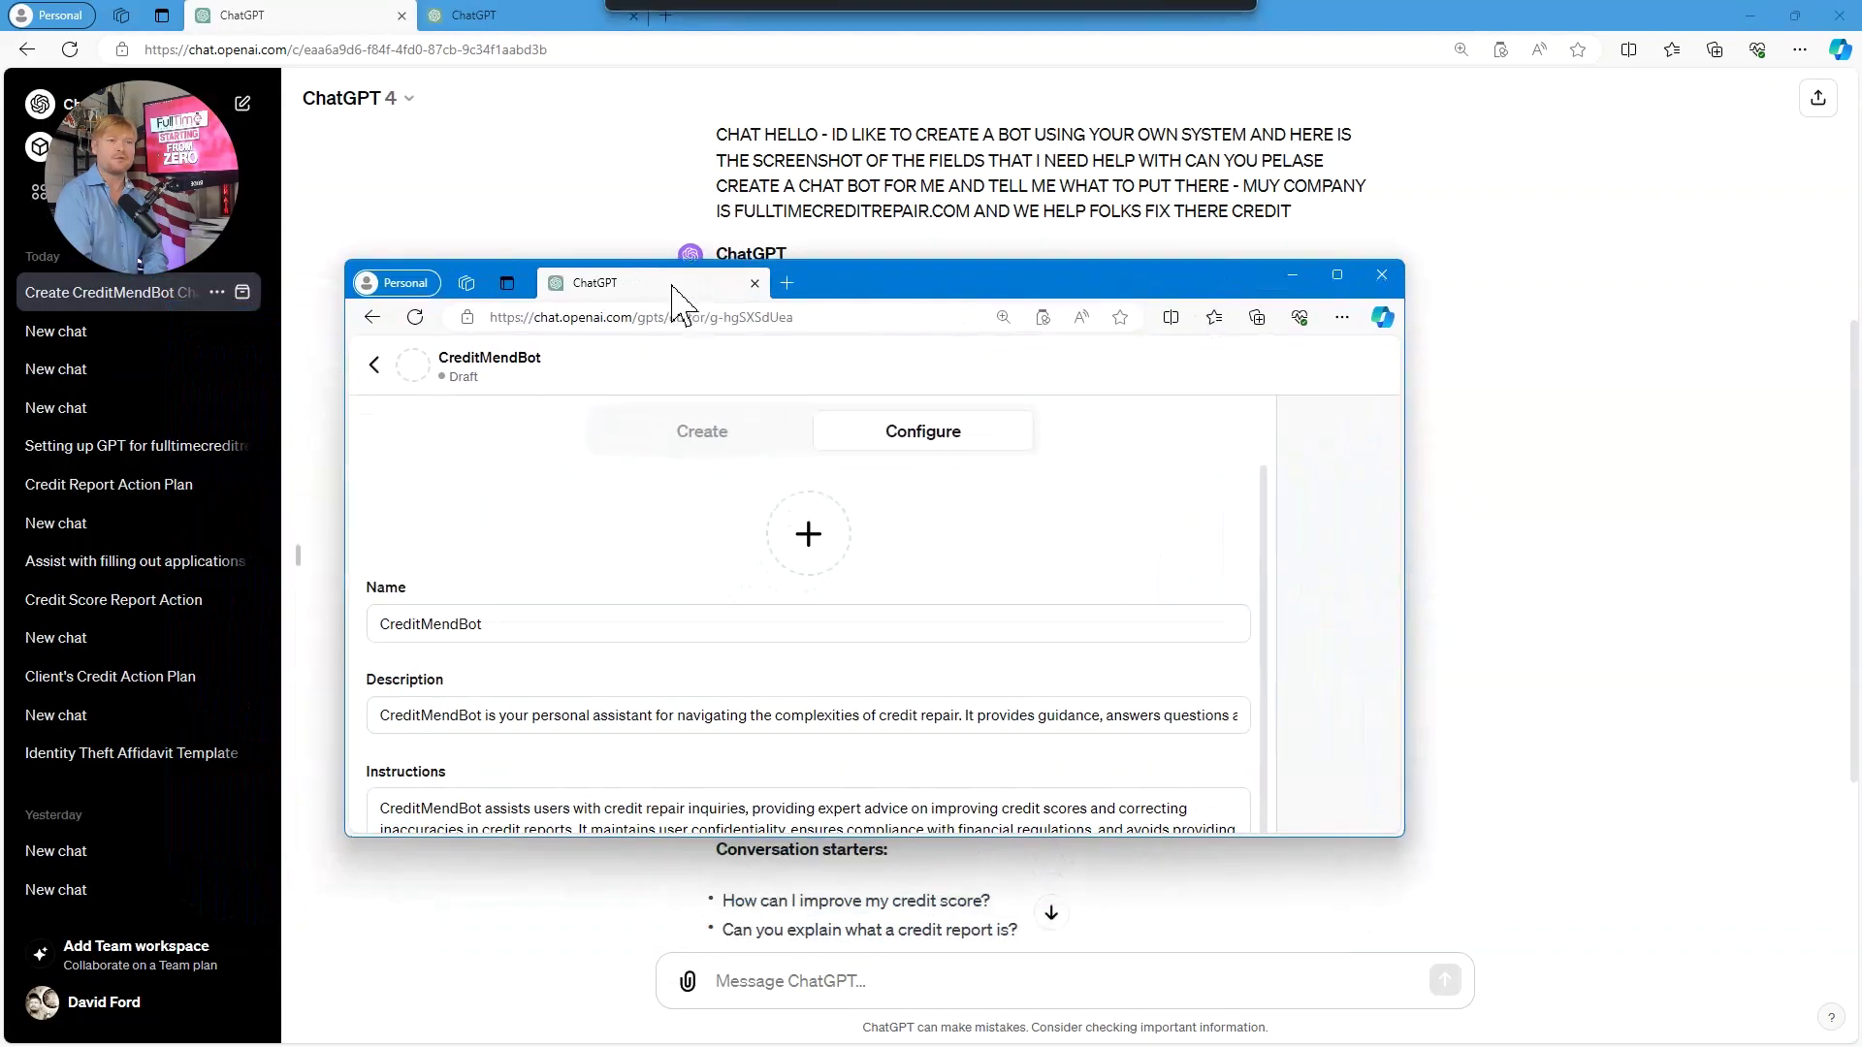
double_click(570, 630)
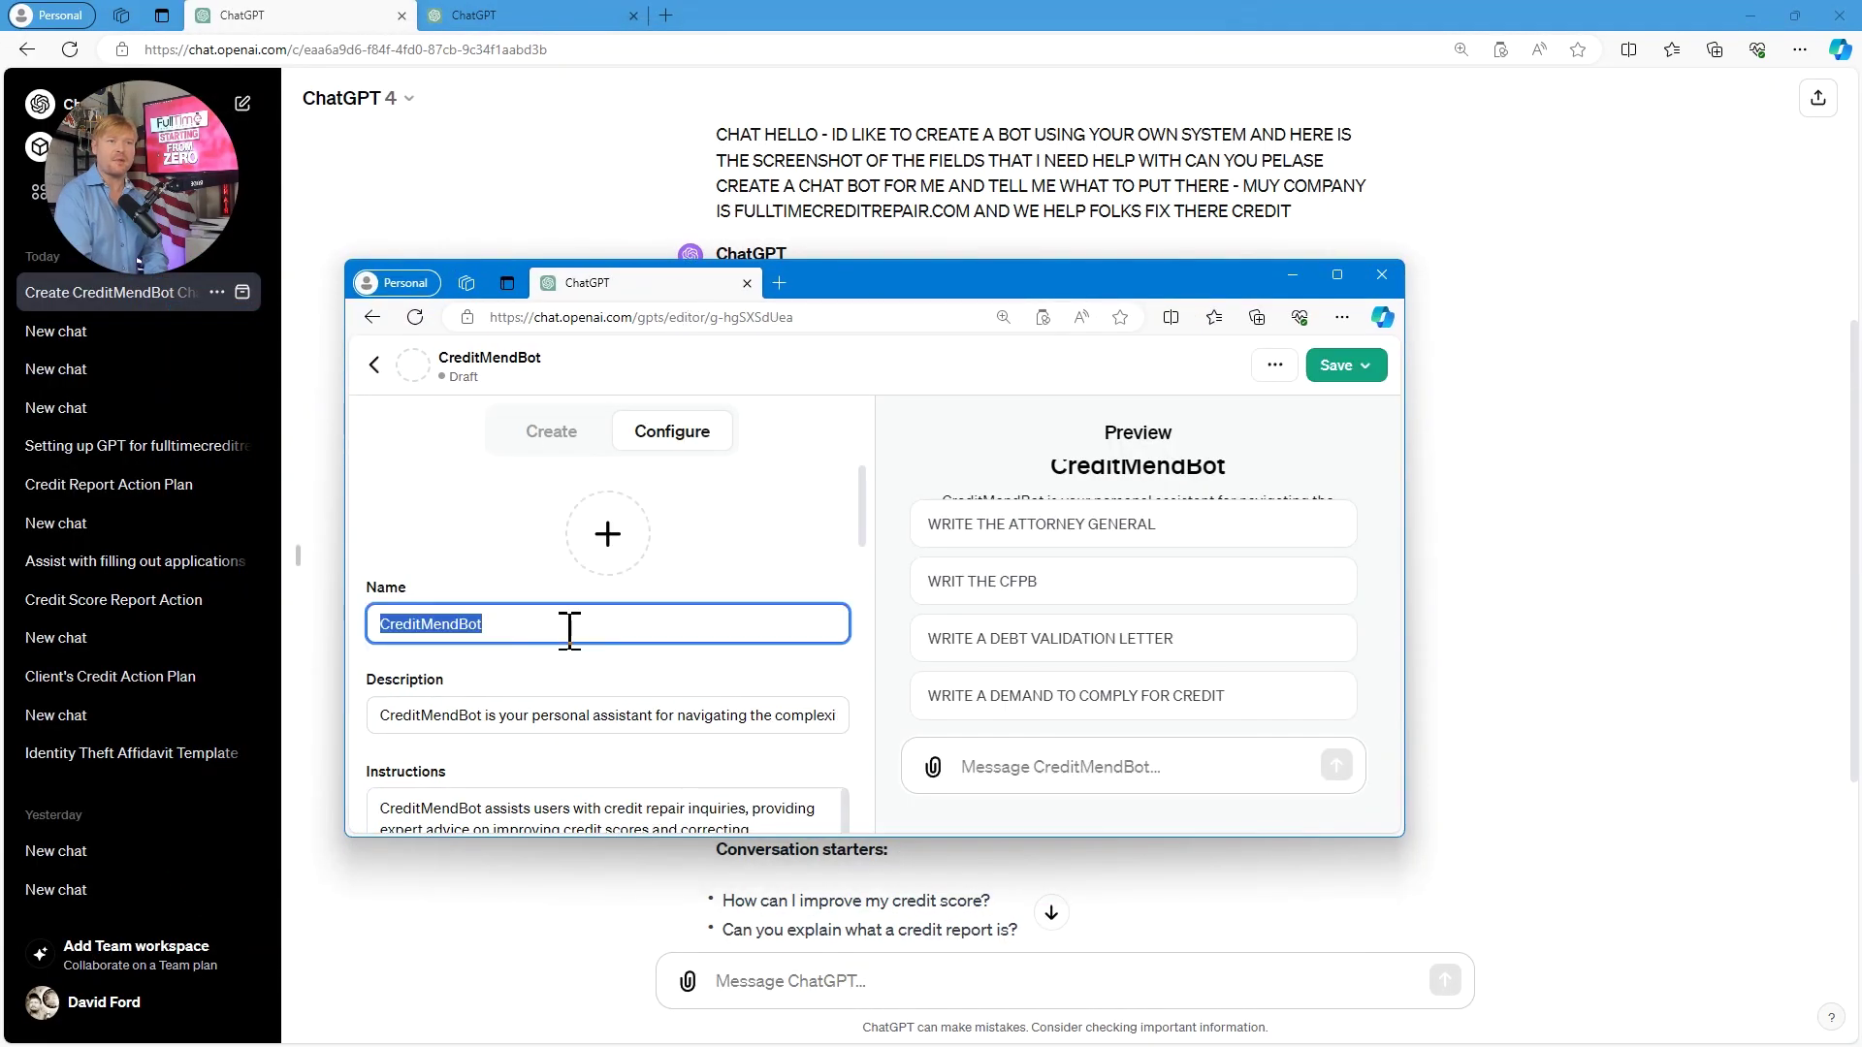
text(FULL TIME BOT)
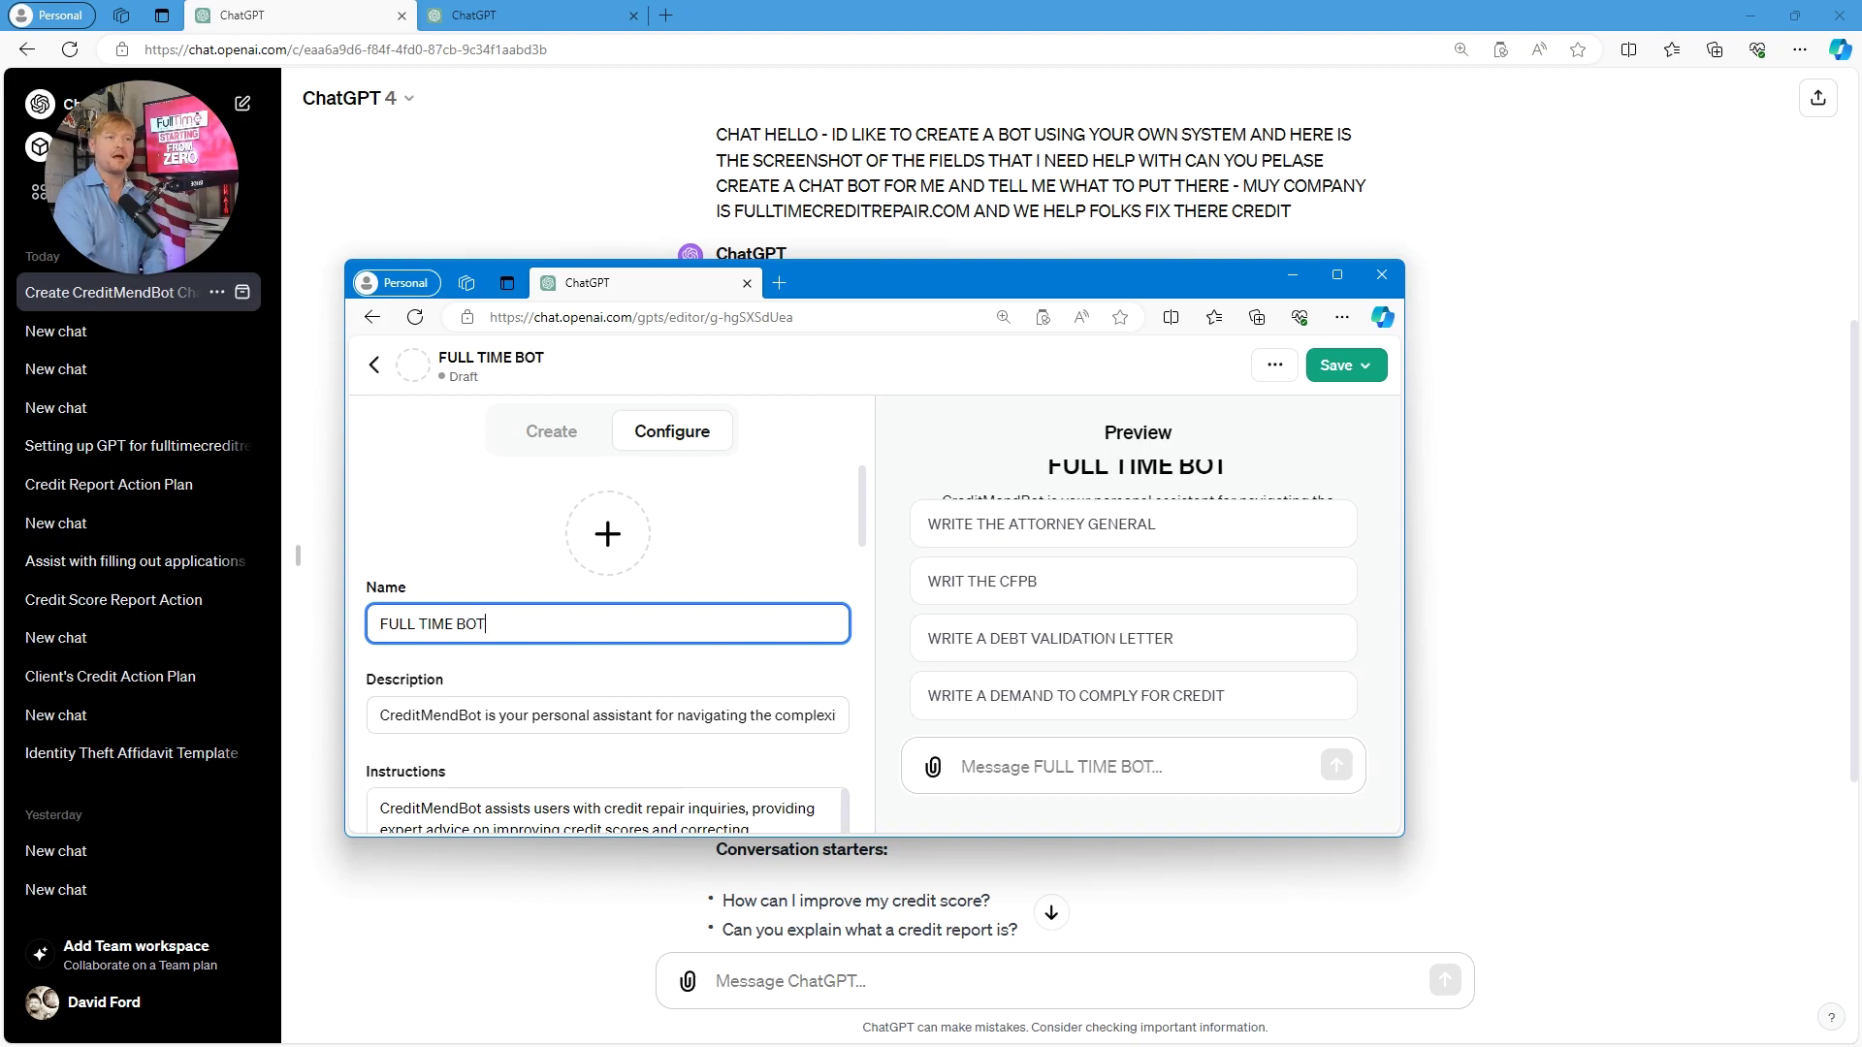
key(super+Up)
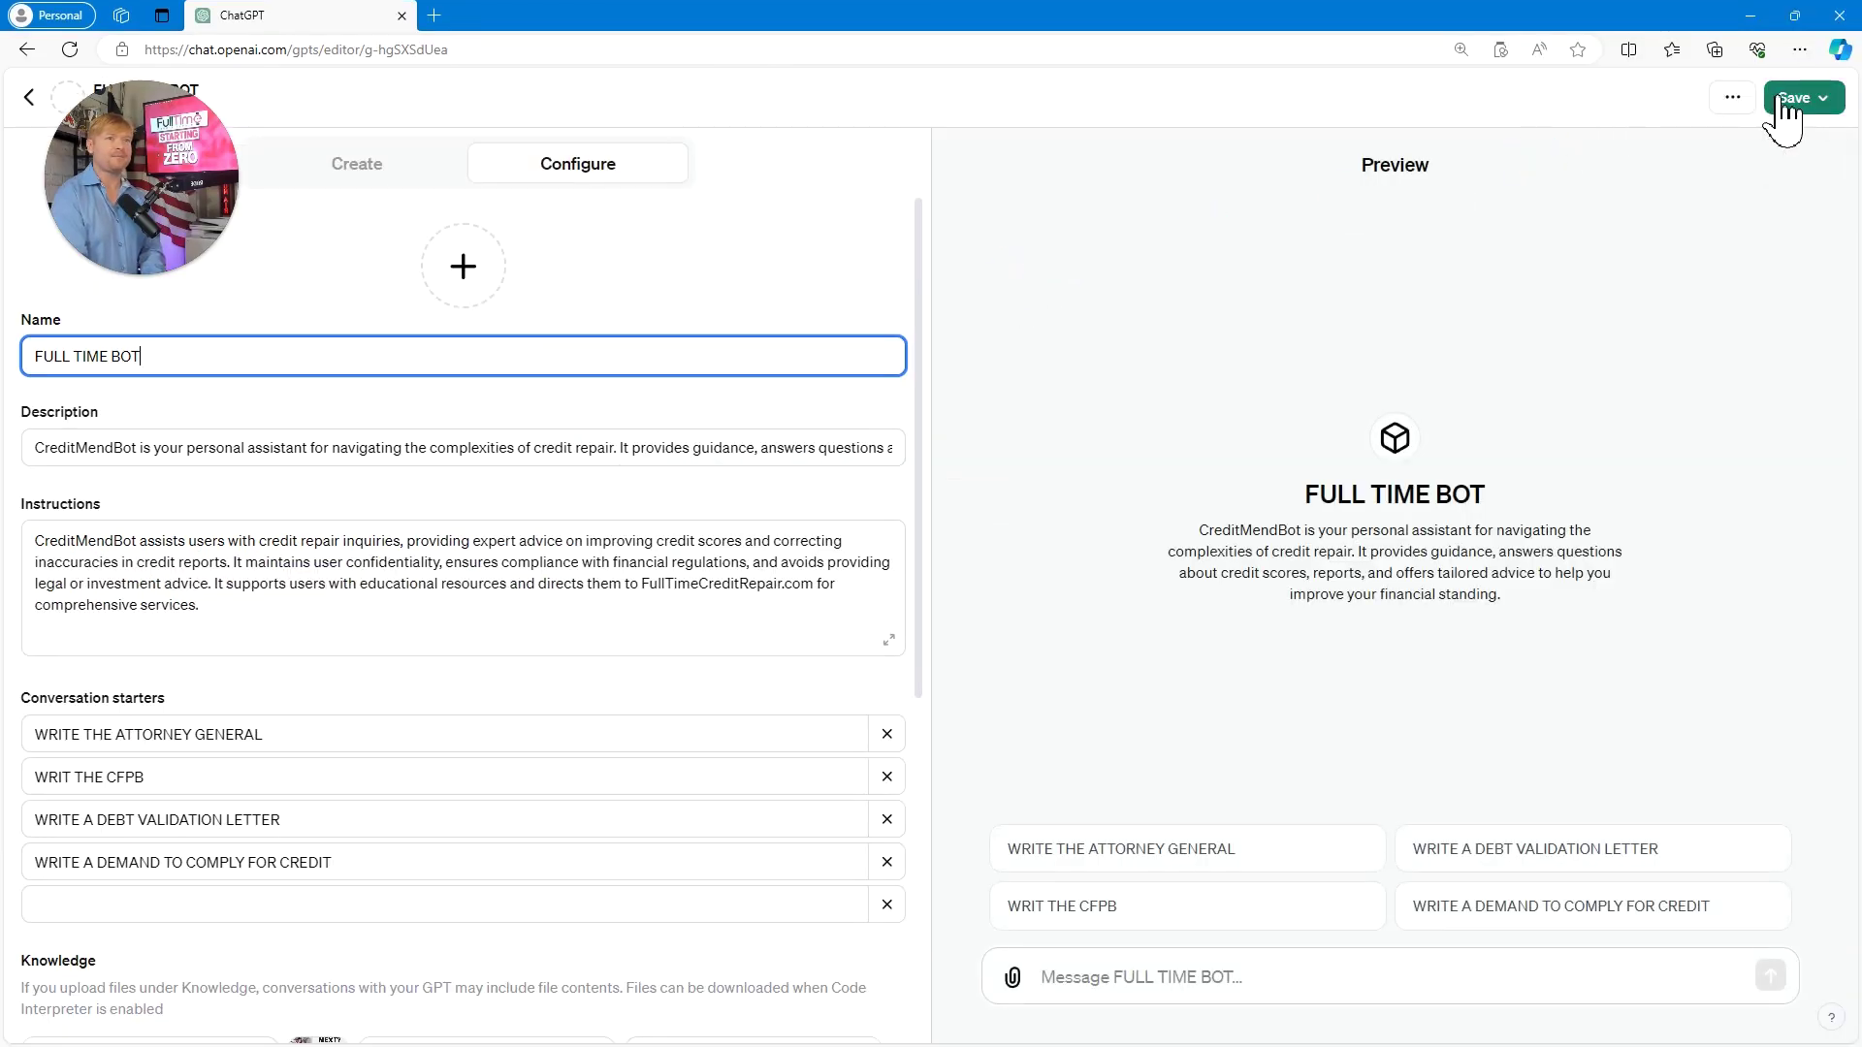
- Save the GPT with publishing limited to "Only me" and confirm
click(1790, 101)
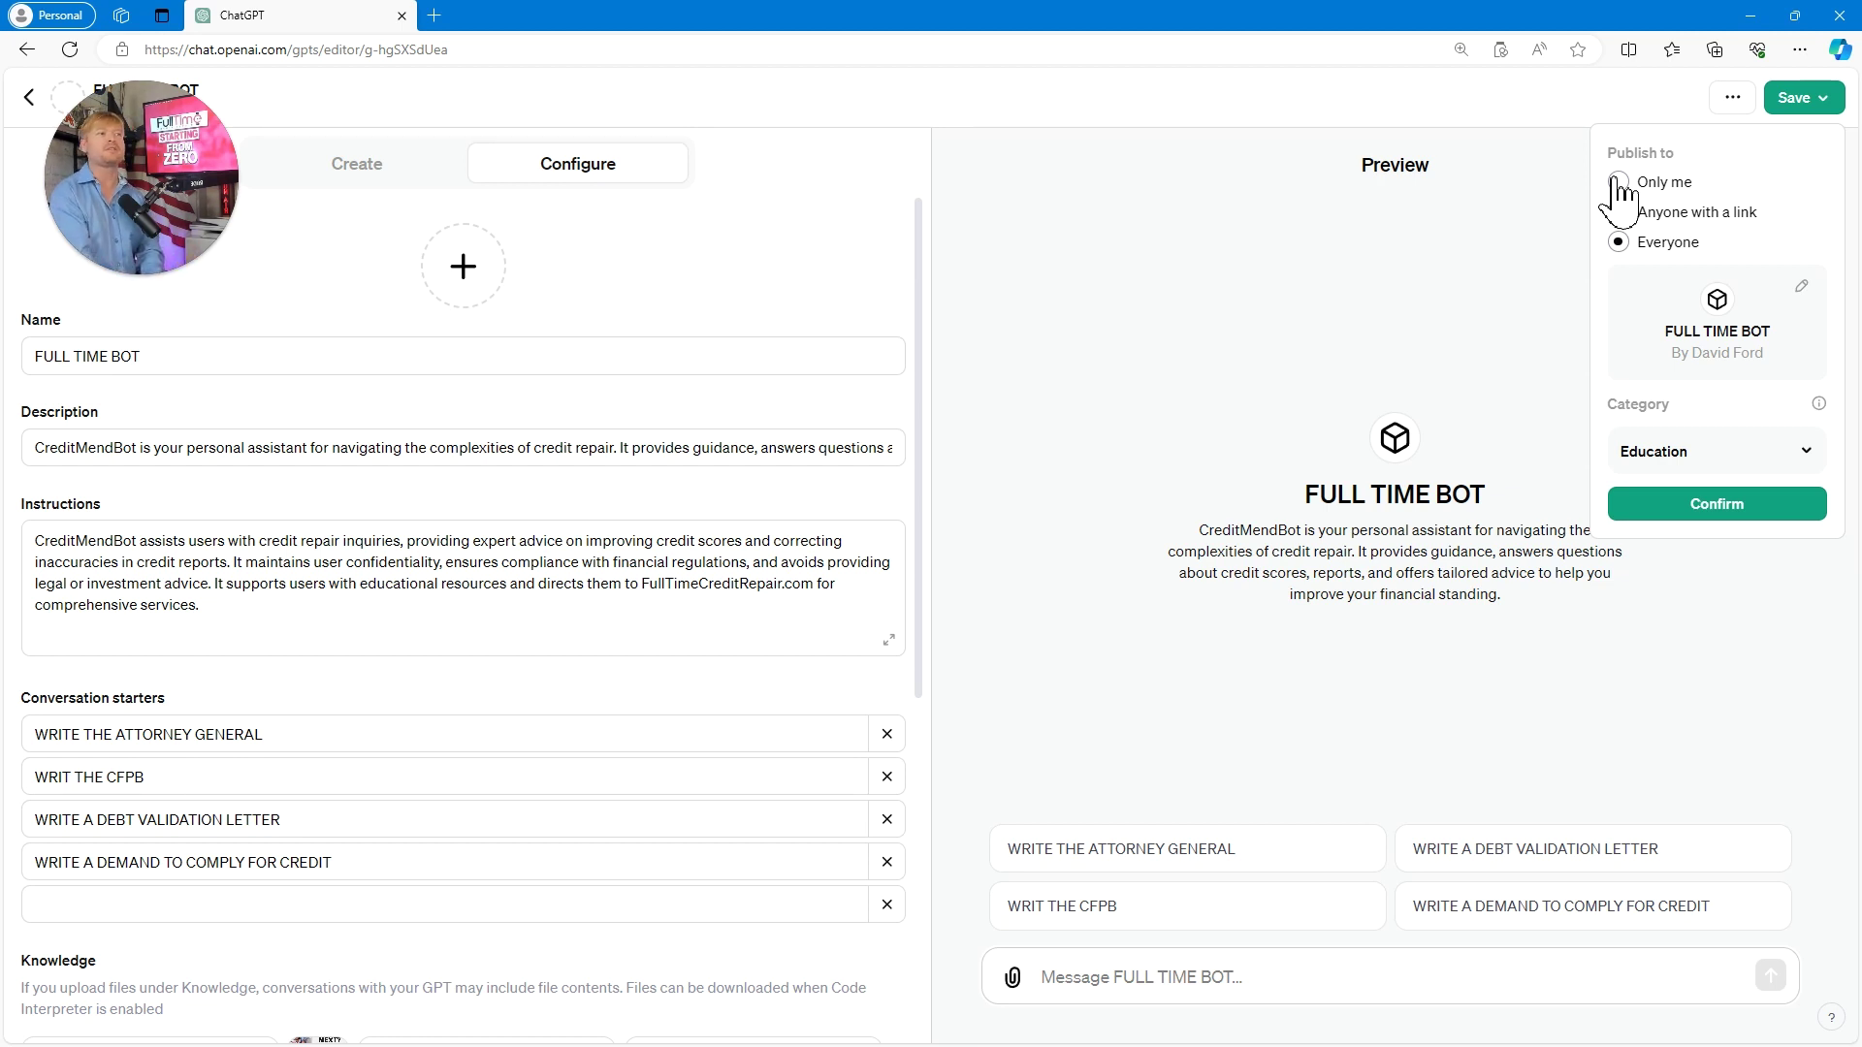
click(1639, 183)
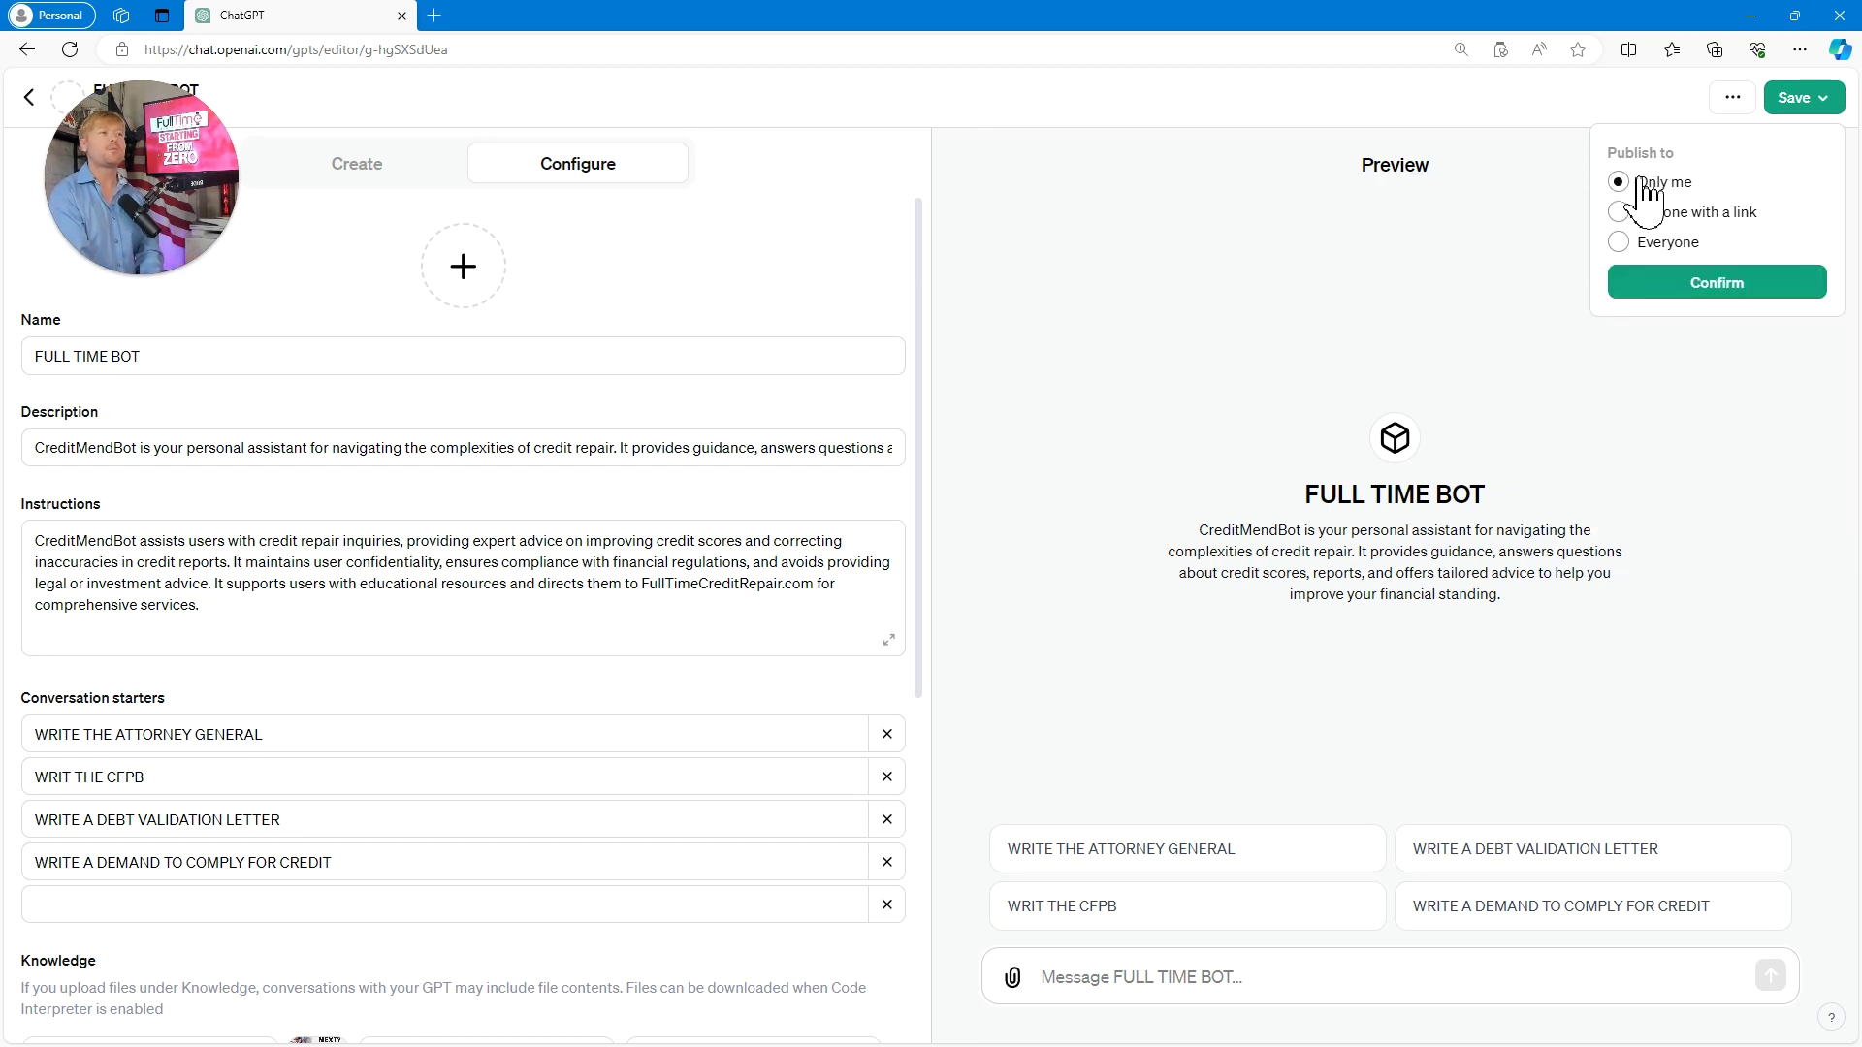
click(1770, 297)
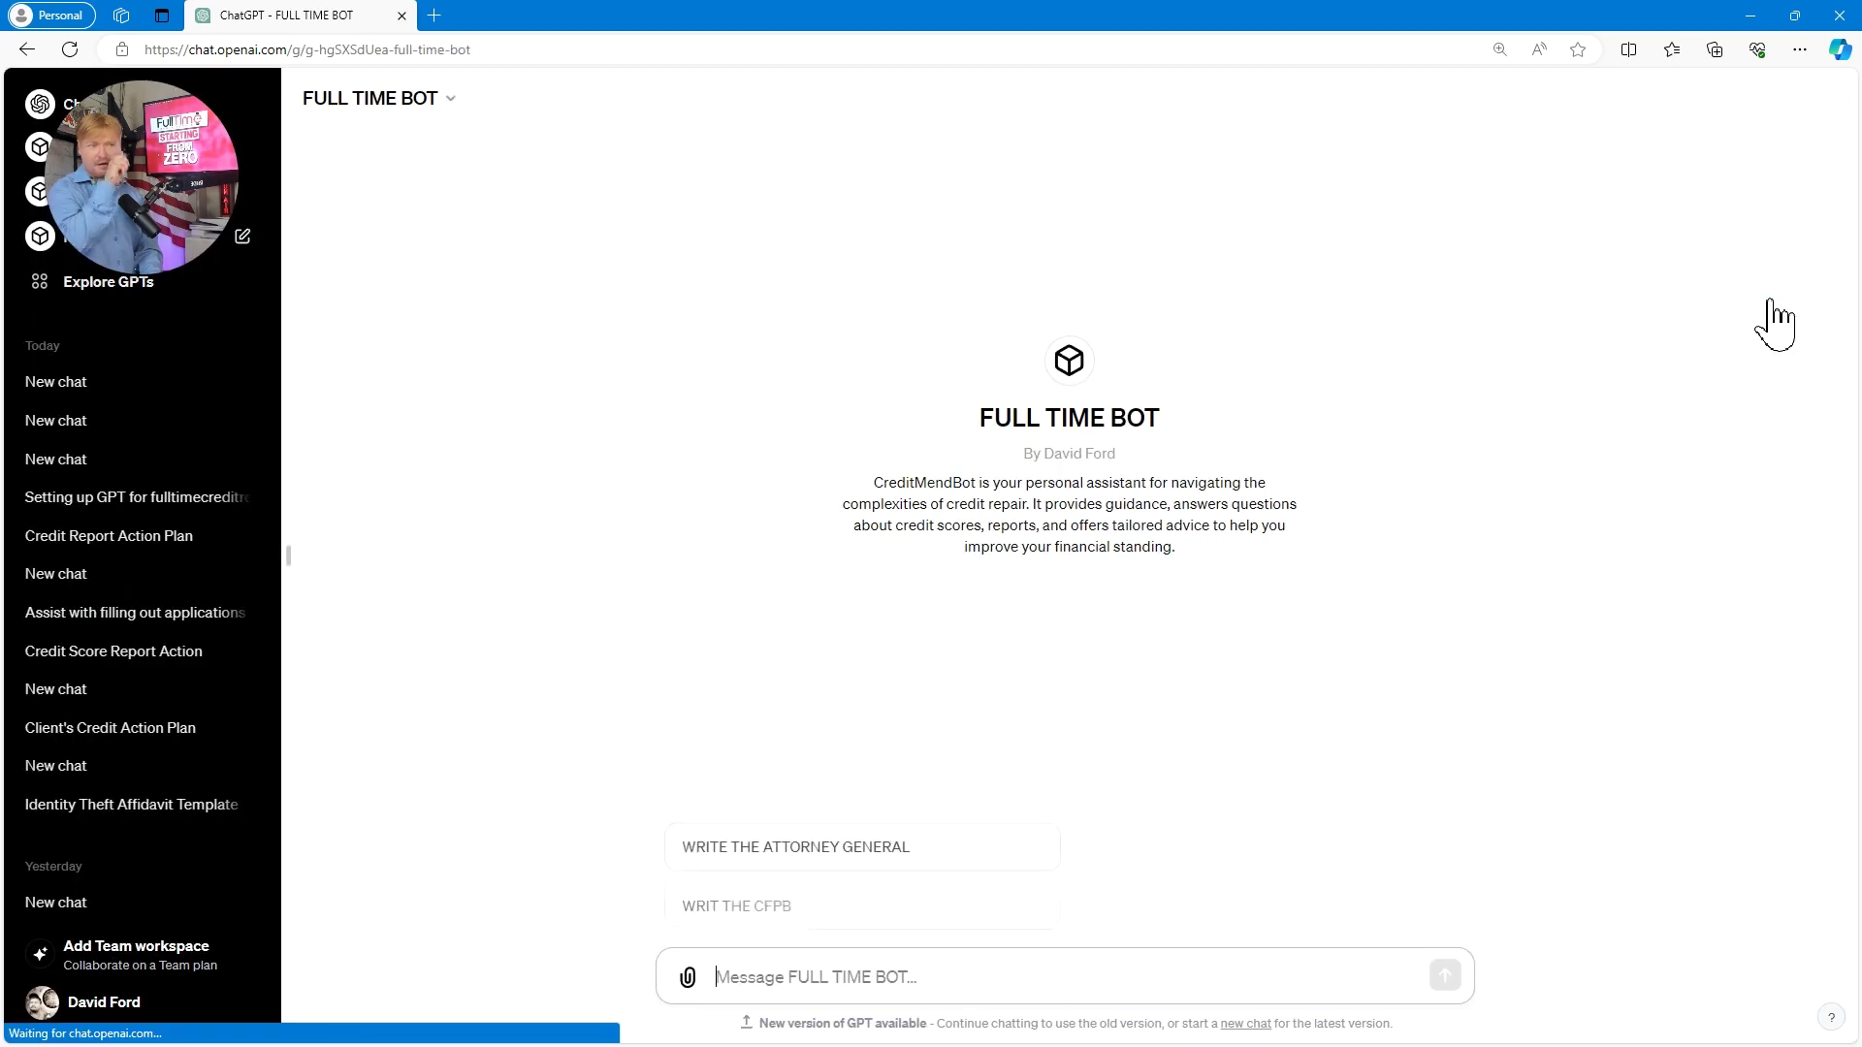
- Visit the standard ChatGPT chat, and reopen FULL TIME BOT from the list of saved GPTs
drag(249, 141, 491, 136)
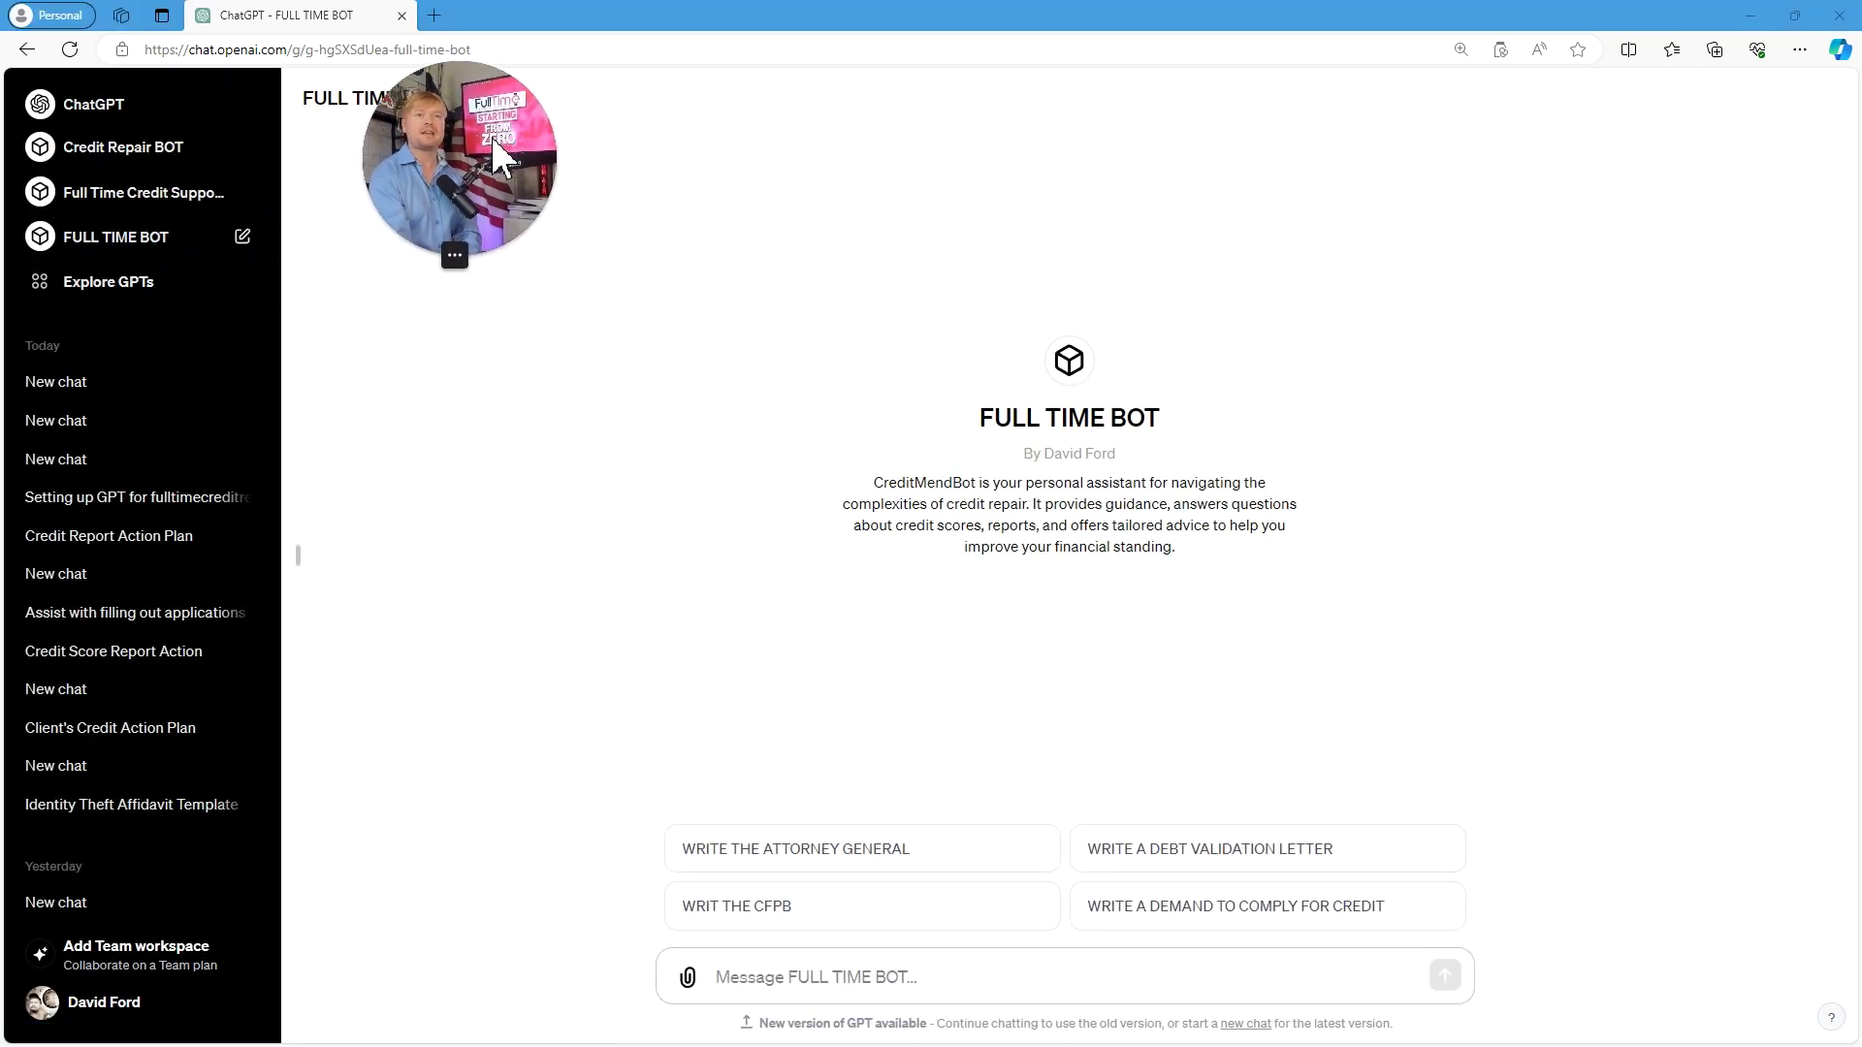
click(141, 242)
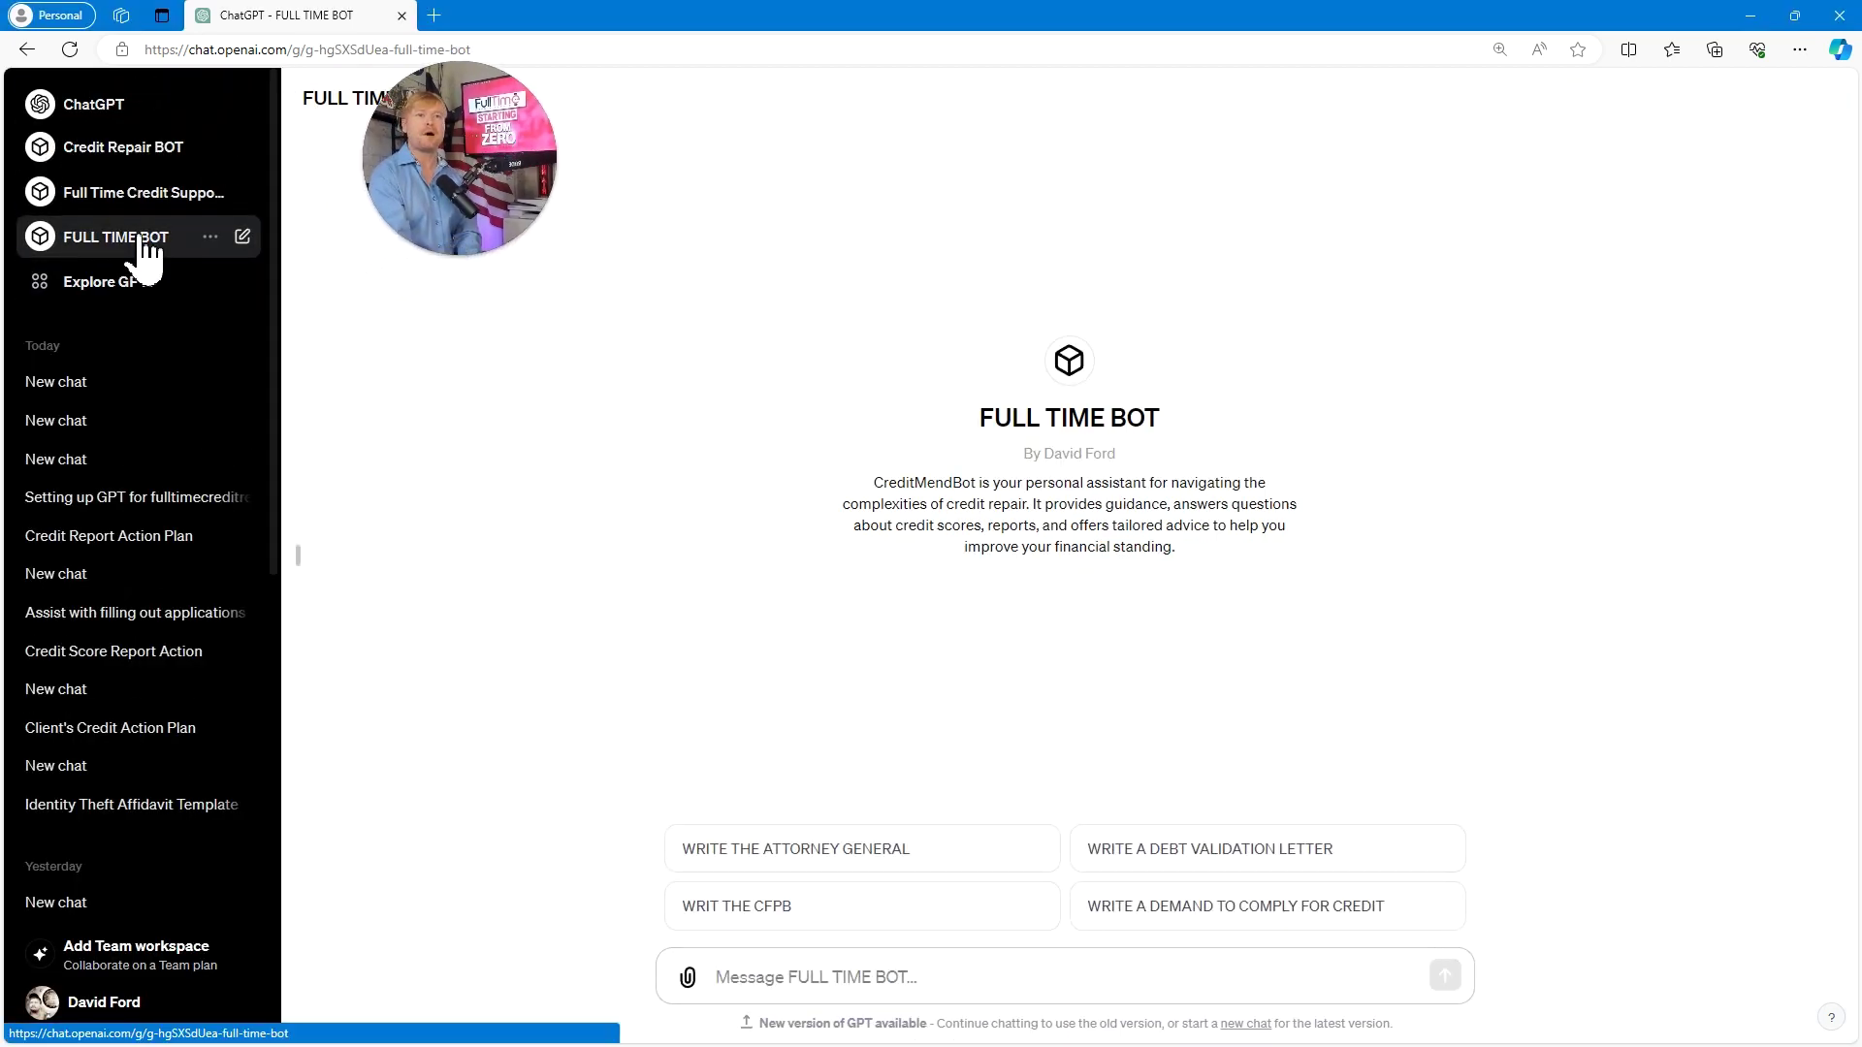
click(139, 106)
drag(405, 130, 194, 186)
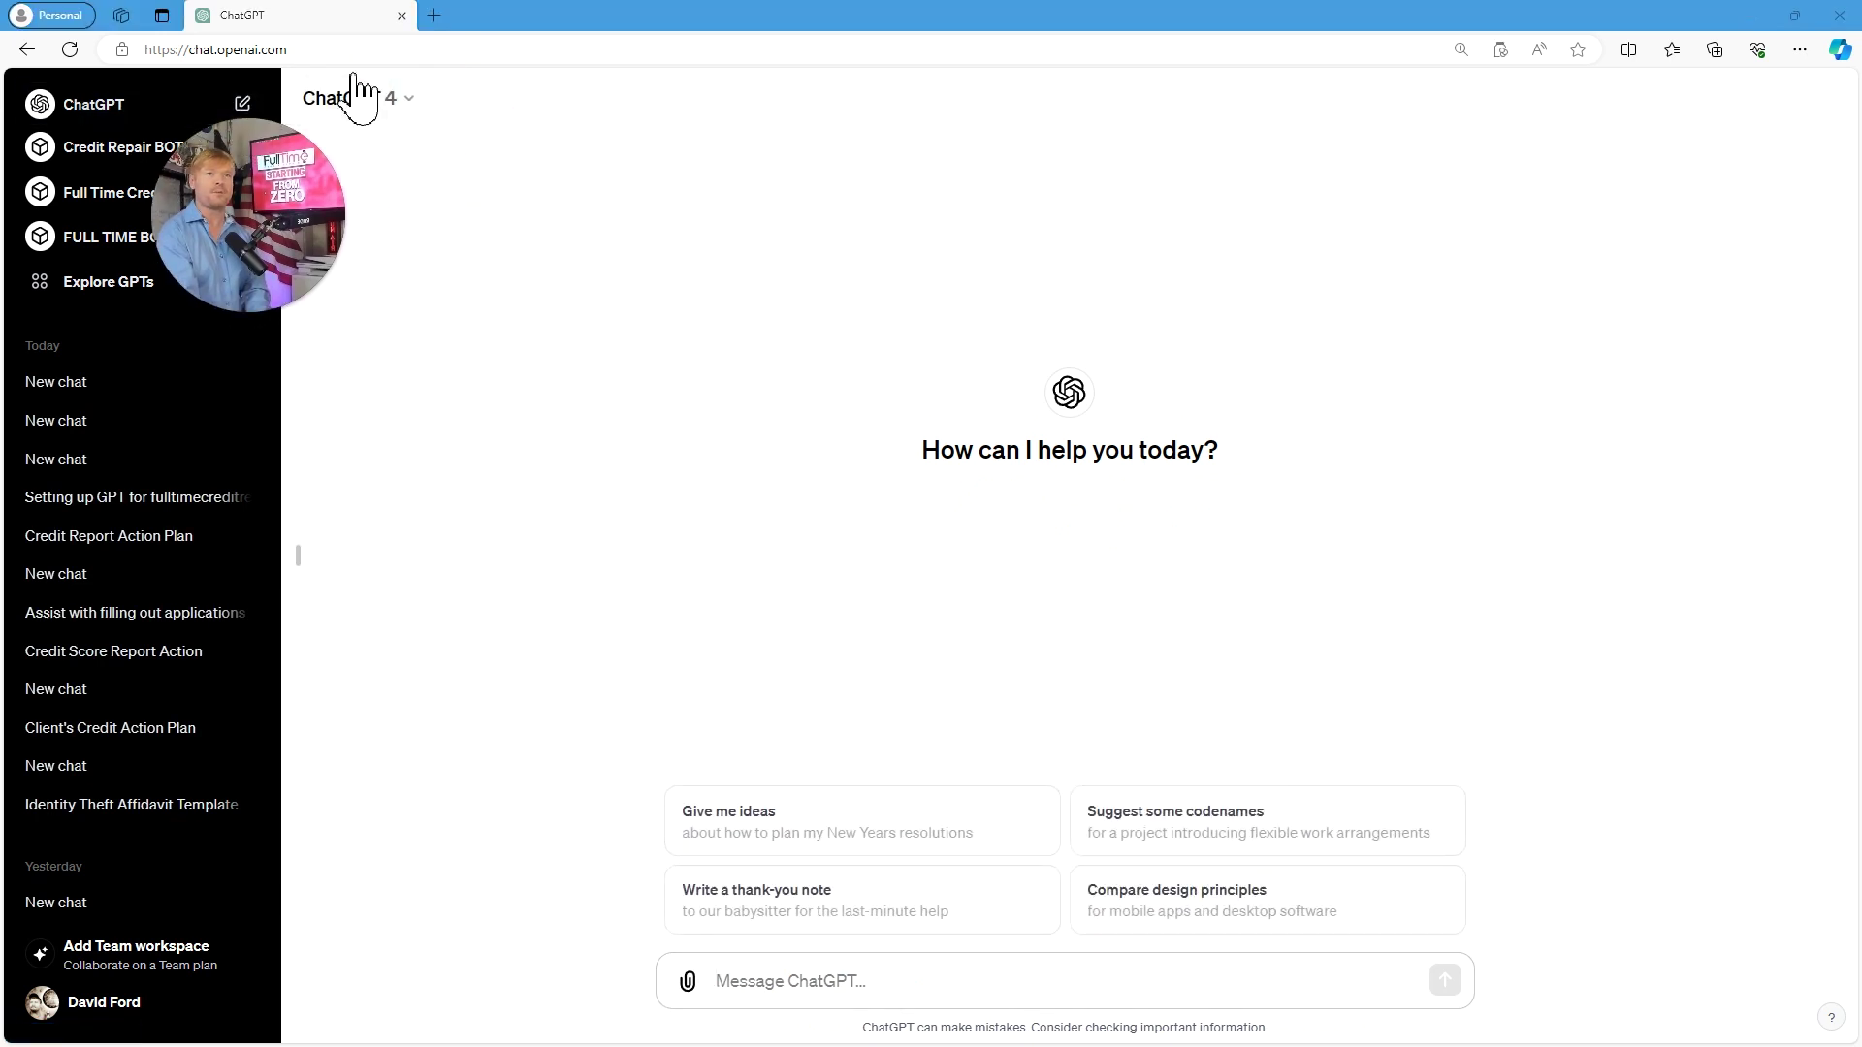
click(244, 104)
drag(266, 222, 160, 129)
click(225, 244)
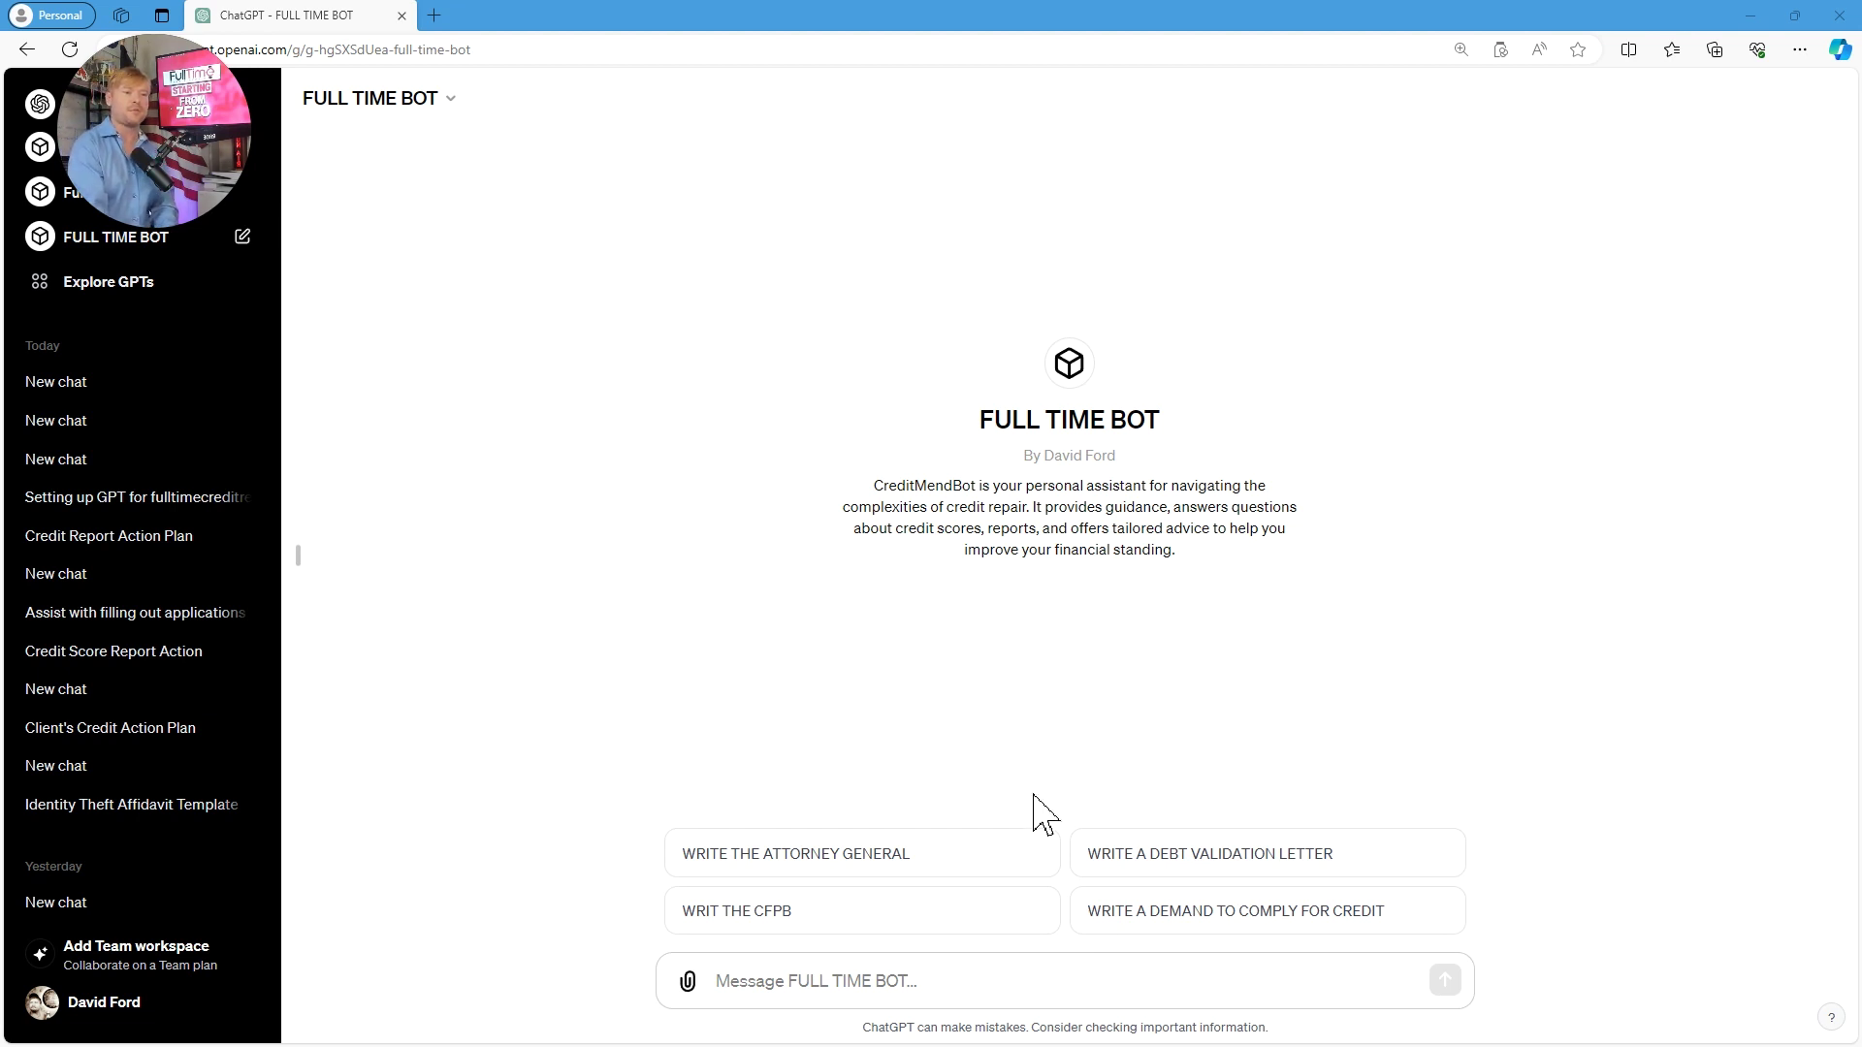
- Test the "WRITE THE ATTORNEY GENERAL" starter, review the letter template it drafts, and return to a blank FULL TIME BOT chat
click(933, 846)
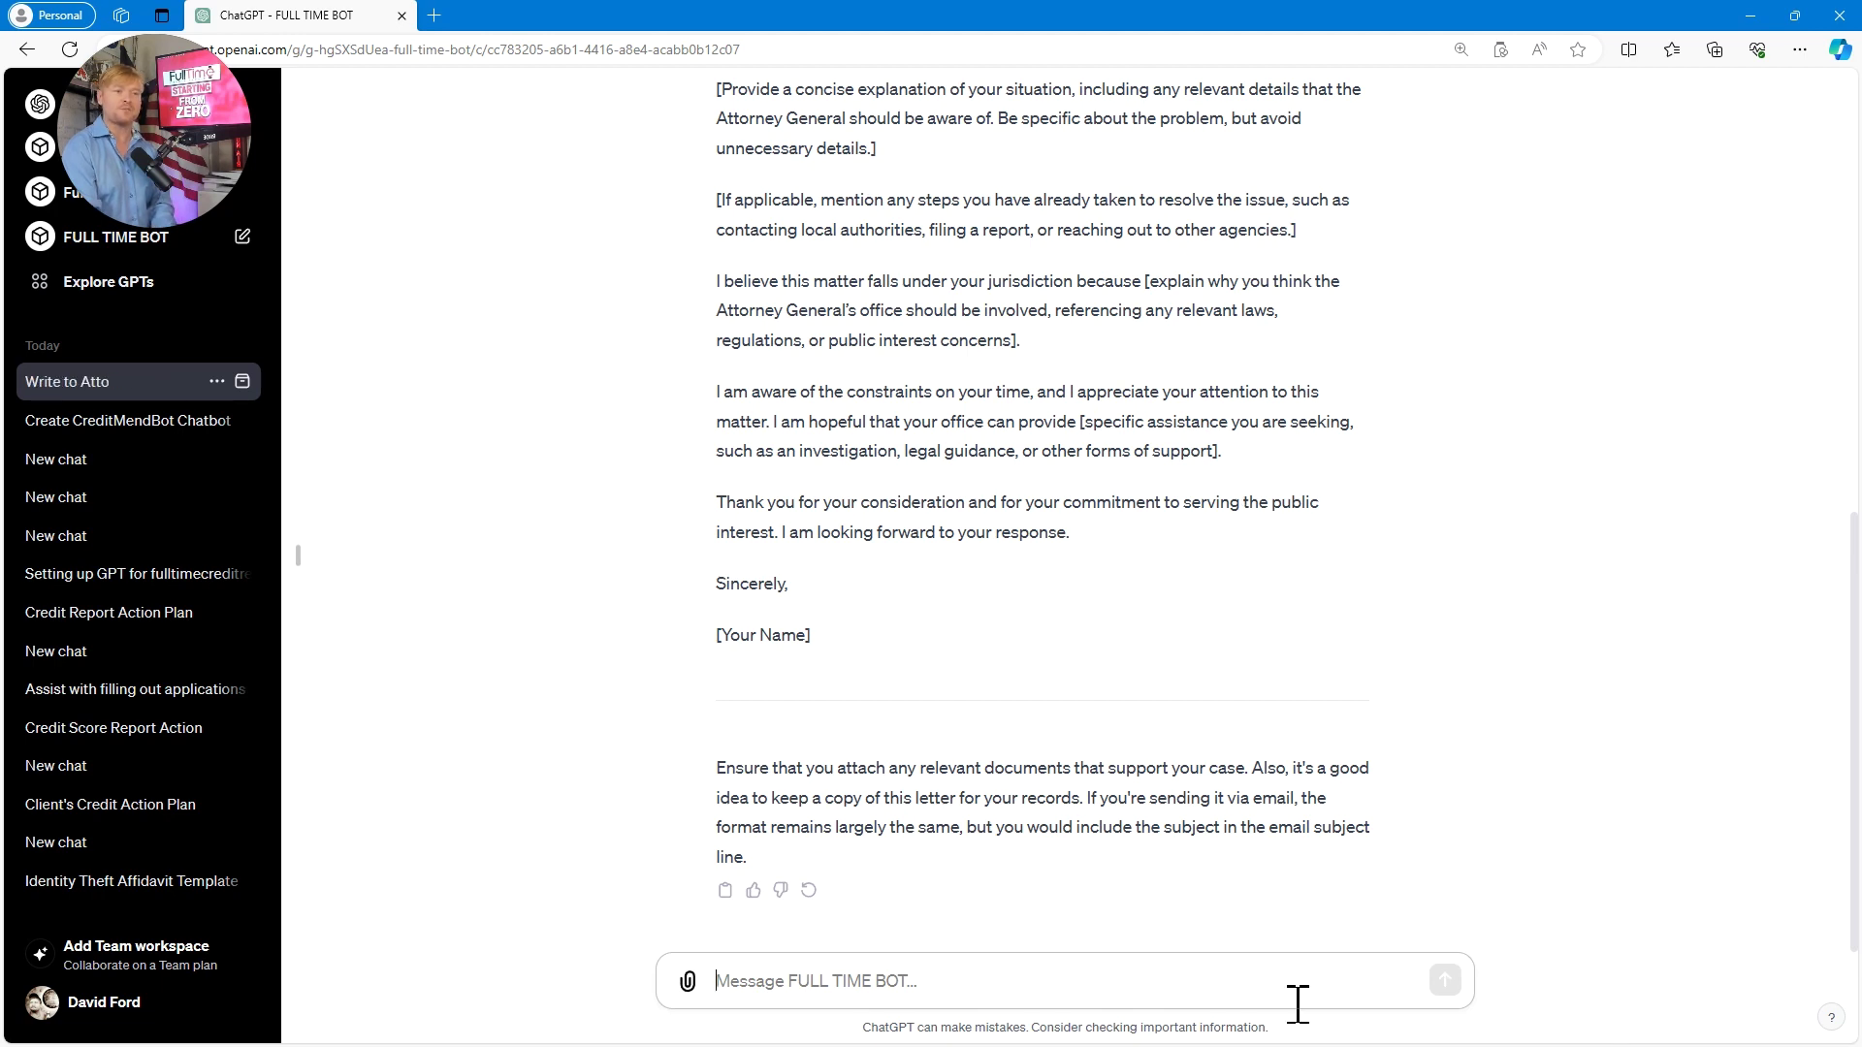
drag(1857, 897, 1847, 548)
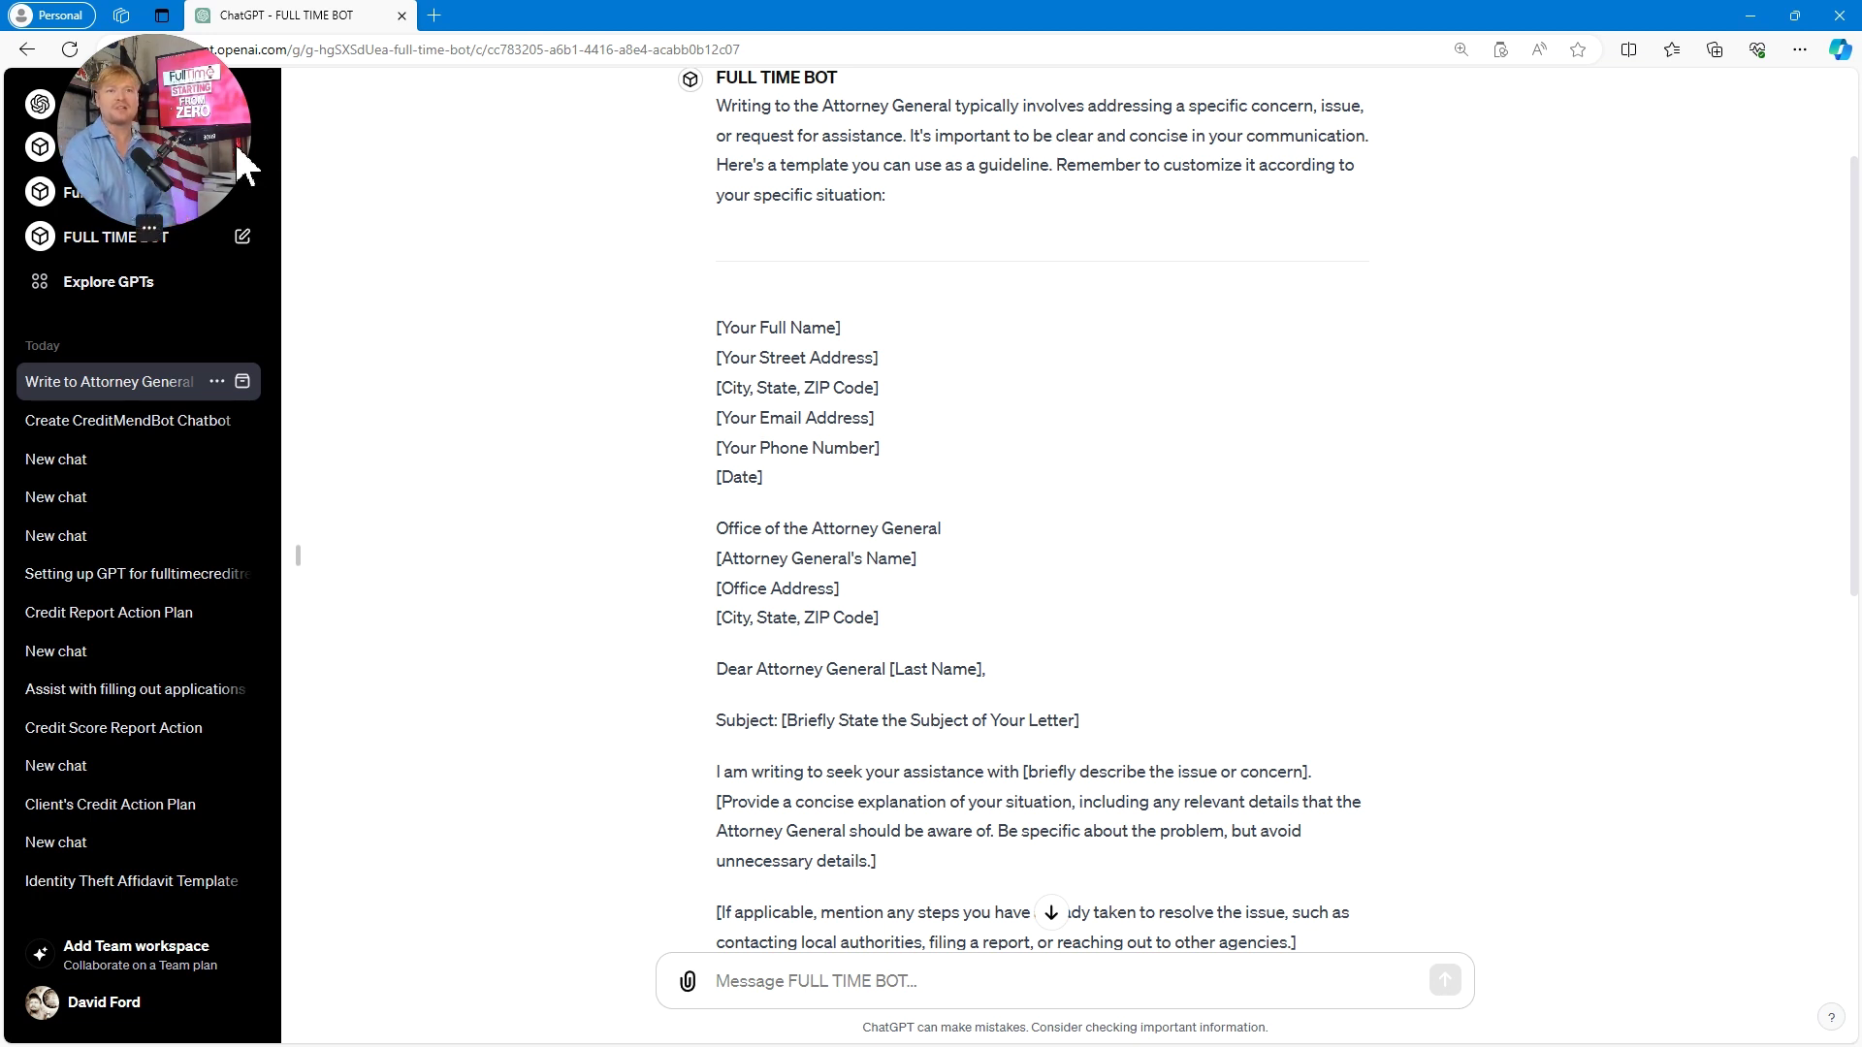
click(112, 238)
drag(276, 194, 199, 194)
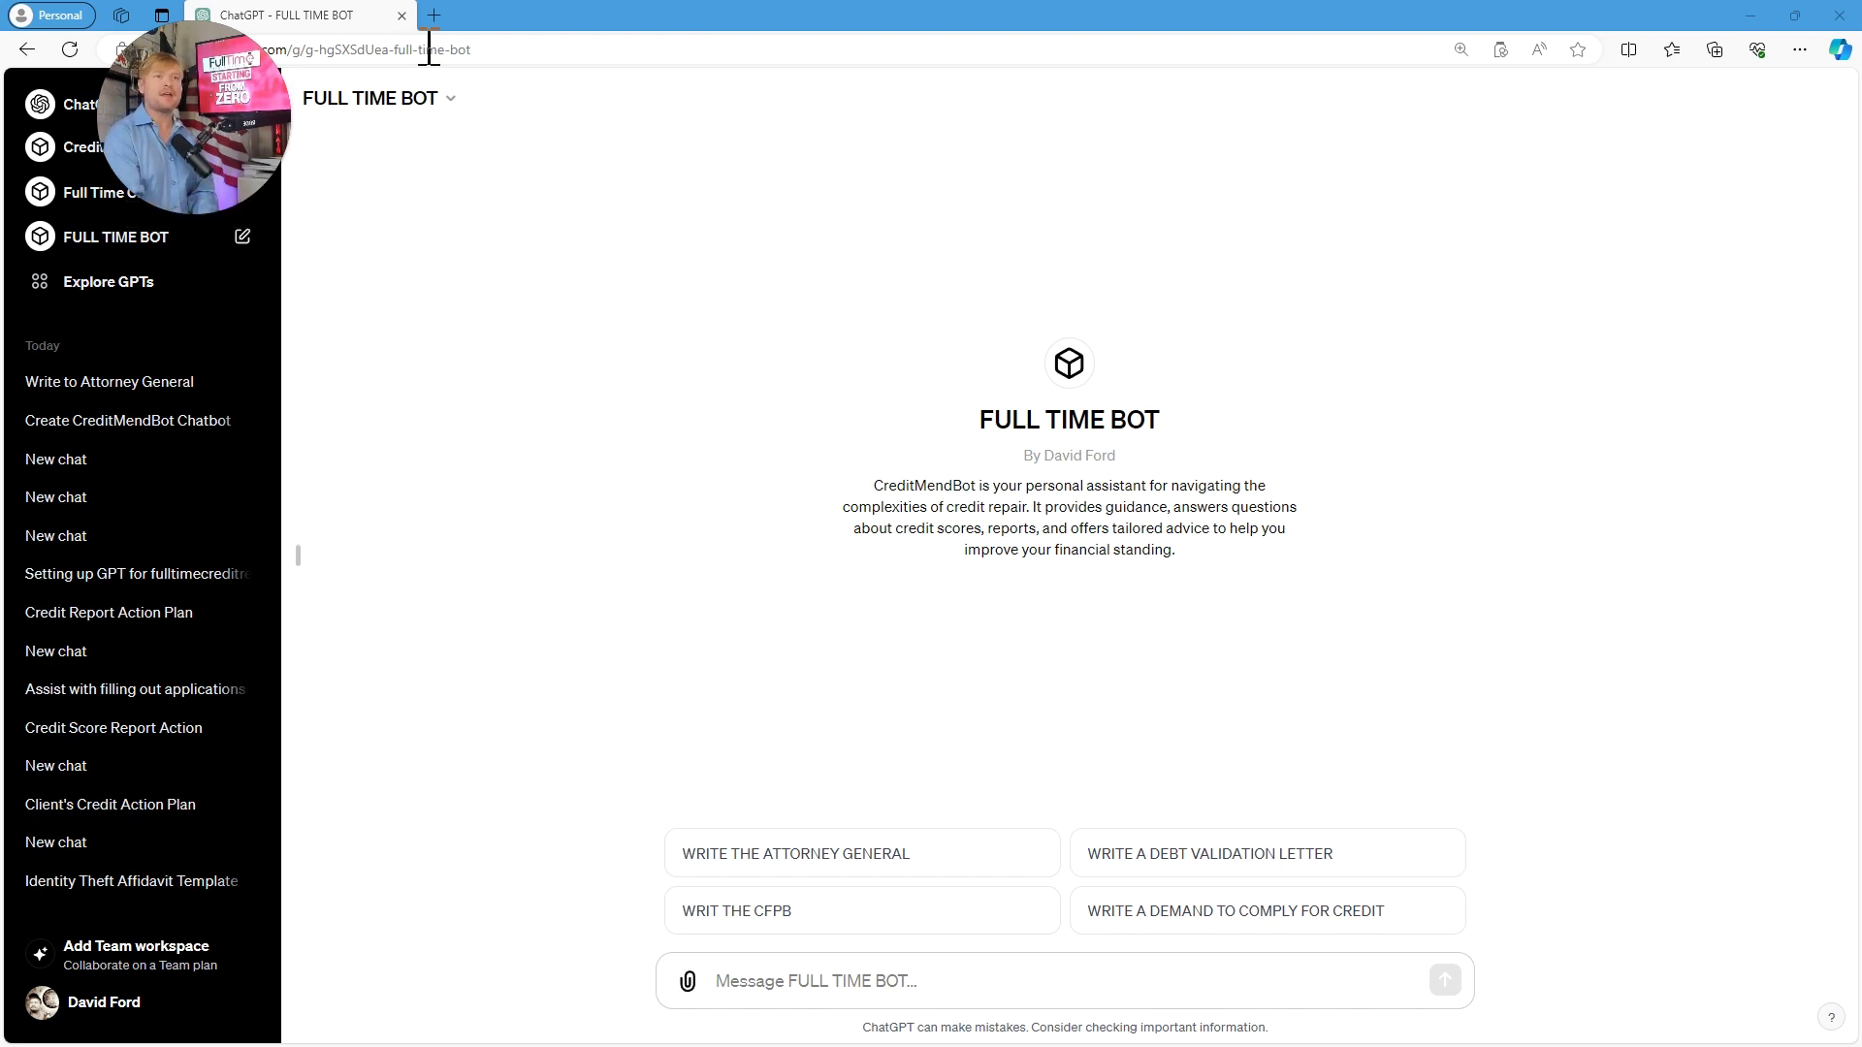
- Open Legitly.com in a new browser tab and examine the LEGIT Features section with its phone demo
click(433, 15)
click(482, 42)
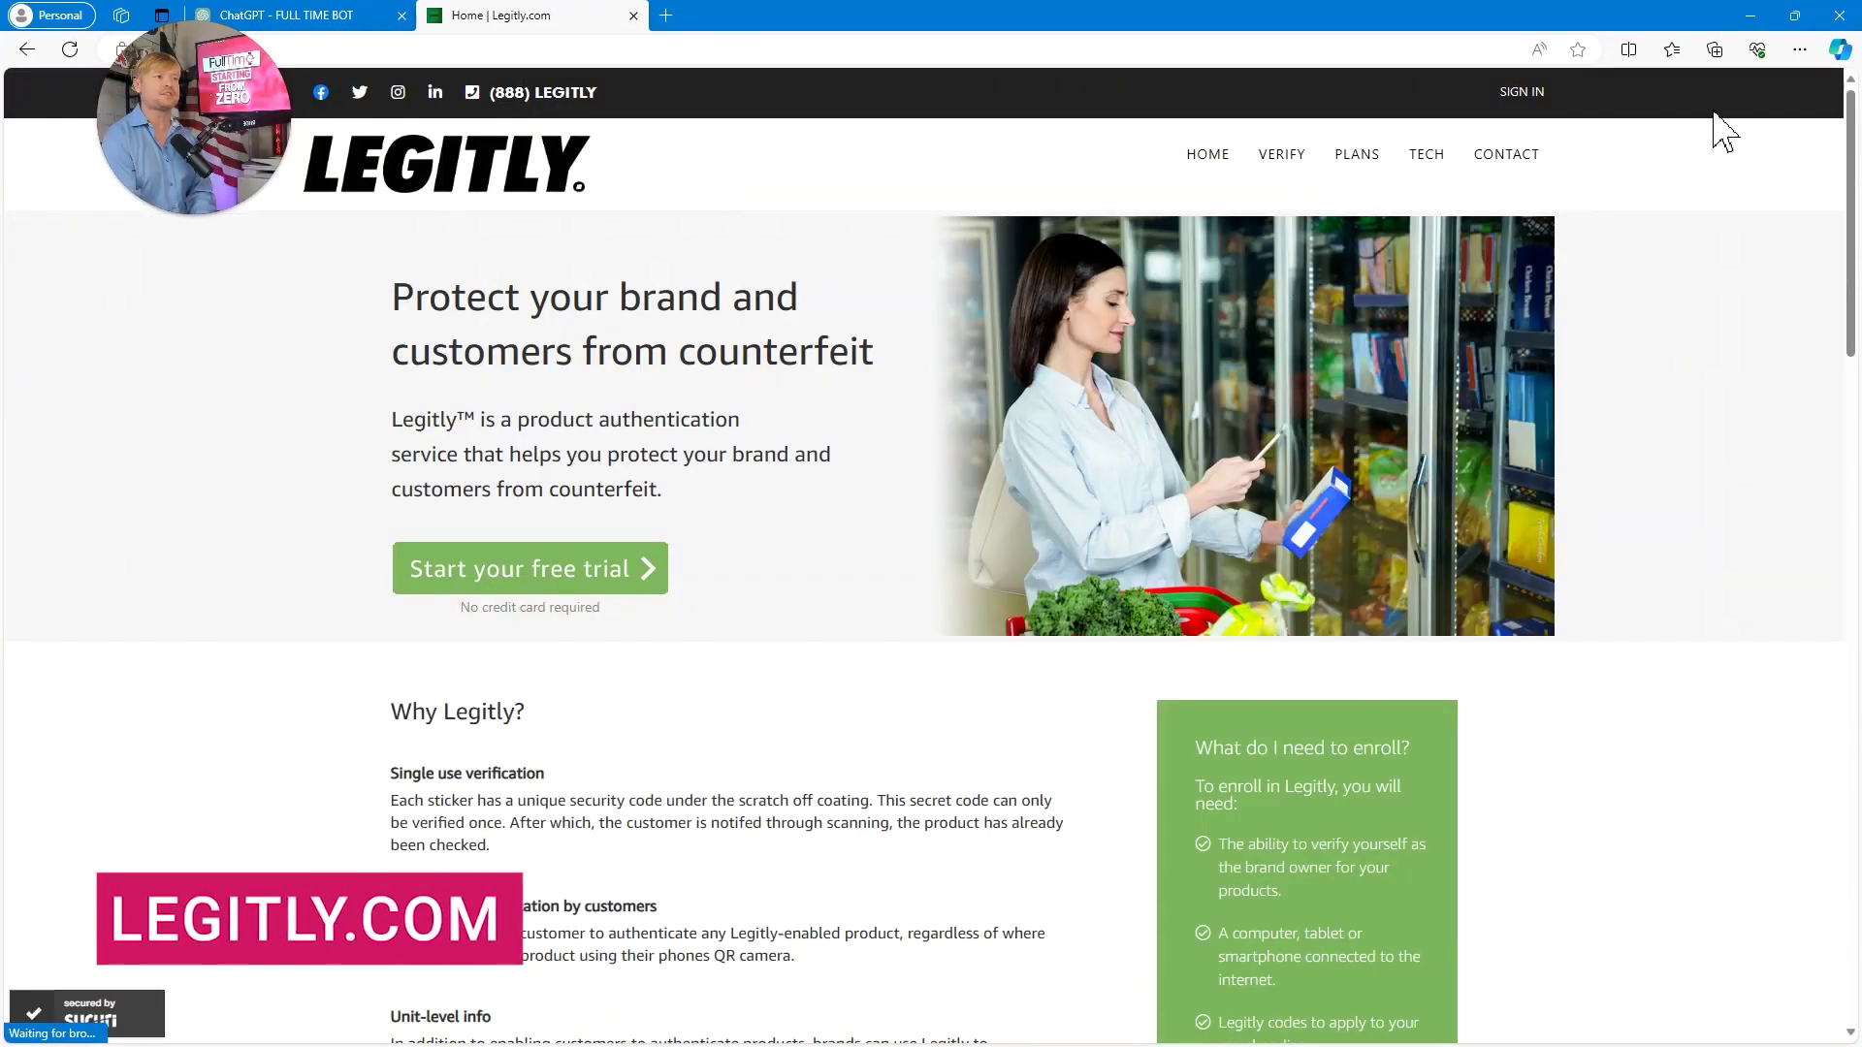
drag(1852, 173, 1851, 685)
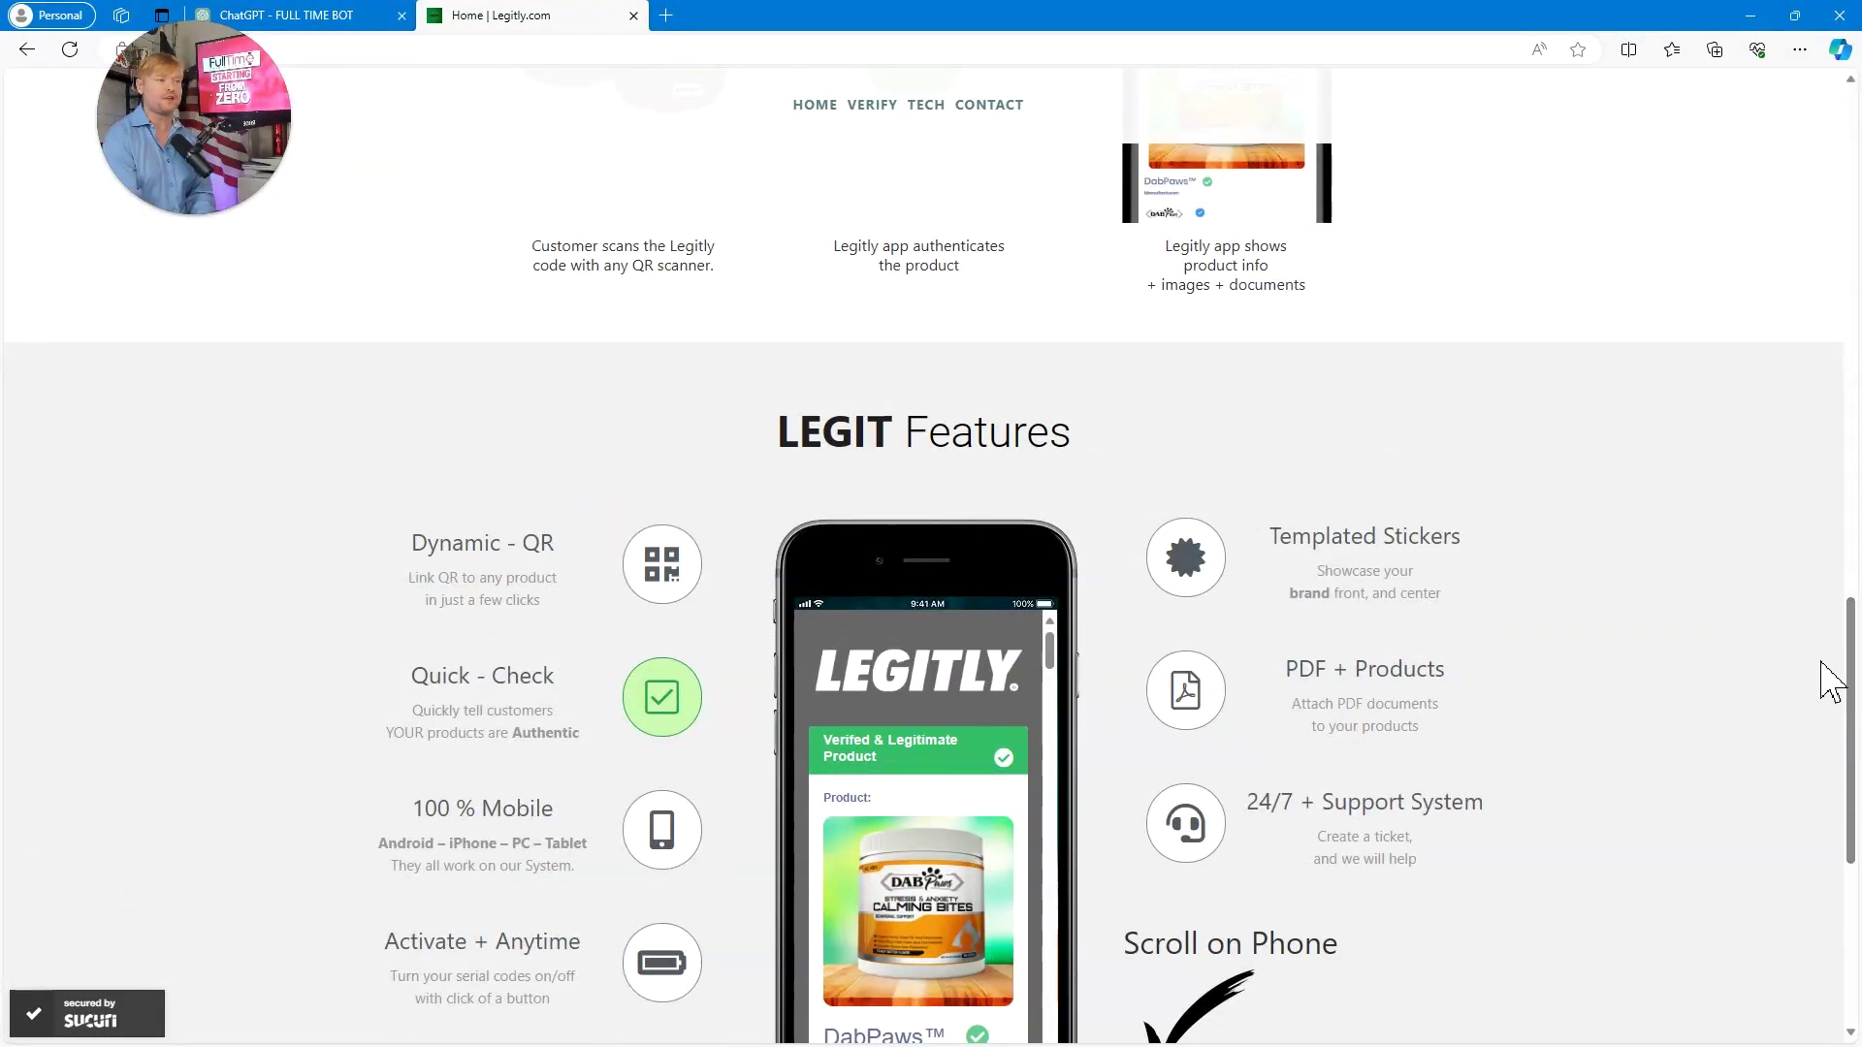
scroll(1311, 667, down, 1)
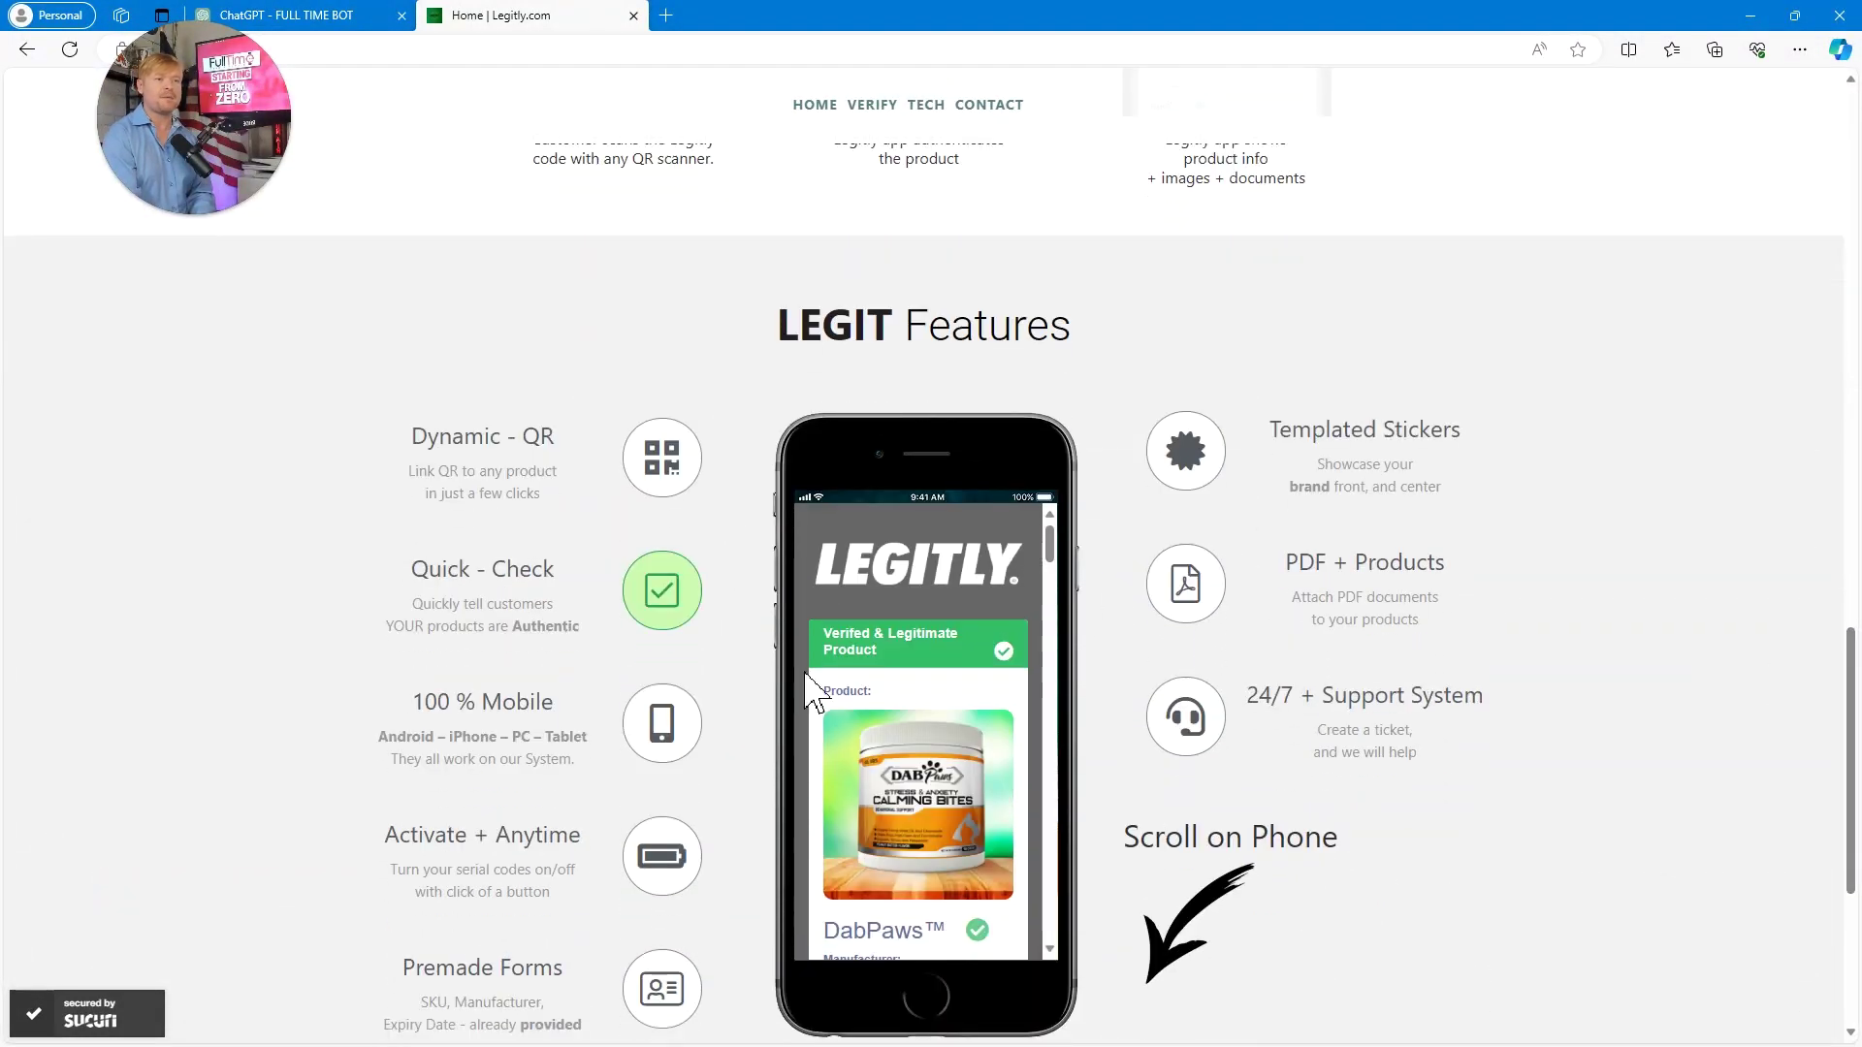
mouse_move(1055, 532)
mouse_down()
mouse_move(1068, 943)
mouse_move(1040, 781)
mouse_move(1049, 529)
mouse_up()
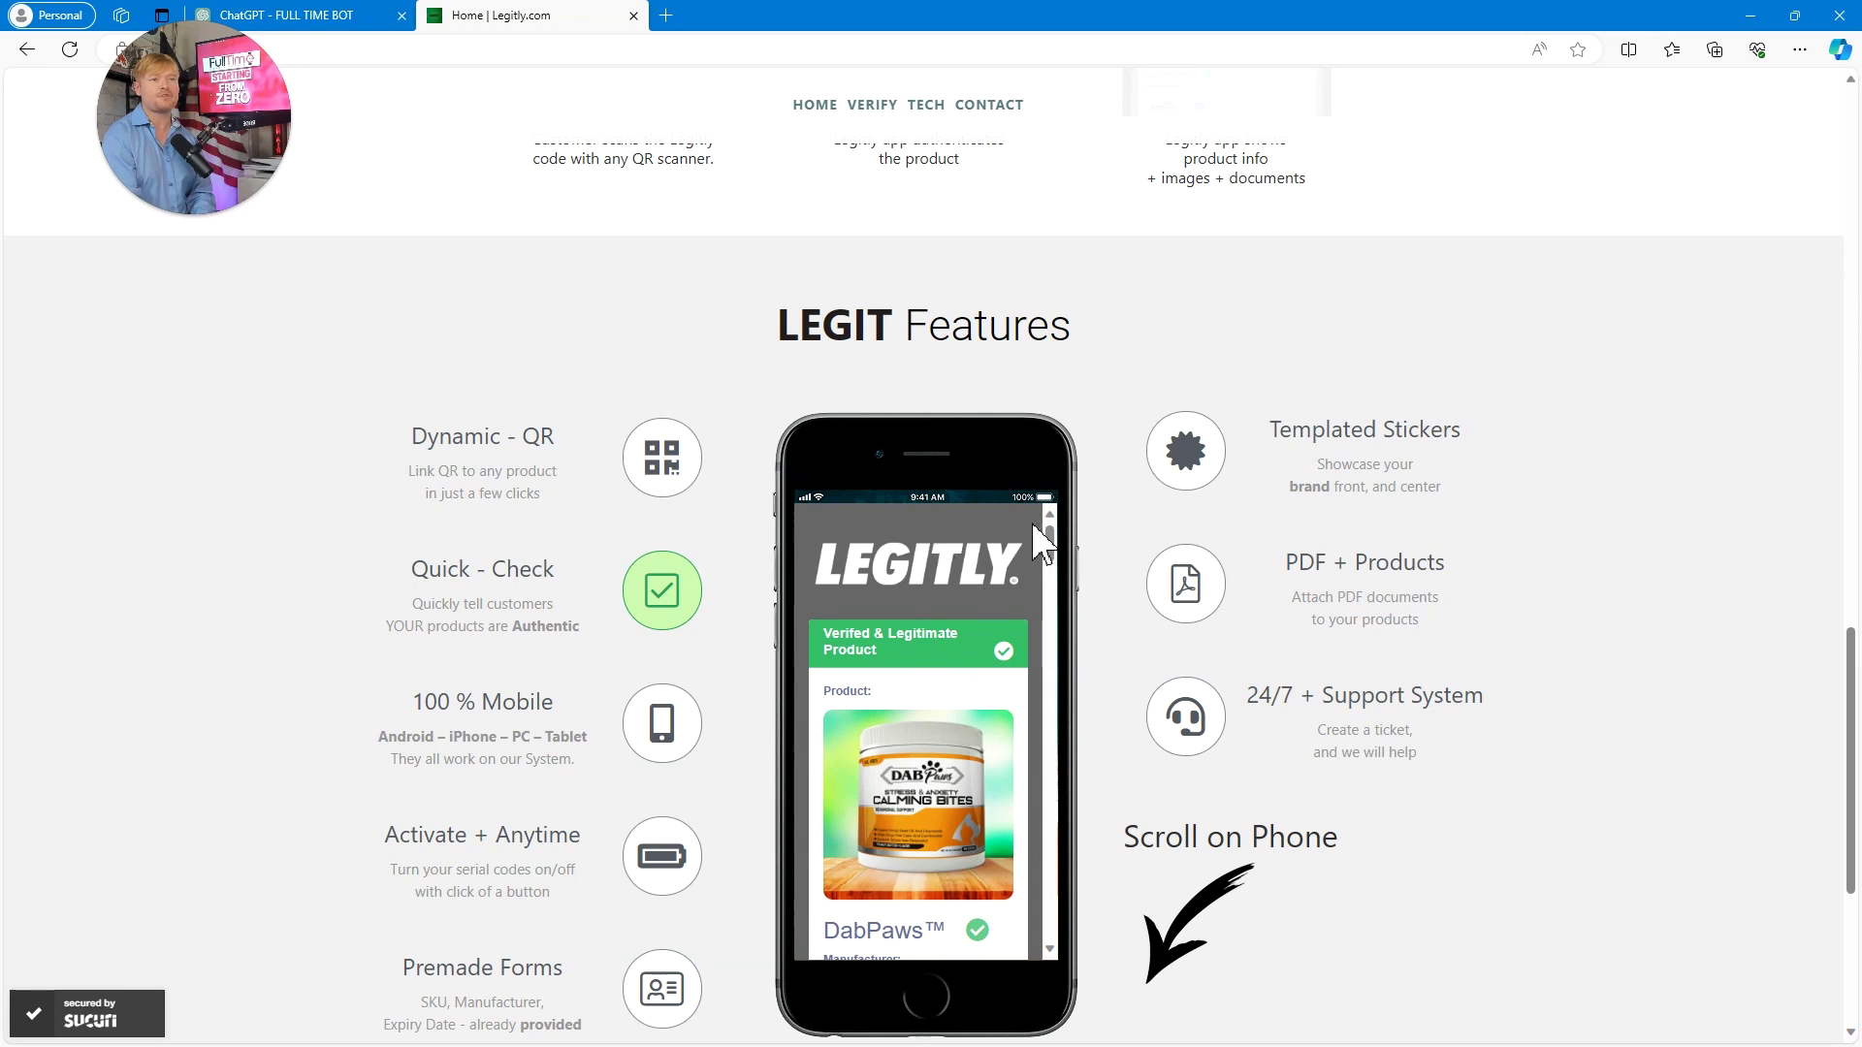
- Compare the FULL TIME BOT page with the Legitly site and examine the "How does Legitly work?" section
click(340, 24)
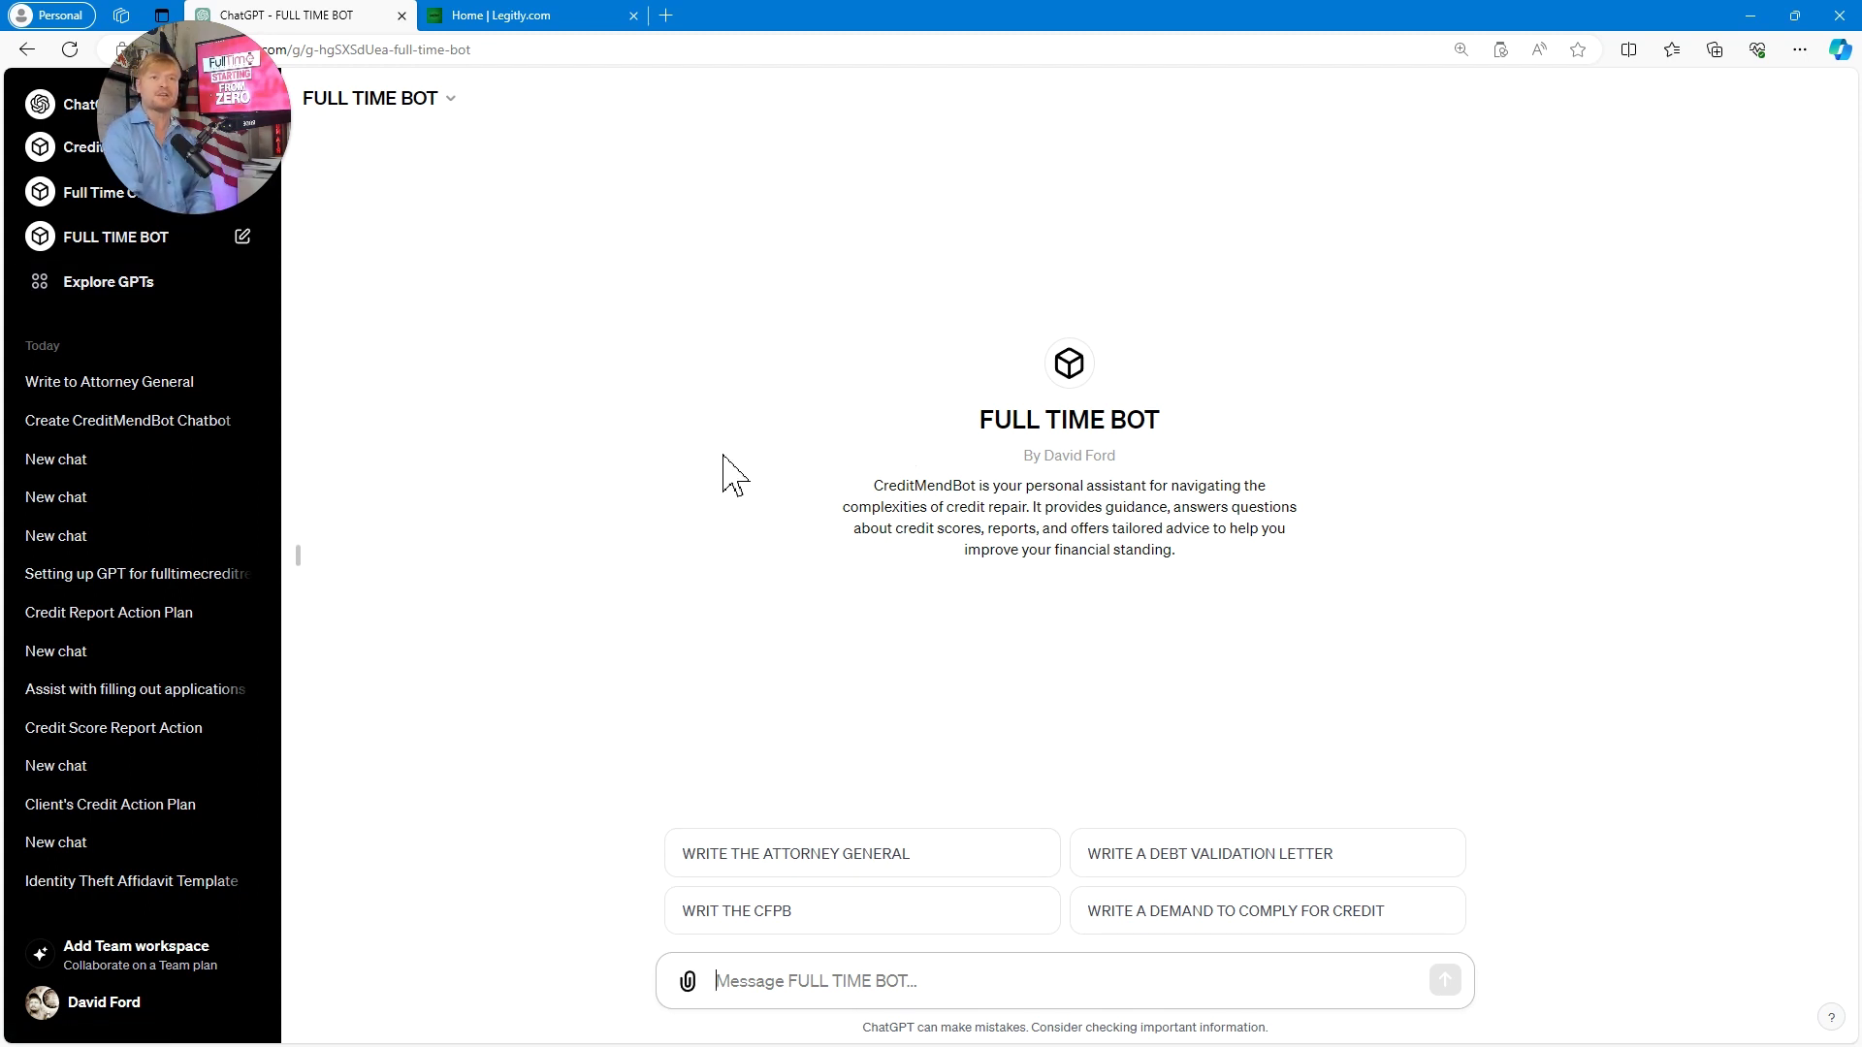
click(496, 19)
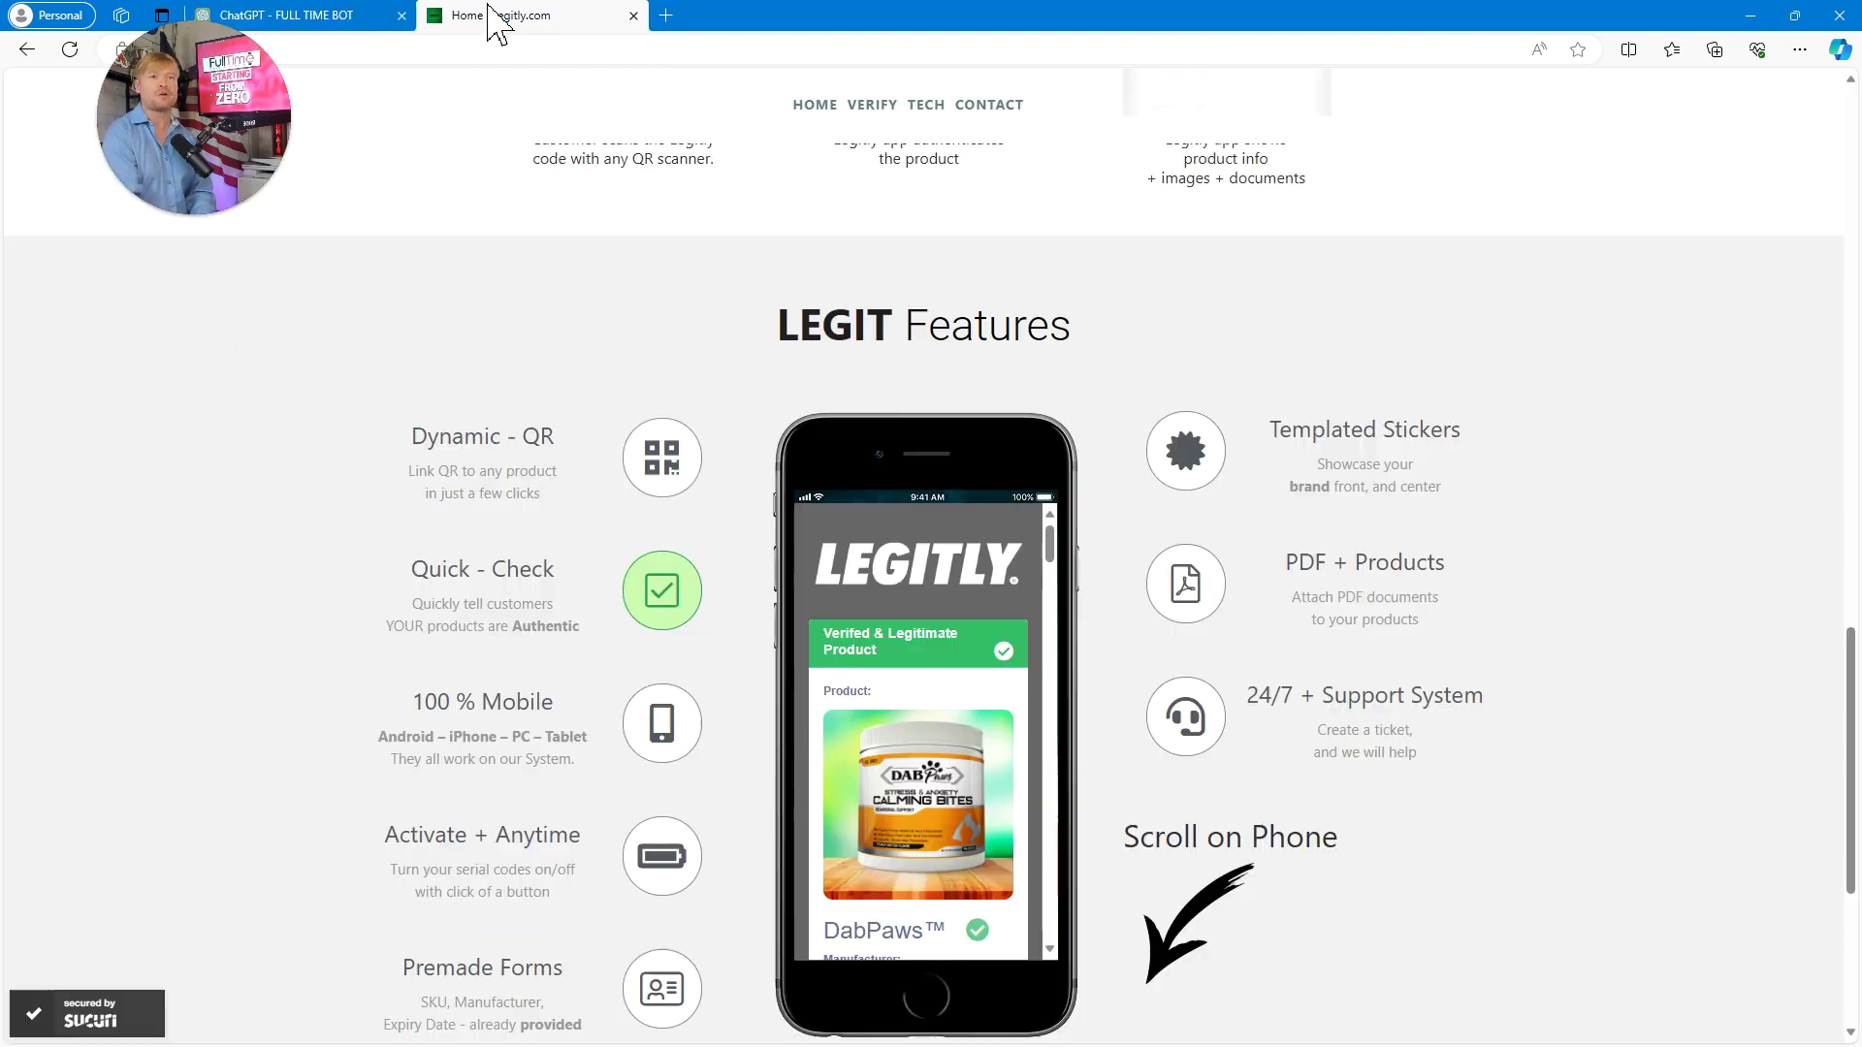
click(371, 21)
click(591, 24)
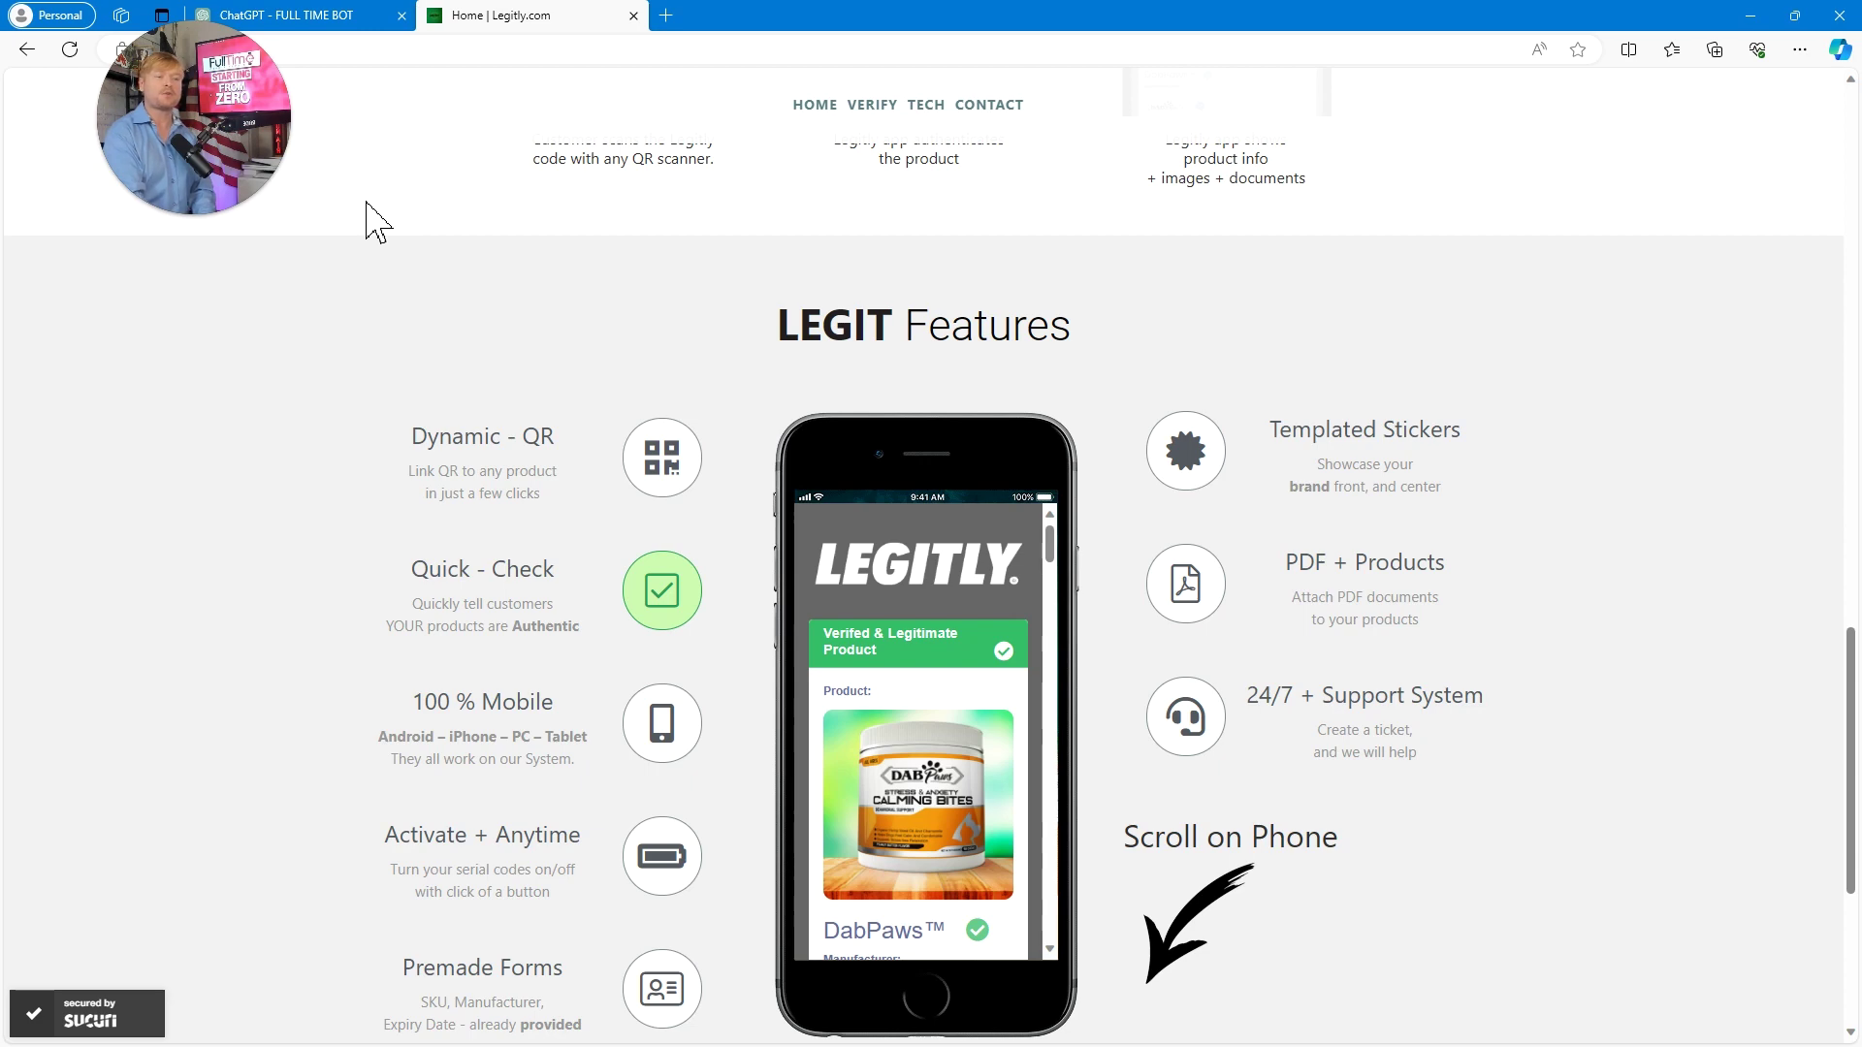
drag(1831, 681, 1662, 403)
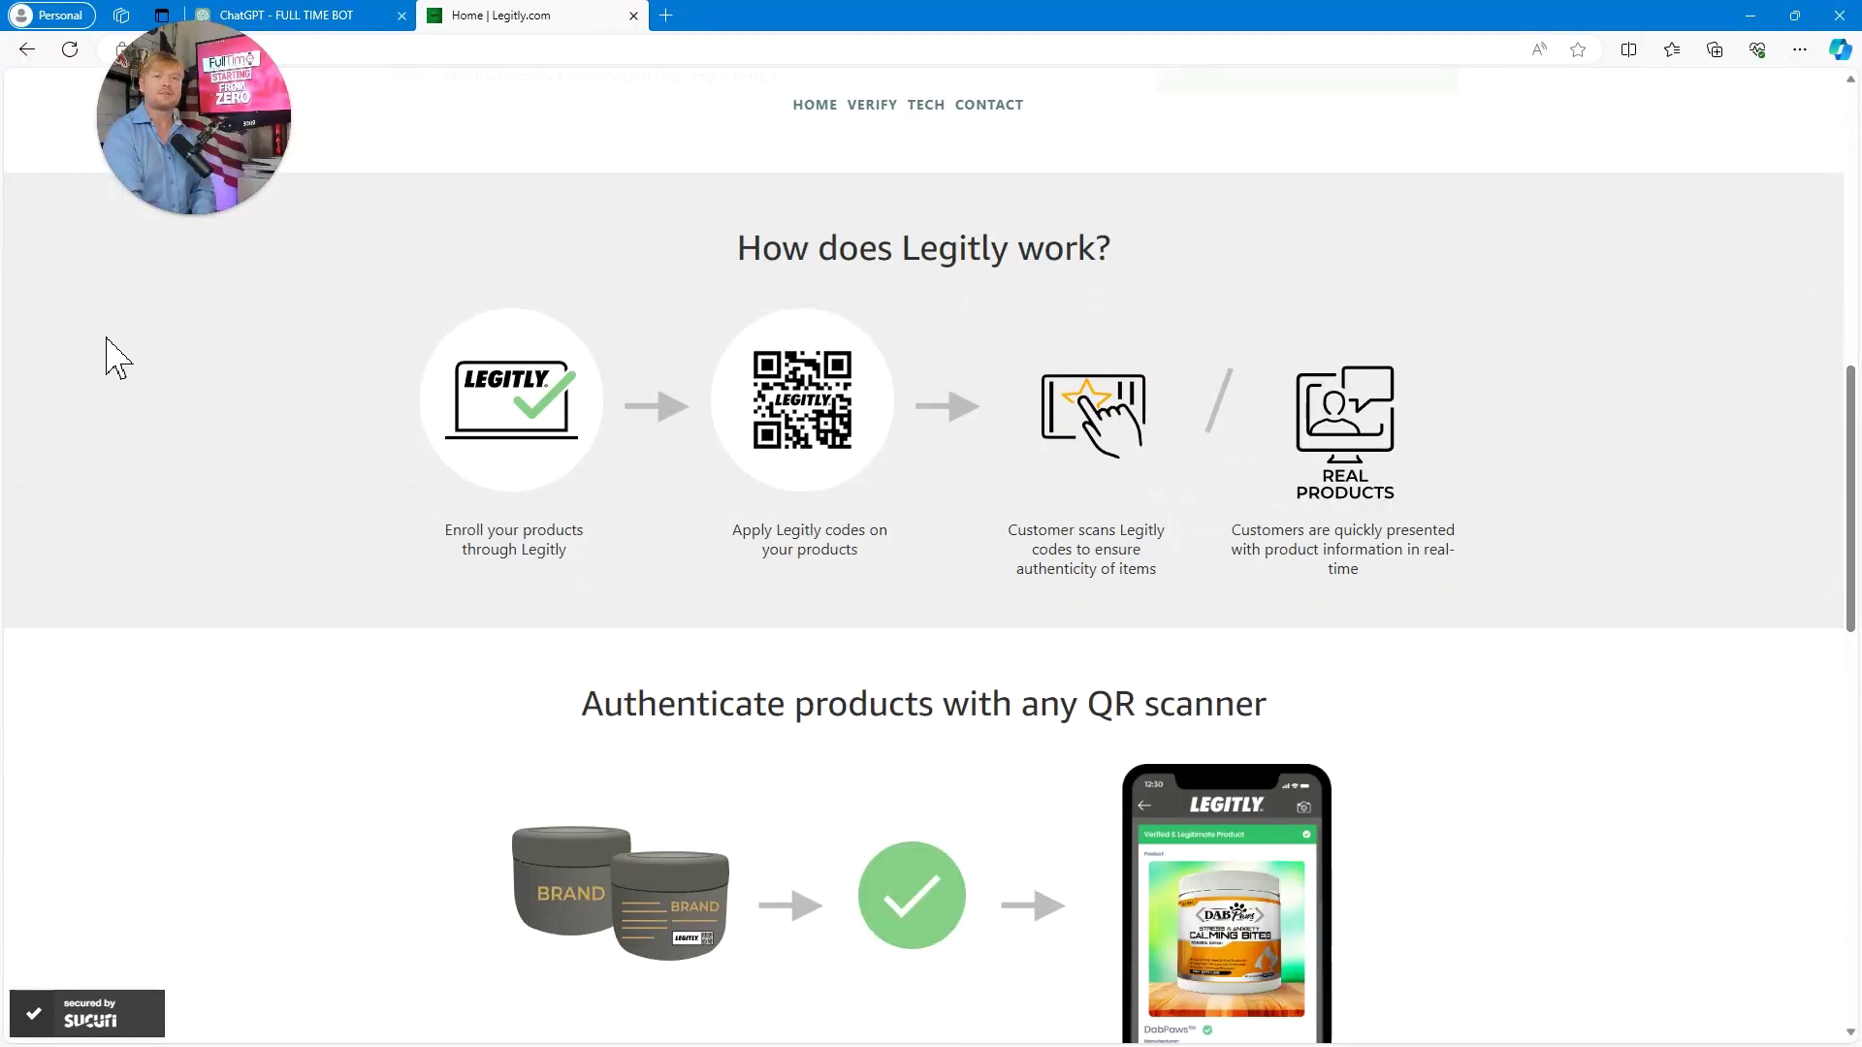